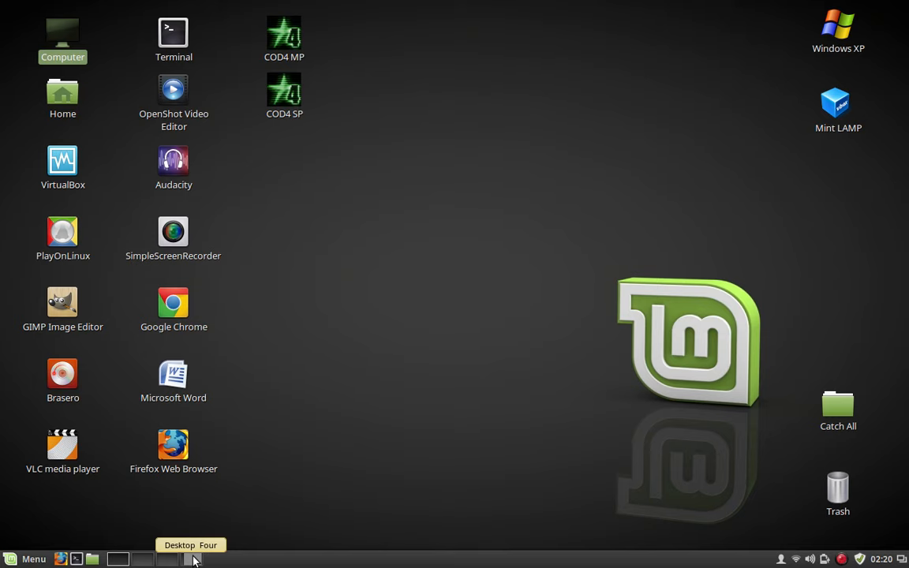
# On Desktop Four, restore Firefox from the VM taskbar and close its Joomla download window.
pyautogui.click(193, 558)
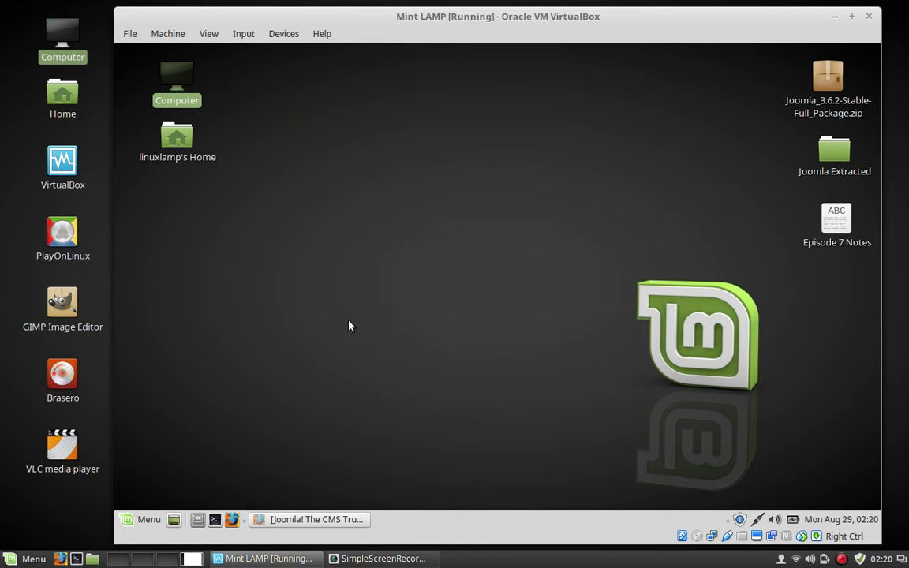
pyautogui.click(304, 522)
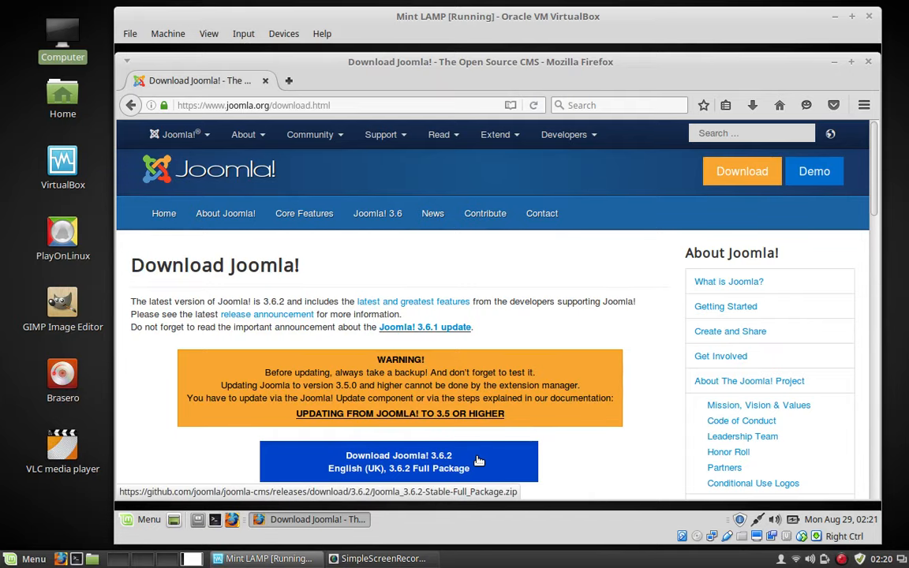
pyautogui.click(868, 62)
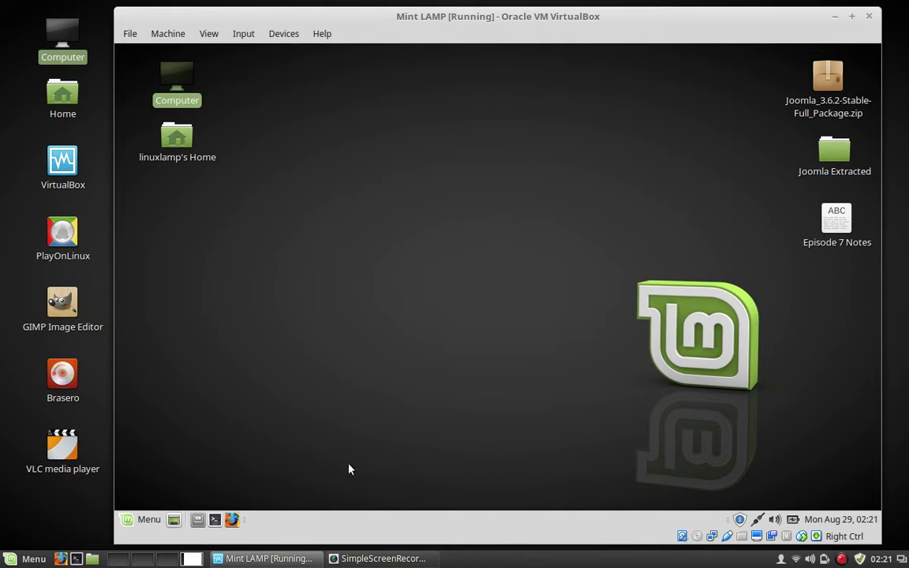
pyautogui.click(836, 221)
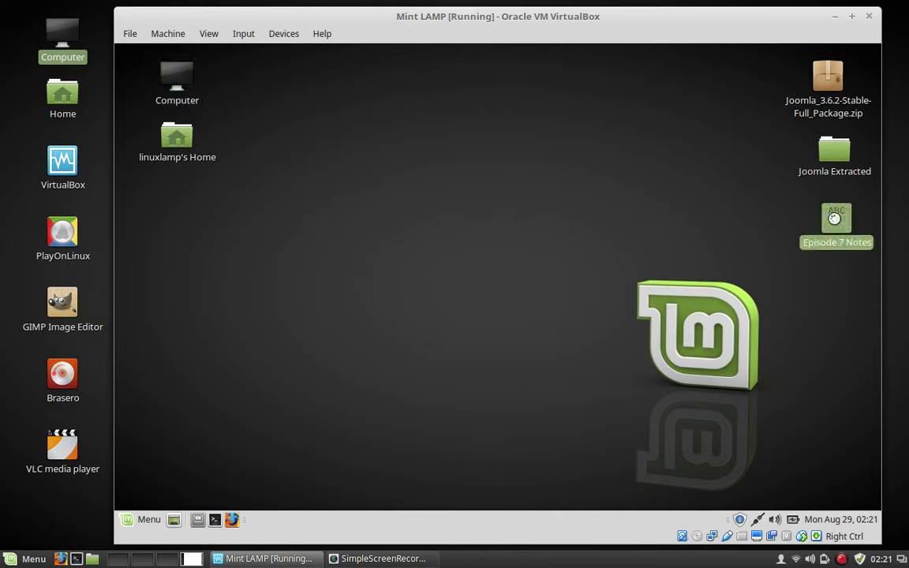
pyautogui.doubleClick(836, 223)
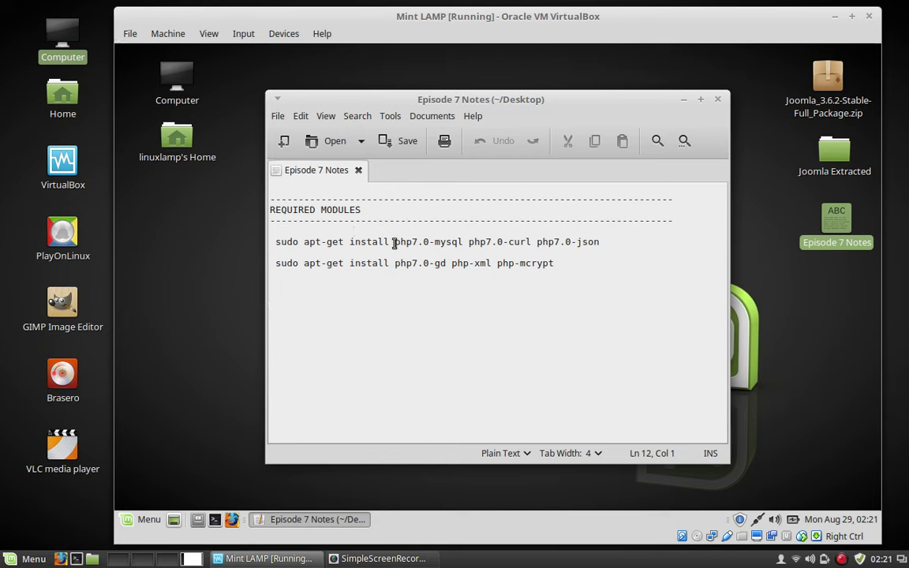
pyautogui.moveTo(394, 242); pyautogui.dragTo(447, 242)
pyautogui.click(459, 241)
pyautogui.moveTo(423, 240); pyautogui.dragTo(423, 240)
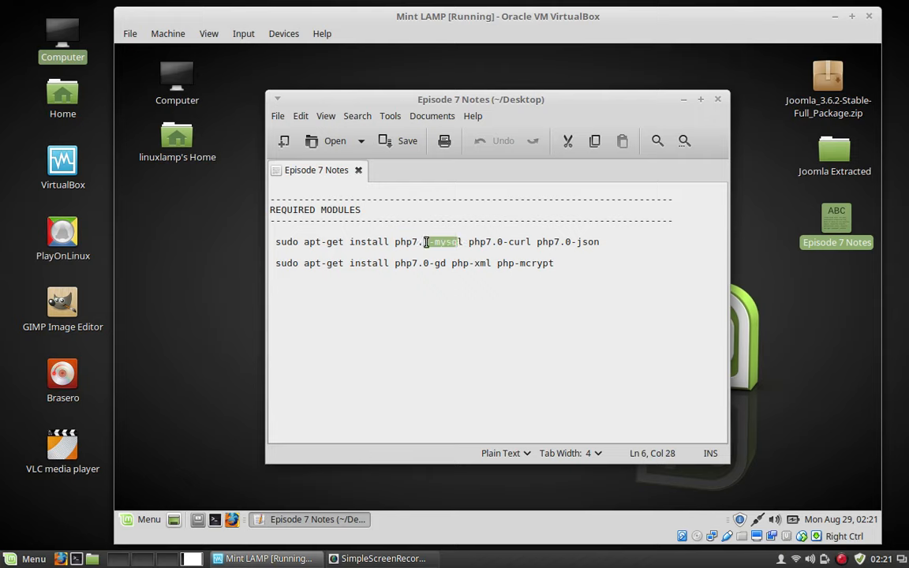
pyautogui.click(424, 243)
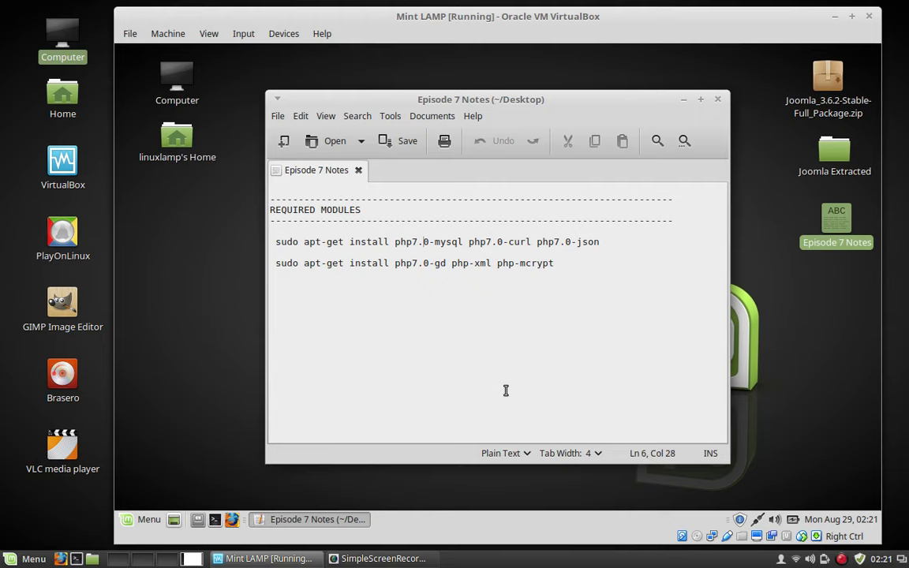
# Close the notes file, then briefly open and close a terminal.
pyautogui.click(717, 101)
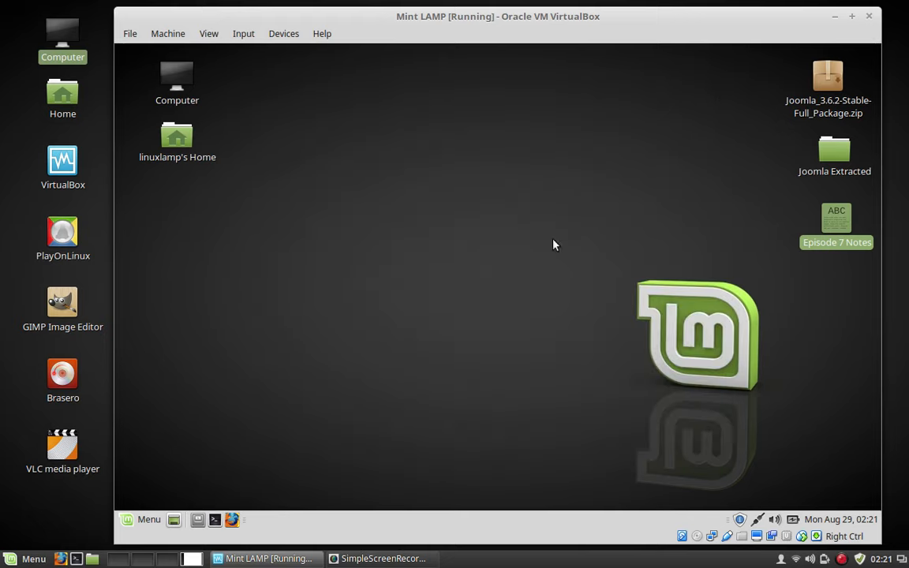
pyautogui.click(214, 522)
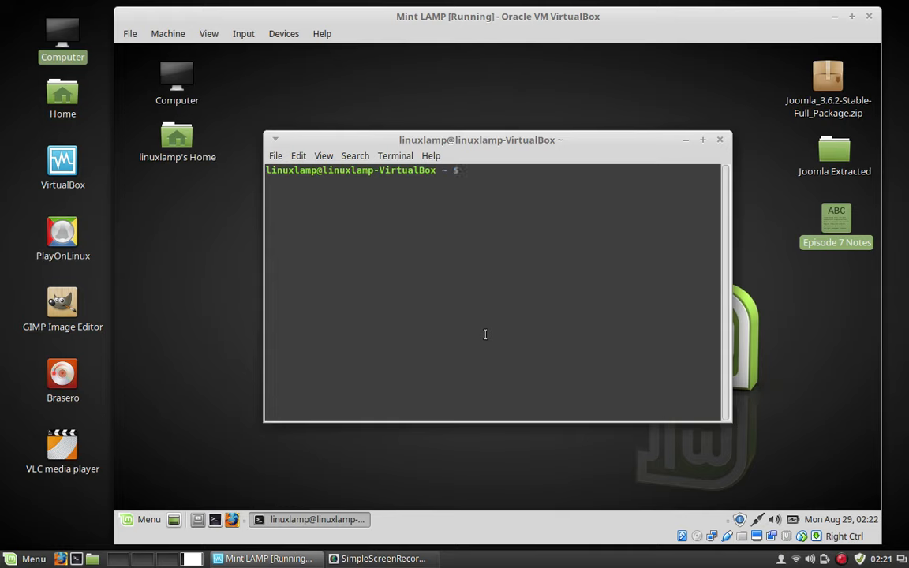
pyautogui.click(719, 141)
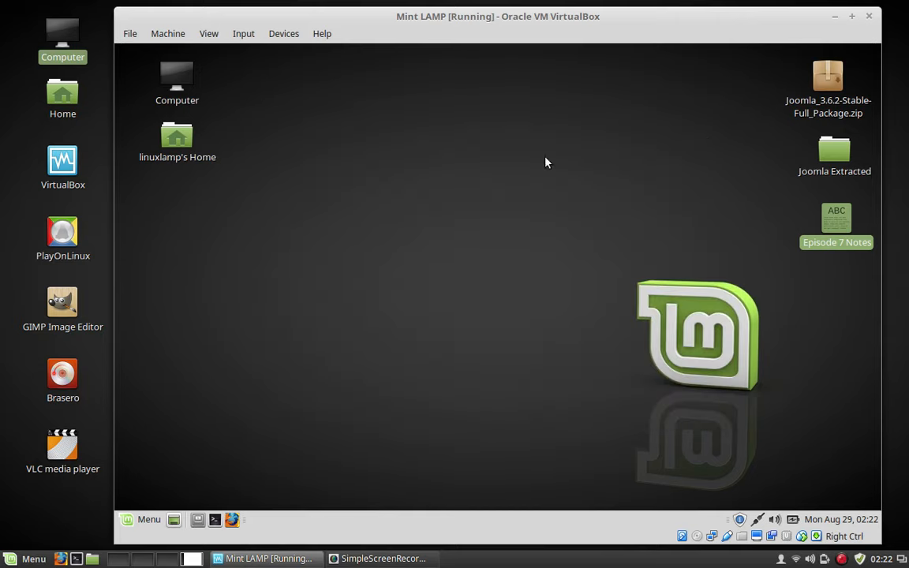
# Open Computer, then the root File System, and bring up the etc folder's context menu.
pyautogui.click(176, 79)
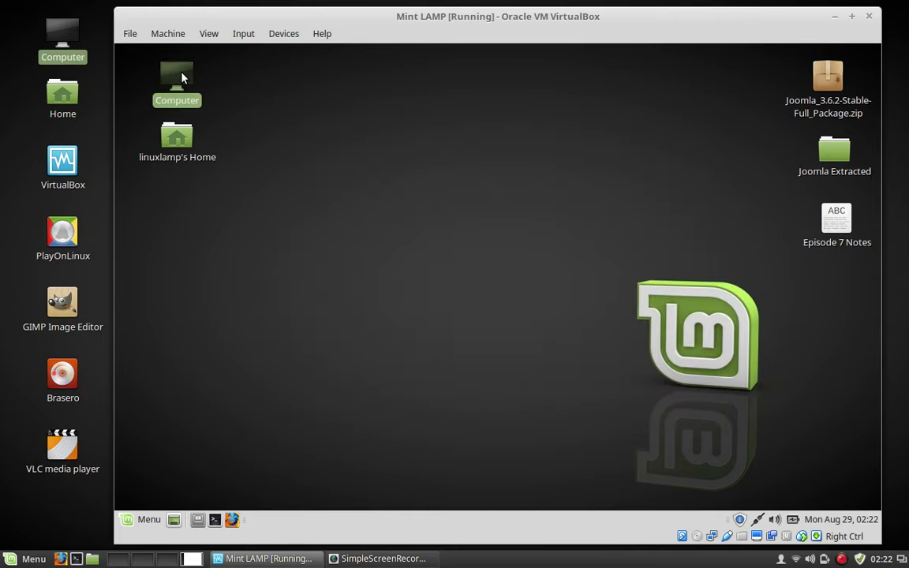
pyautogui.doubleClick(178, 78)
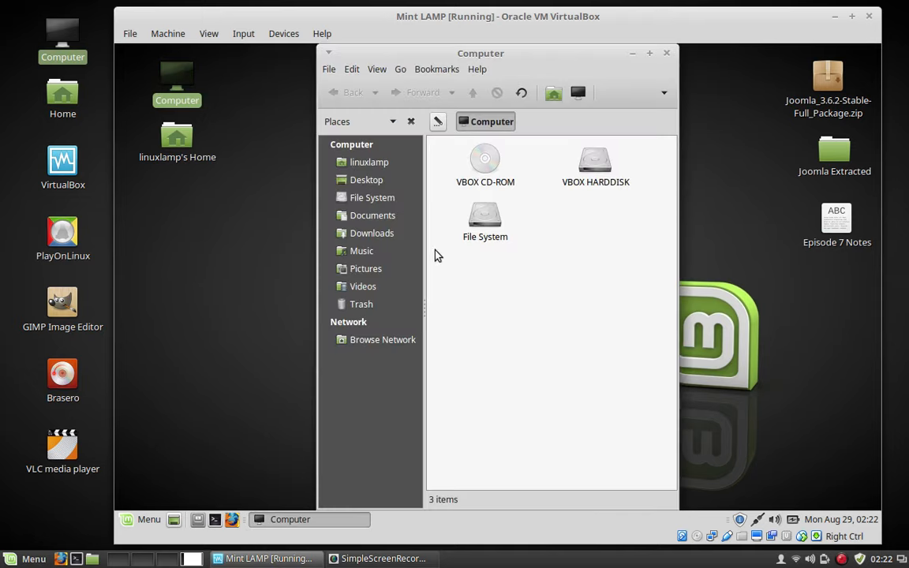
pyautogui.doubleClick(488, 225)
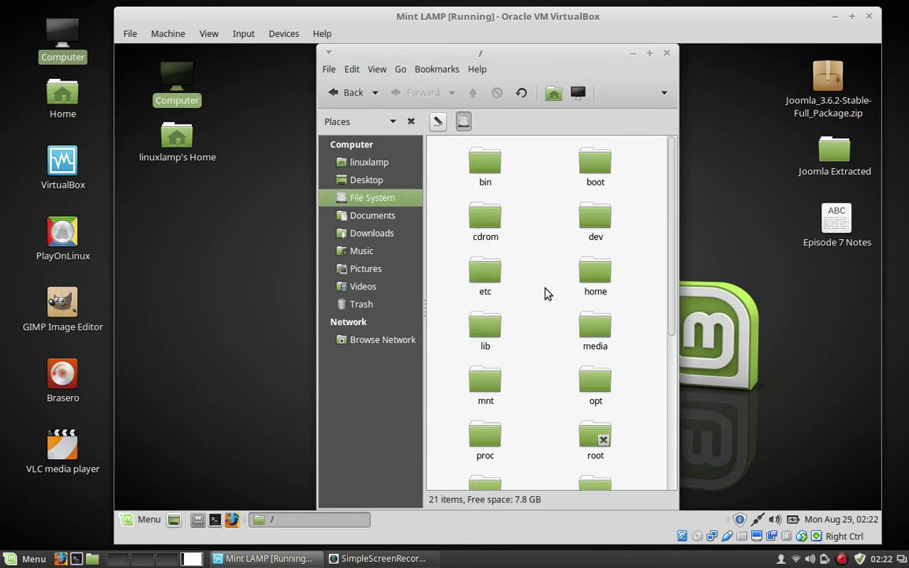
pyautogui.rightClick(499, 274)
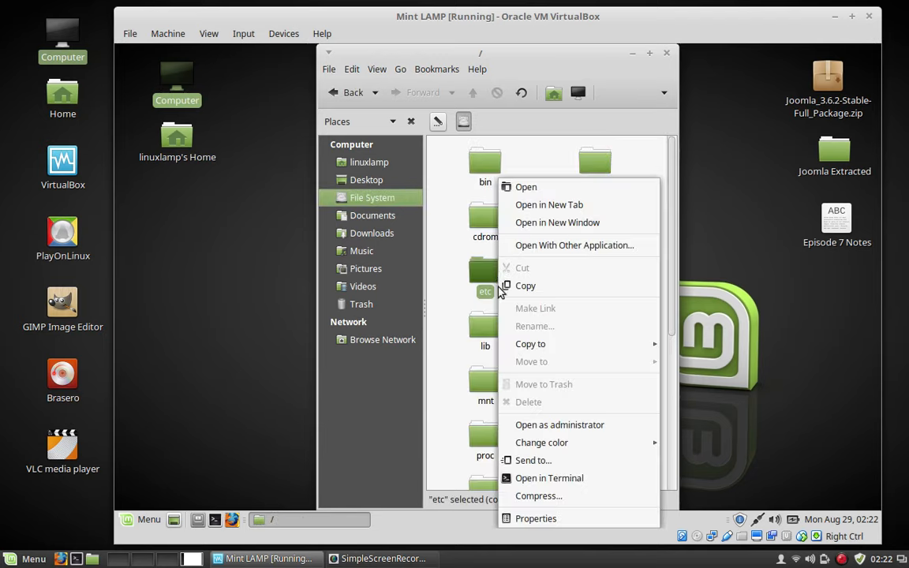
# Open the etc folder as administrator, authenticating with the account password.
pyautogui.click(564, 425)
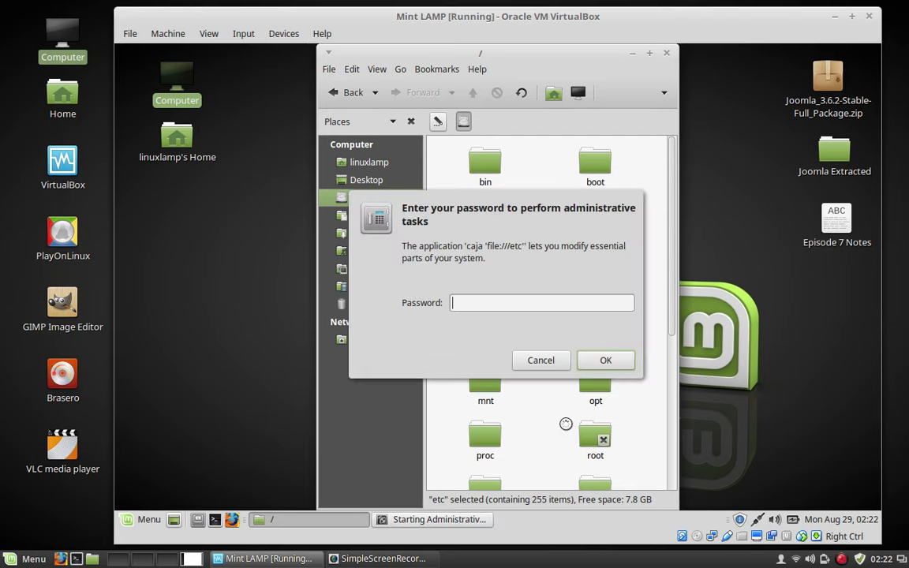
pyautogui.write('•••••••')
pyautogui.press('Return')
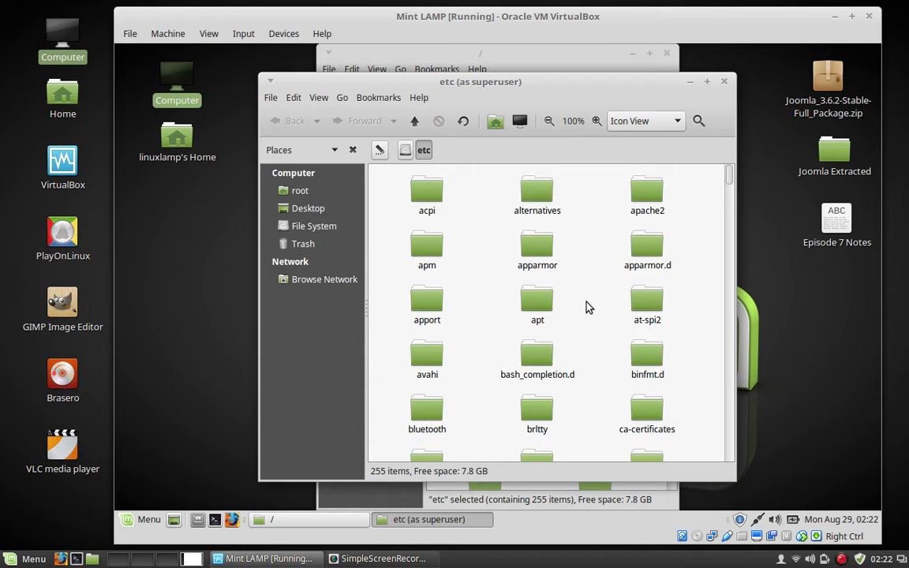
# Navigate to /etc/php/7.0/apache2 and open php.ini in the text editor as superuser.
pyautogui.scroll(-2, 586, 307)
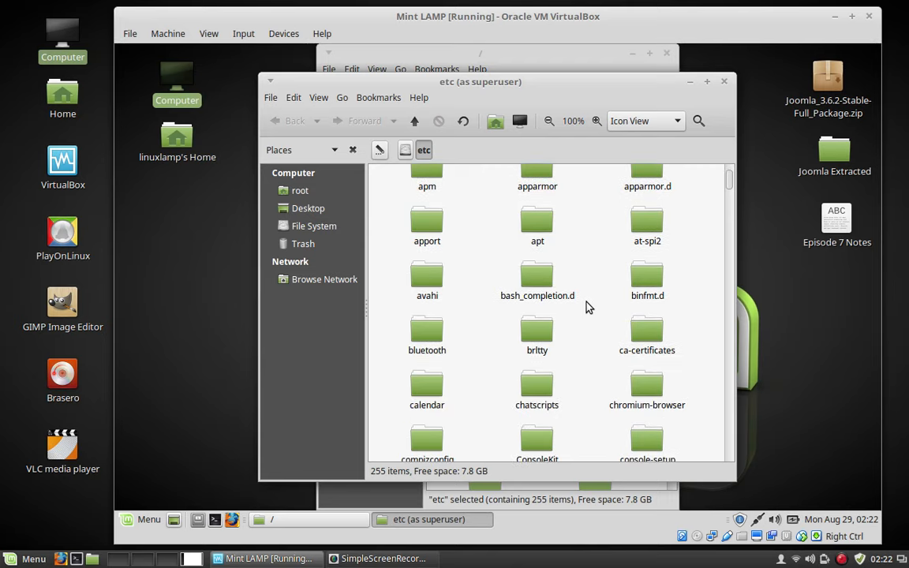
pyautogui.scroll(2, 586, 307)
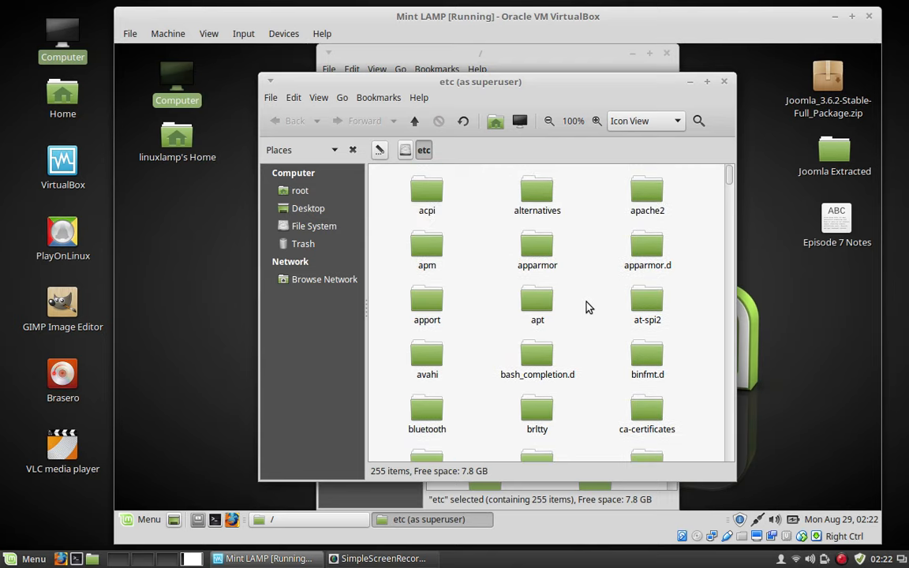
pyautogui.scroll(-10, 586, 307)
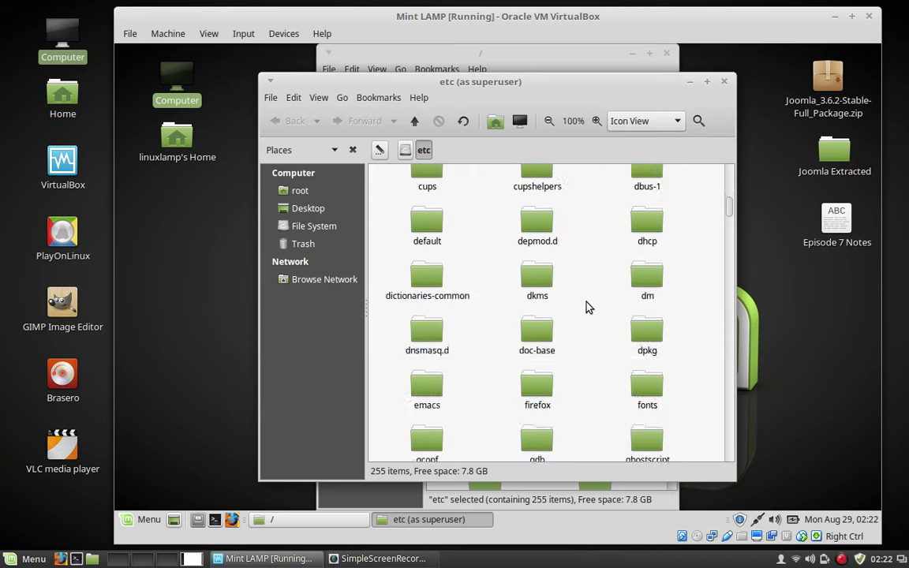
pyautogui.scroll(-15, 586, 307)
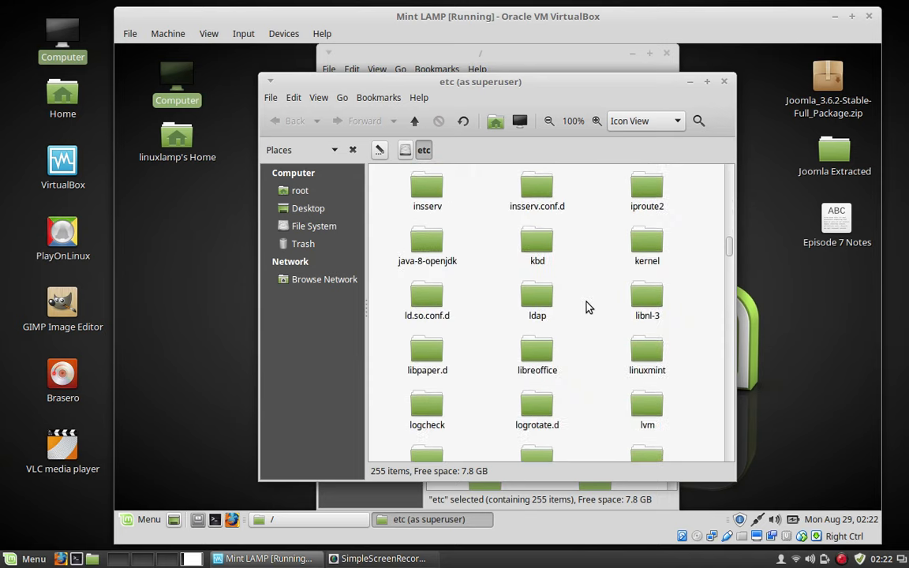
pyautogui.scroll(-11, 586, 307)
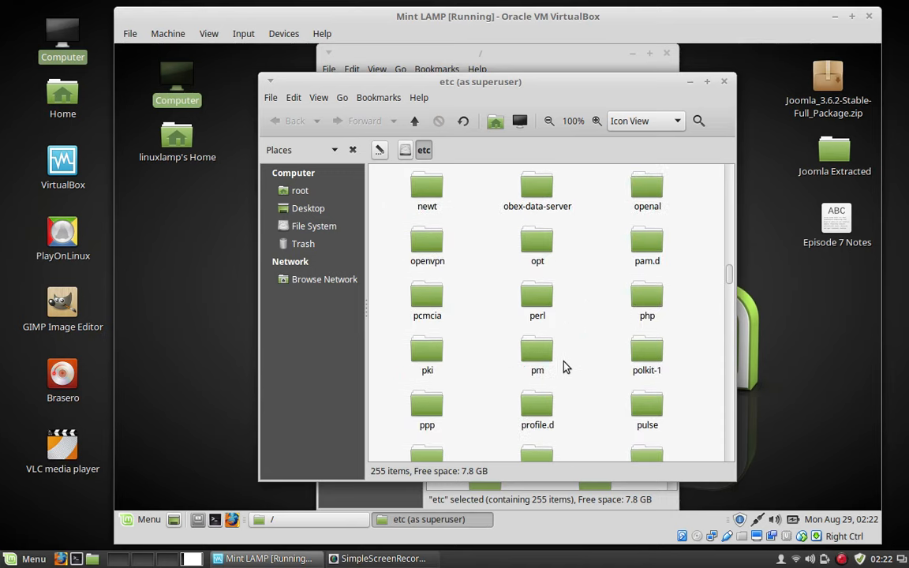
pyautogui.doubleClick(651, 293)
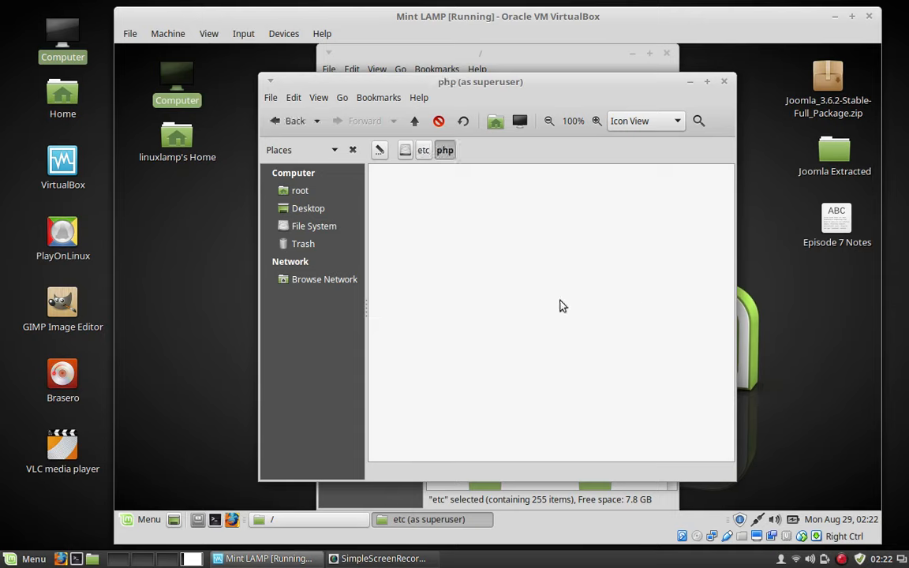
pyautogui.doubleClick(436, 196)
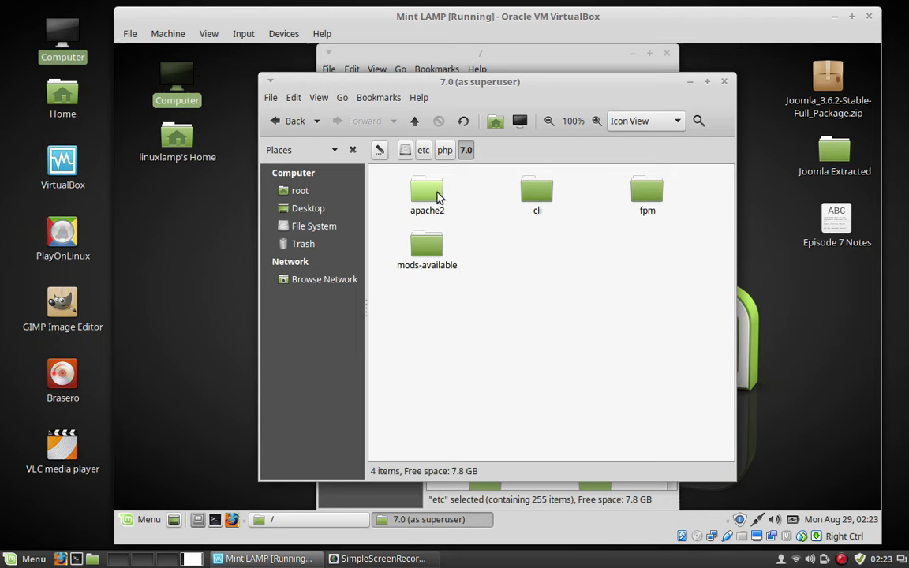
pyautogui.doubleClick(437, 192)
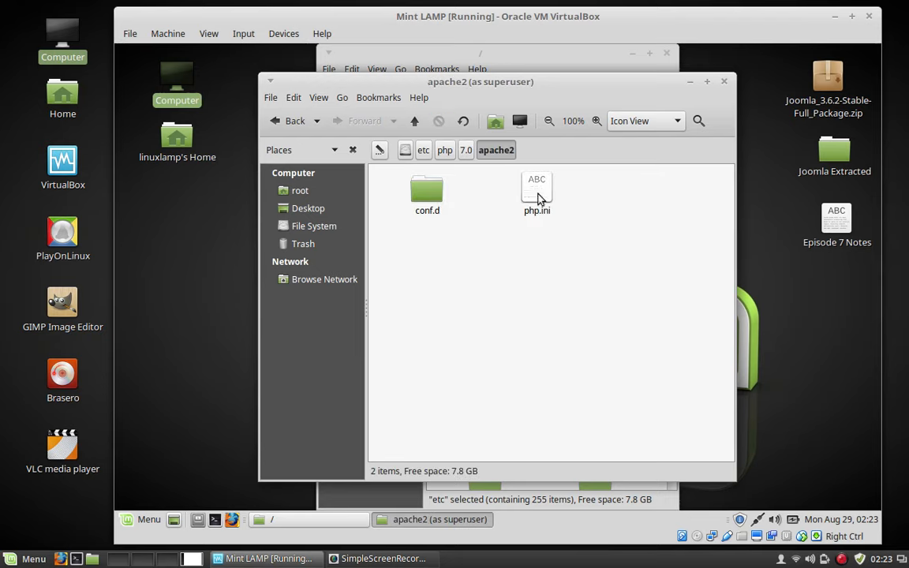
pyautogui.rightClick(540, 197)
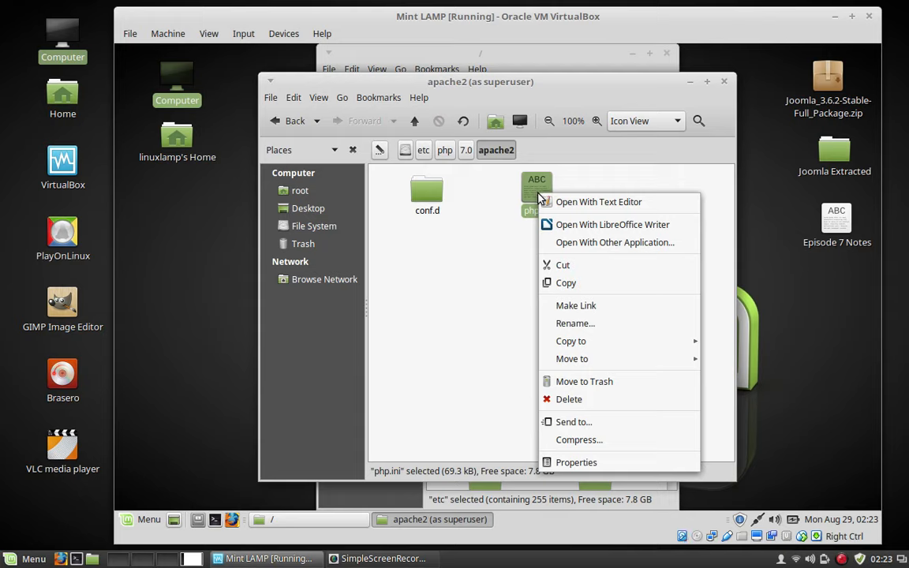
pyautogui.click(623, 207)
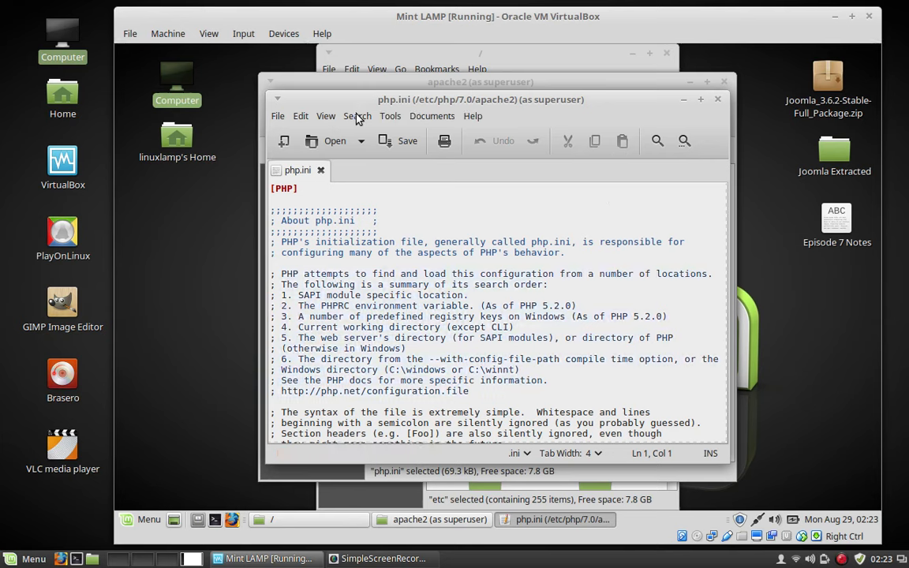
# Search php.ini for 'output buffering' until reaching the output_buffering = 4096 line.
pyautogui.click(658, 142)
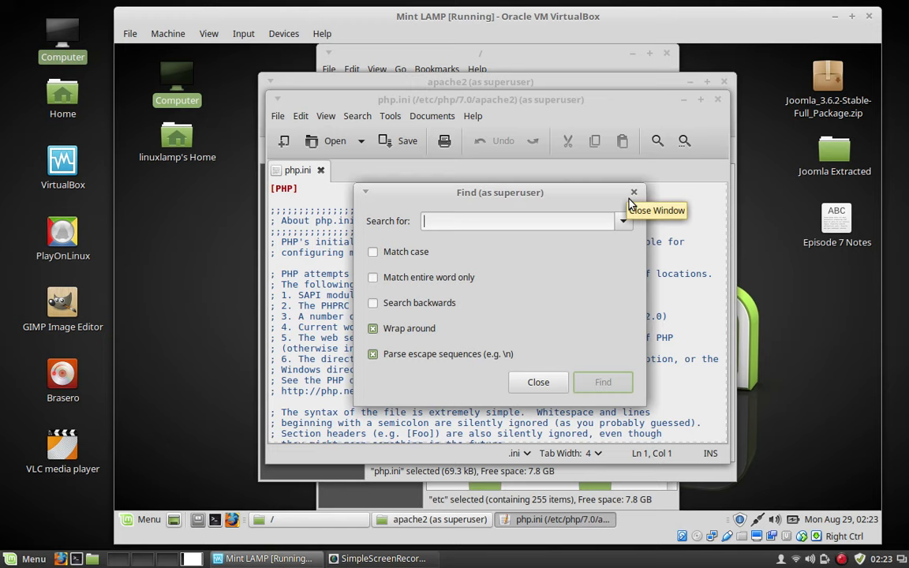
pyautogui.write('output buffering')
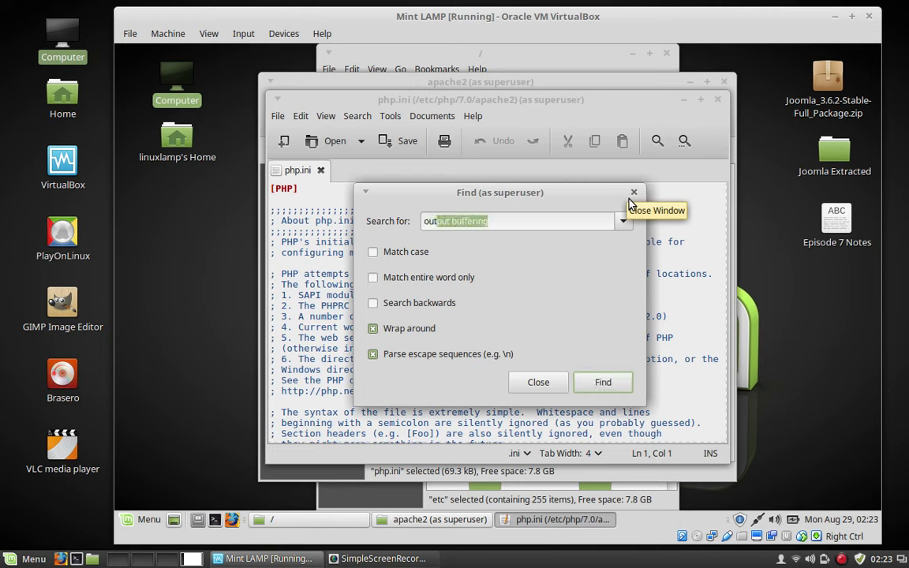
pyautogui.click(528, 219)
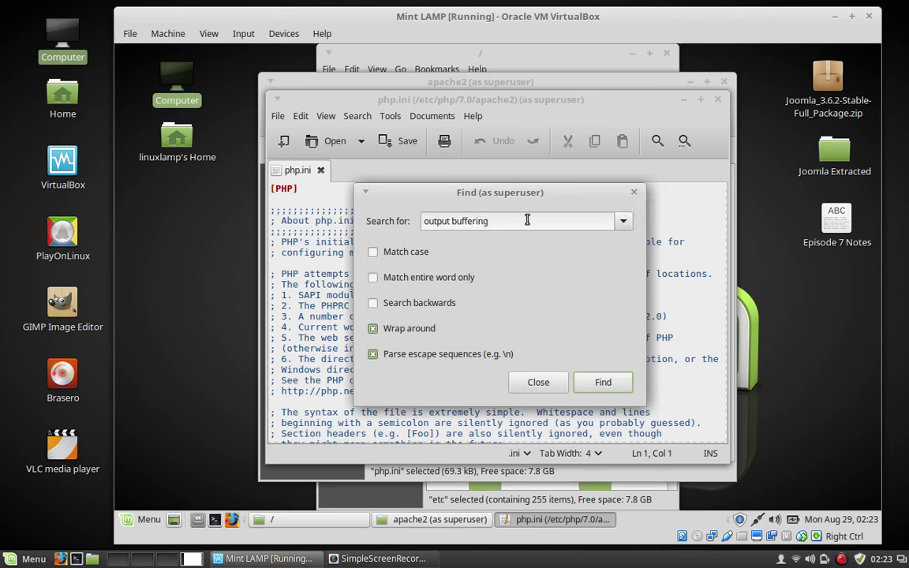
pyautogui.click(602, 381)
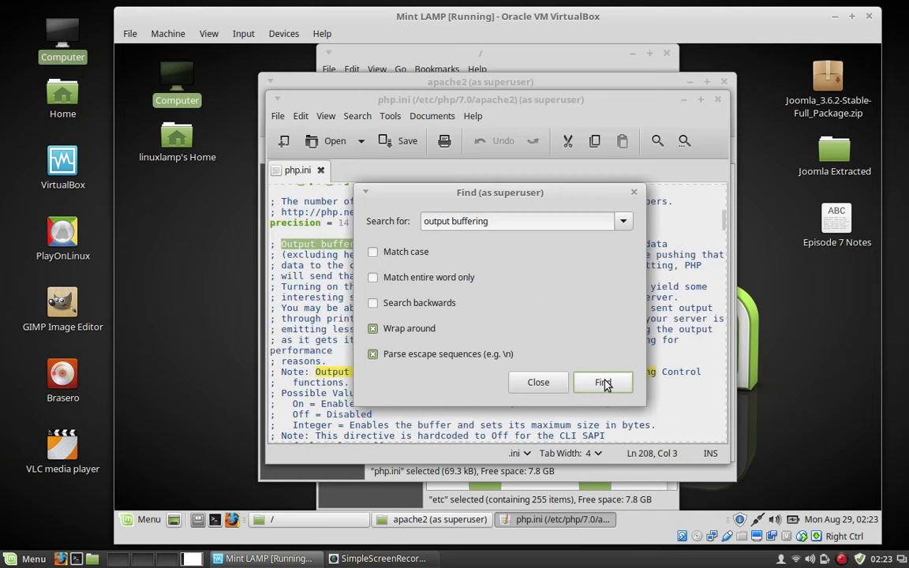
pyautogui.moveTo(588, 194); pyautogui.dragTo(684, 173)
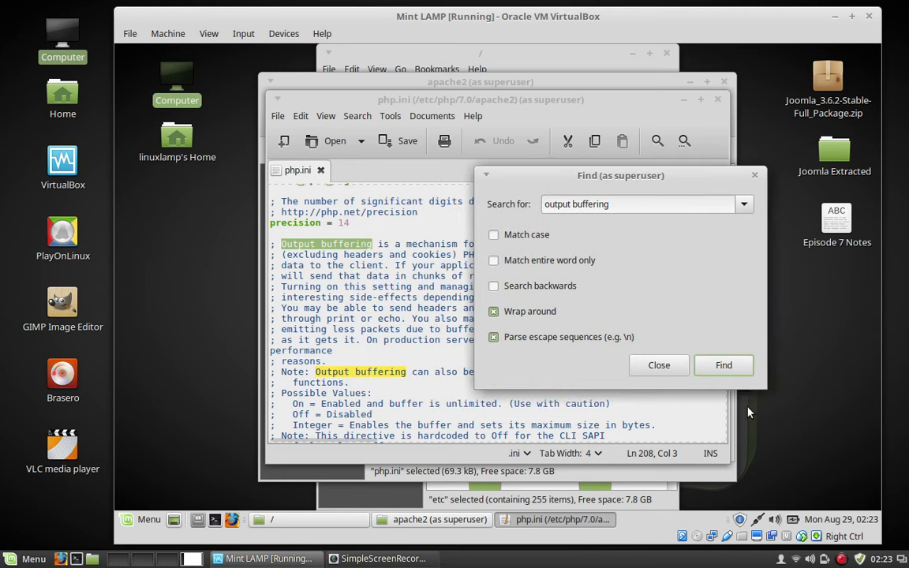
pyautogui.click(723, 368)
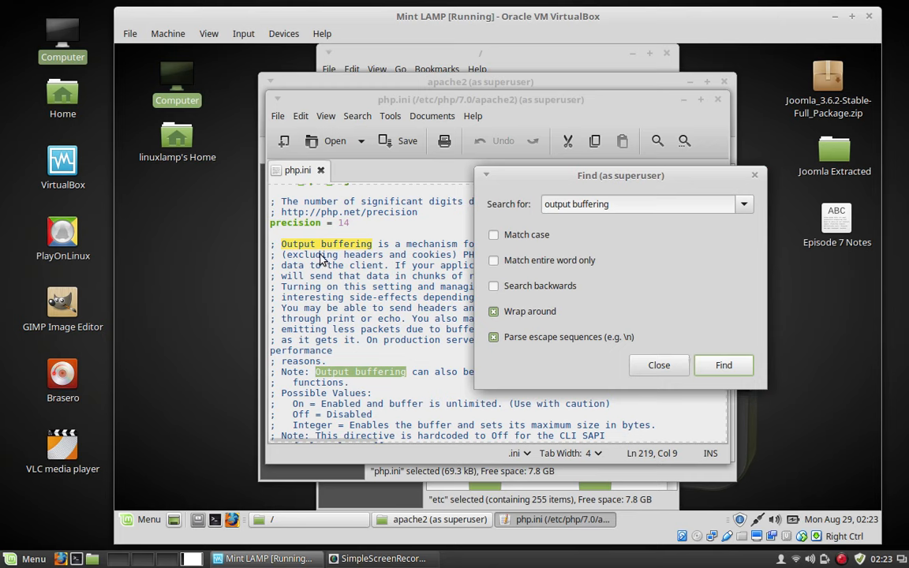
pyautogui.click(714, 368)
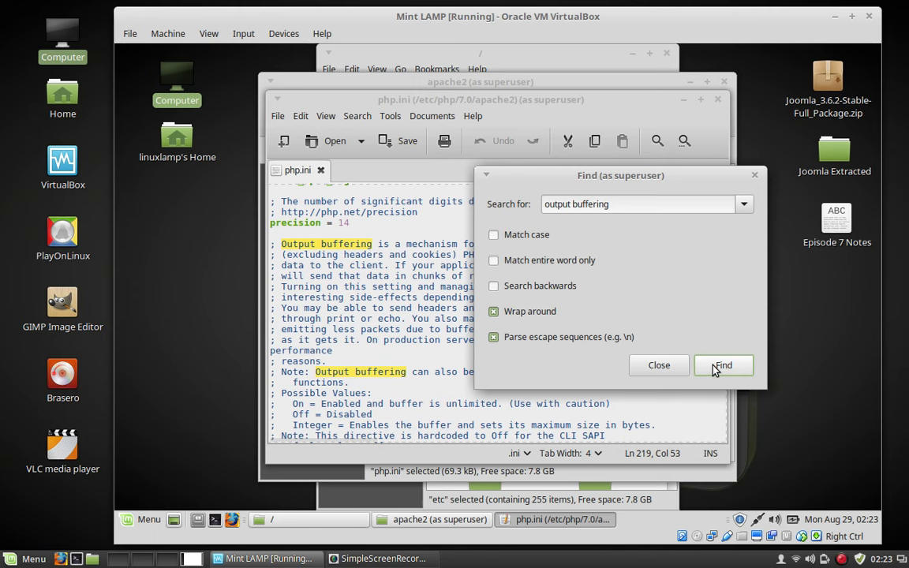
pyautogui.click(715, 369)
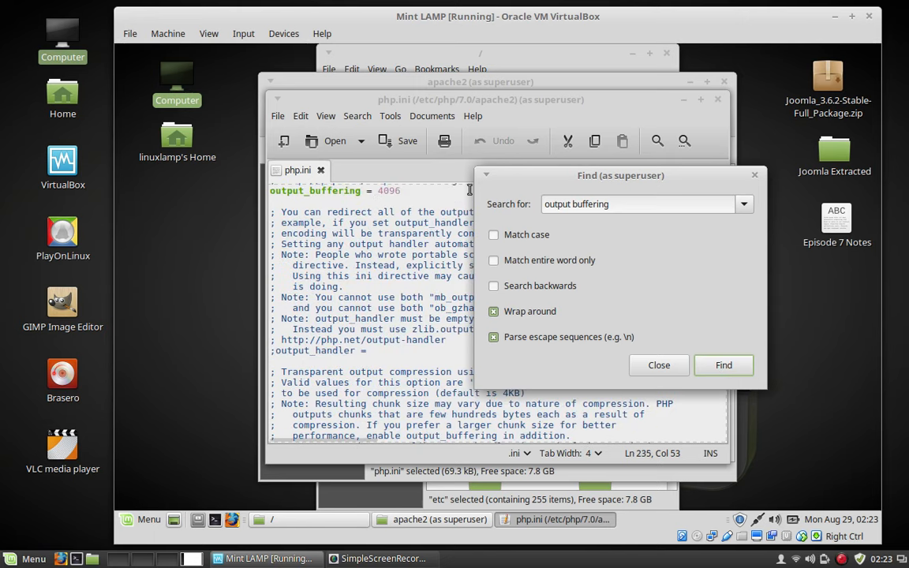
pyautogui.click(754, 176)
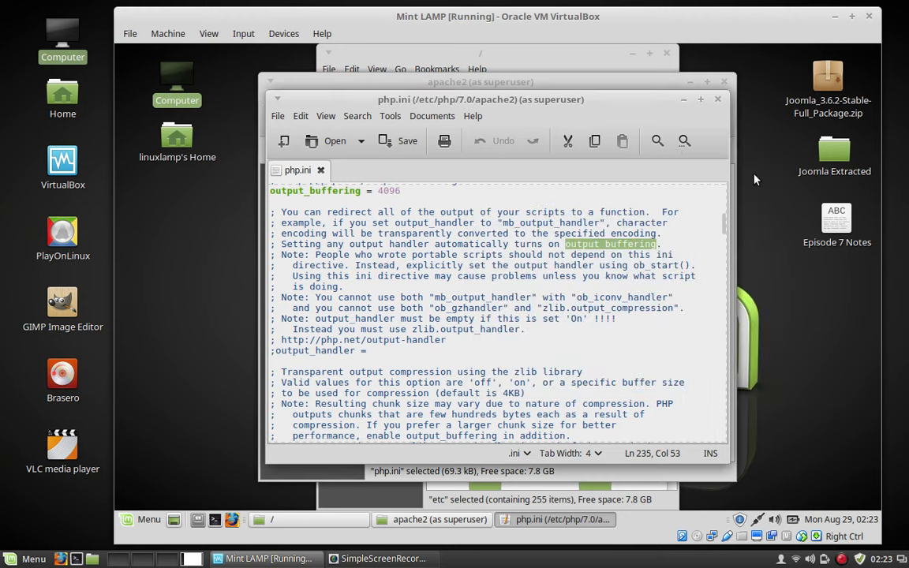
# Replace 4096 with off on the output_buffering line, then save php.ini and close the editor.
pyautogui.click(428, 189)
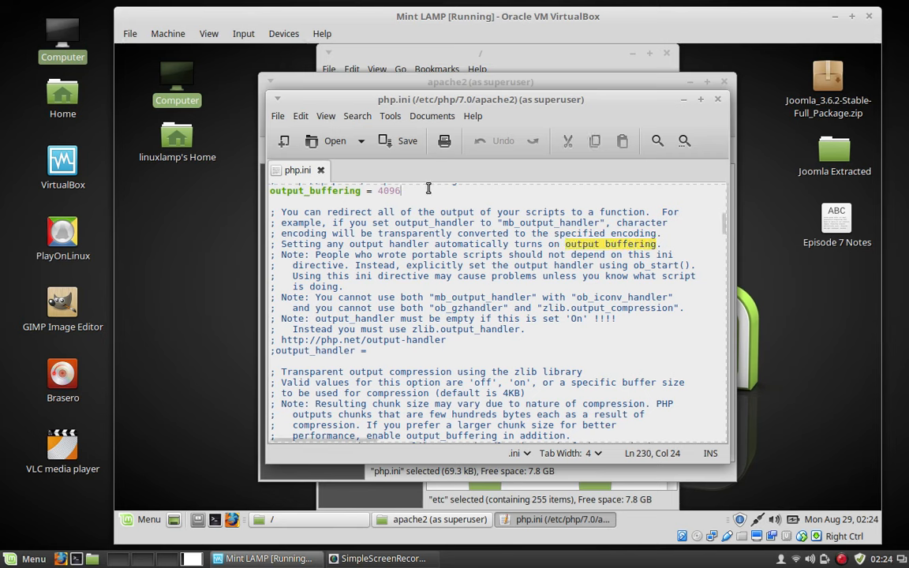
pyautogui.press('Up')
pyautogui.press('Up')
pyautogui.press('Up')
pyautogui.press('Up')
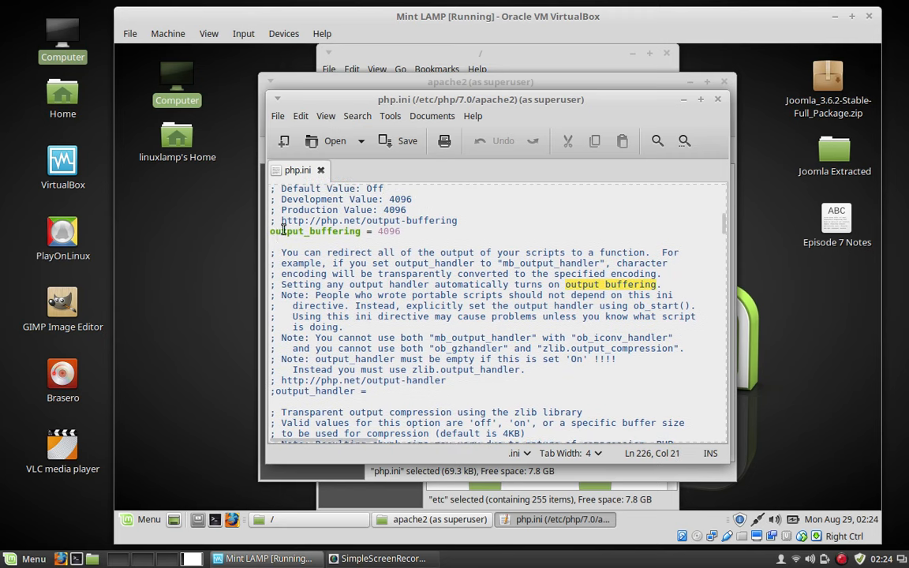
pyautogui.click(414, 232)
pyautogui.press('BackSpace')
pyautogui.press('BackSpace')
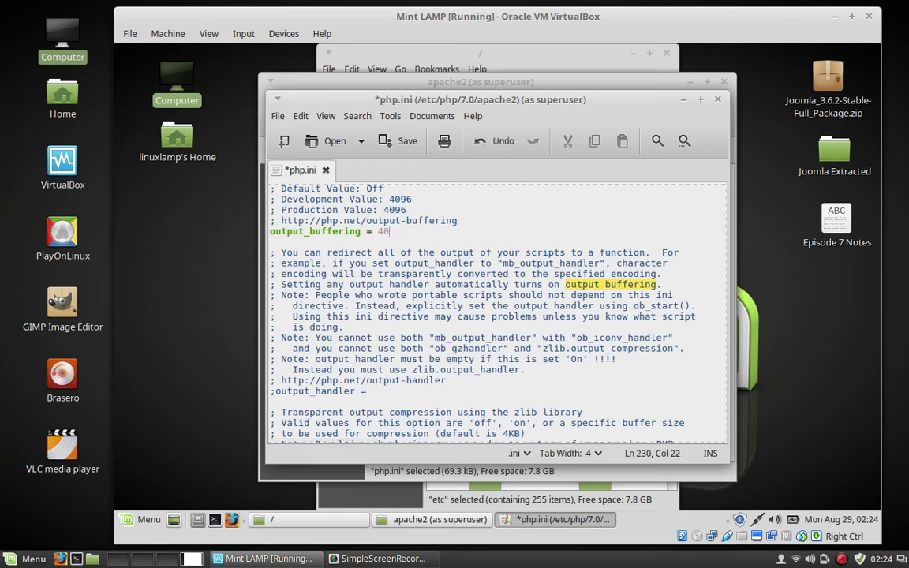
pyautogui.press('BackSpace')
pyautogui.press('BackSpace')
pyautogui.write('Off')
pyautogui.press('BackSpace')
pyautogui.press('BackSpace')
pyautogui.press('BackSpace')
pyautogui.write('off')
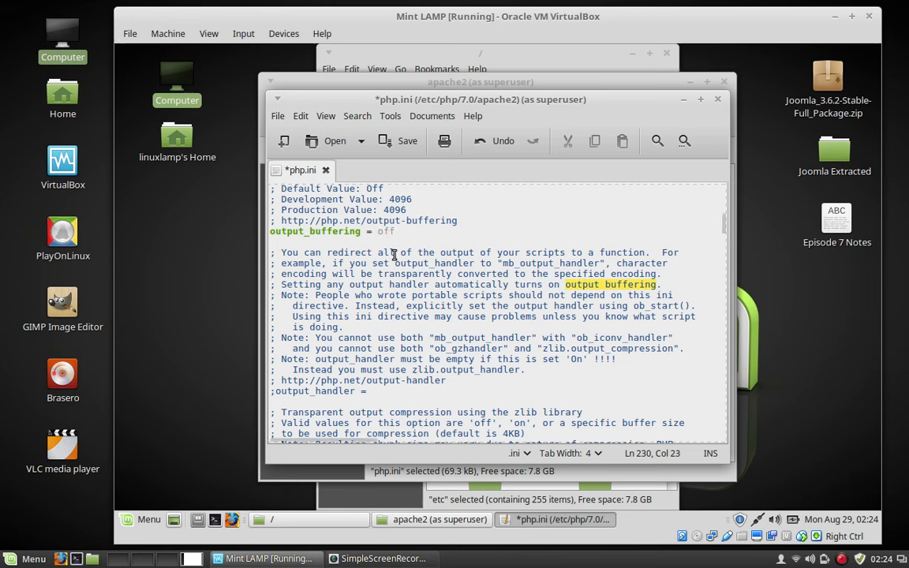
pyautogui.click(405, 147)
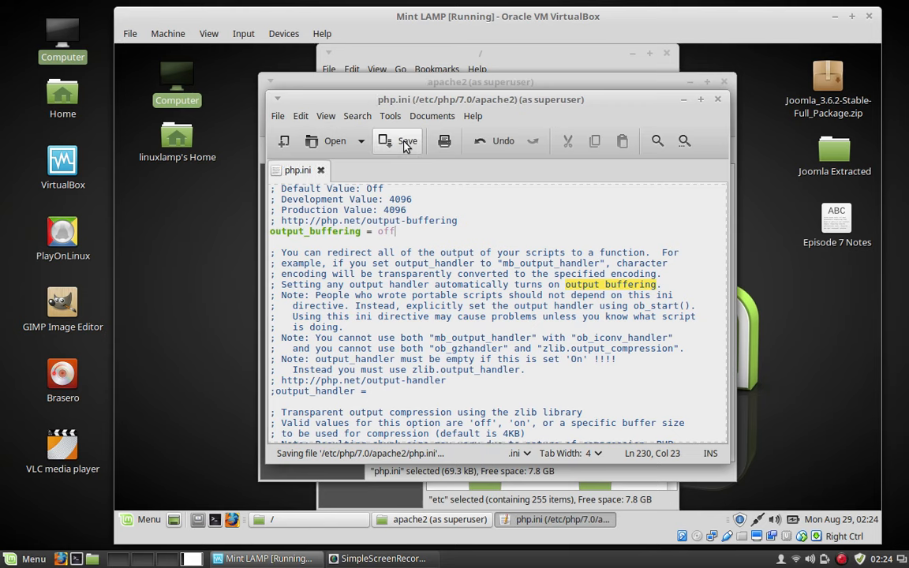
pyautogui.click(718, 102)
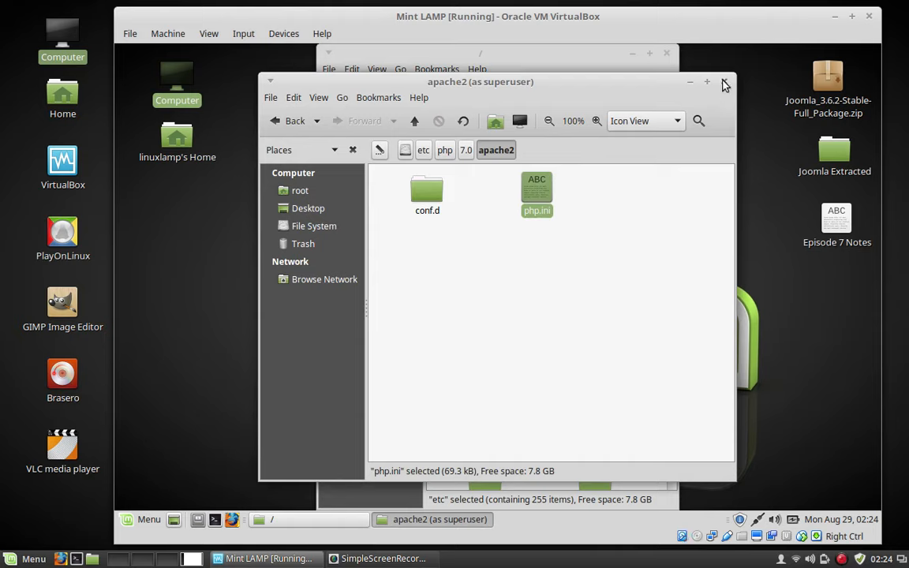
# Close the apache2 folder, then run sudo service apache2 restart in a new terminal.
pyautogui.click(724, 83)
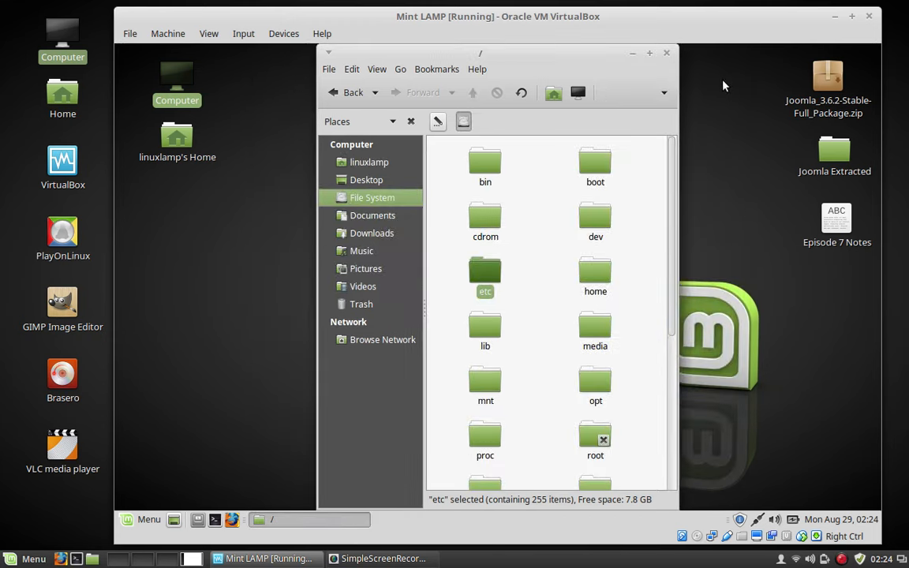
pyautogui.click(215, 519)
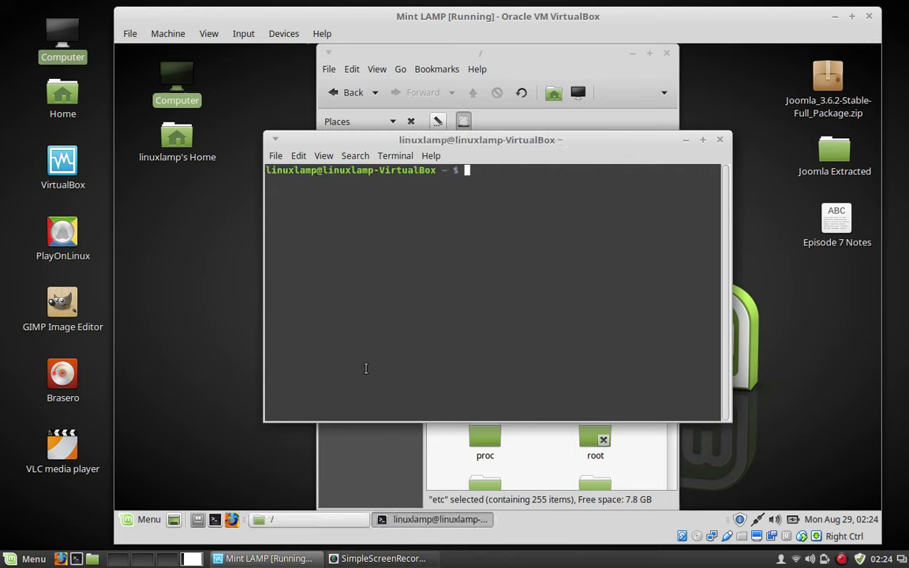
pyautogui.write('sudo service apa')
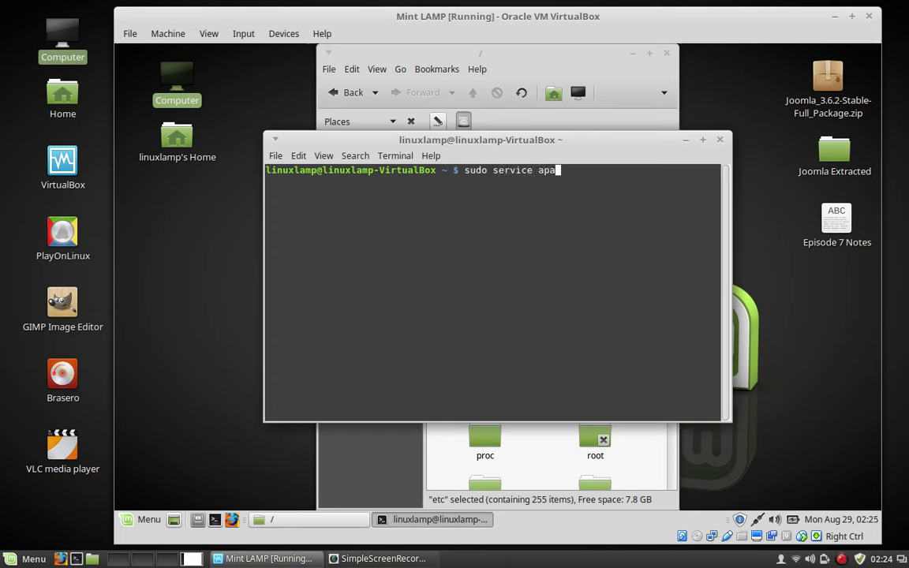
pyautogui.write('che2 restart')
pyautogui.press('Return')
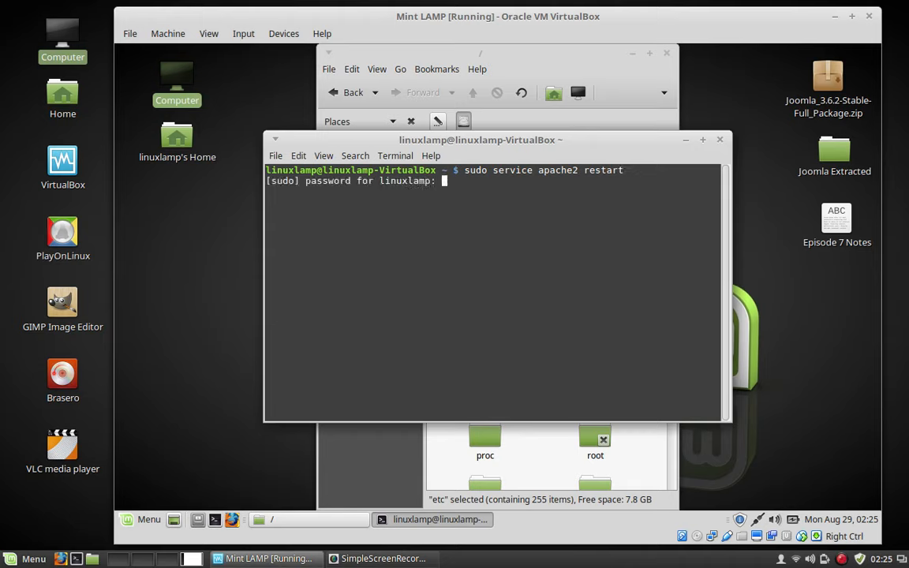
pyautogui.press('Return')
pyautogui.press('Return')
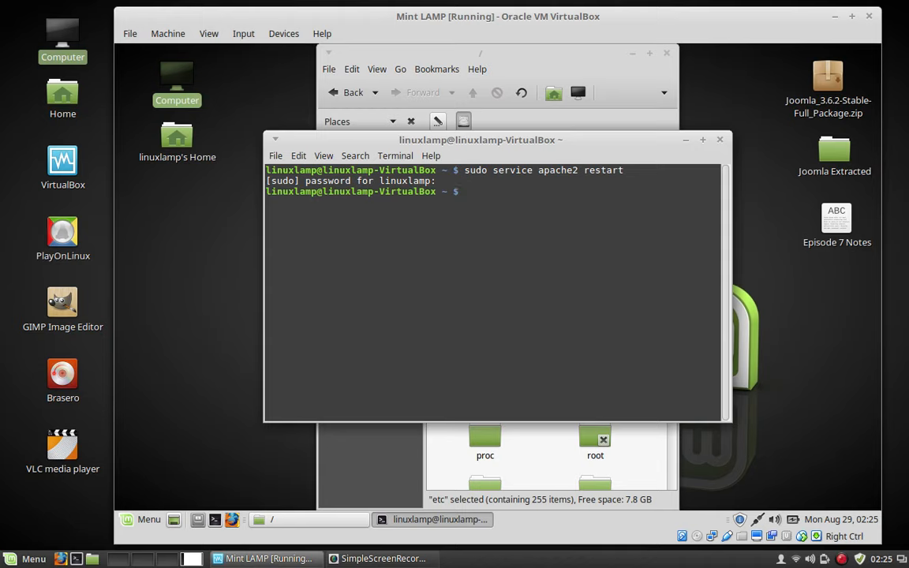
pyautogui.write('sudo mysql -u root o')
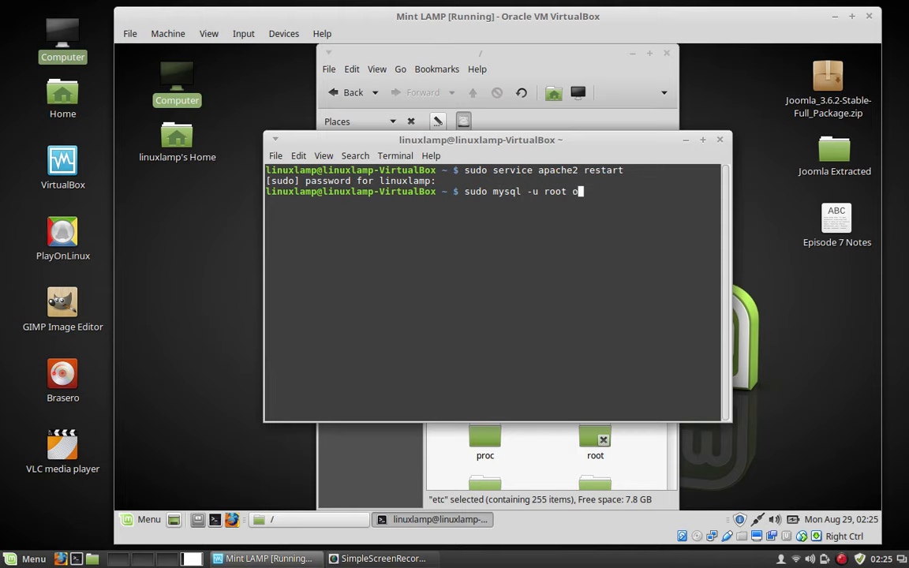
# Log into MariaDB as root with sudo mysql -u root -p.
pyautogui.press('BackSpace')
pyautogui.write('-p')
pyautogui.press('Return')
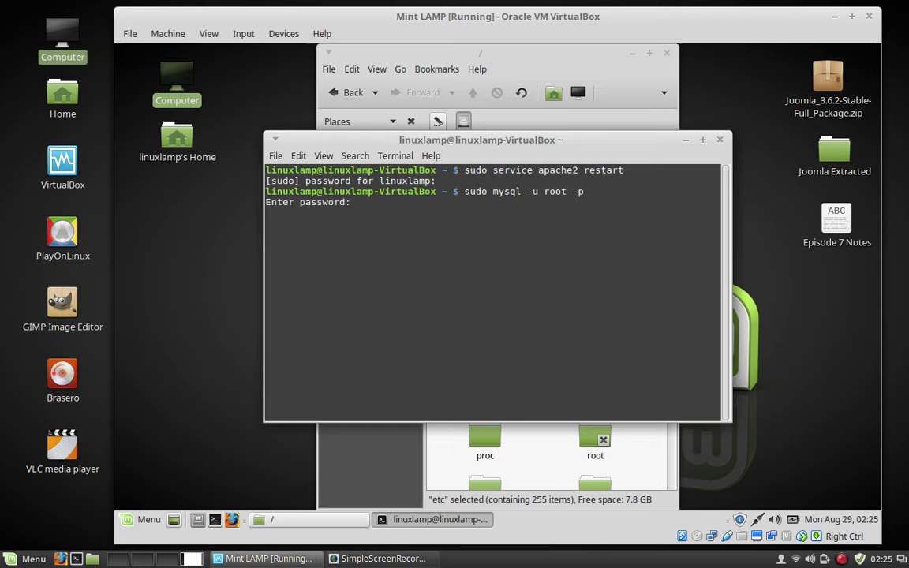
pyautogui.press('Return')
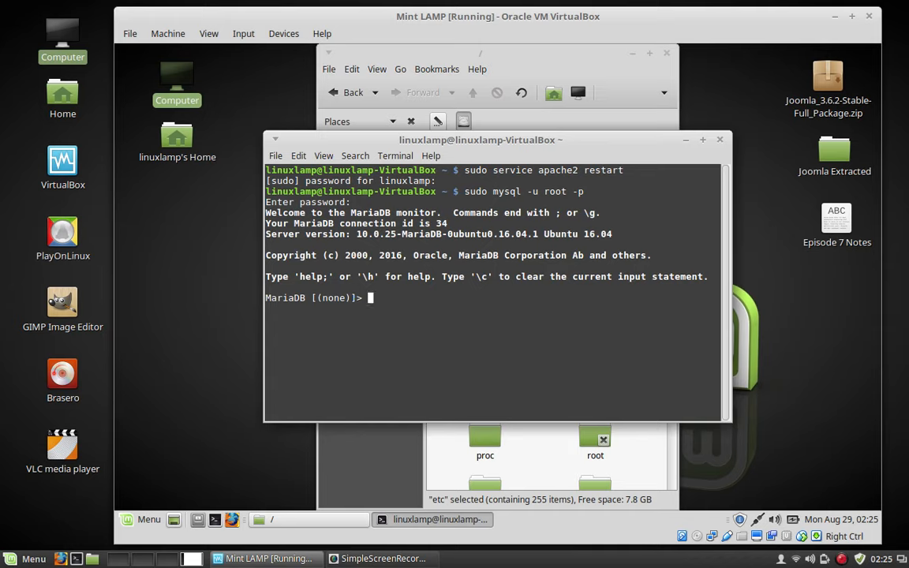
# Run create database joomladb; at the MariaDB prompt.
pyautogui.write('create database ')
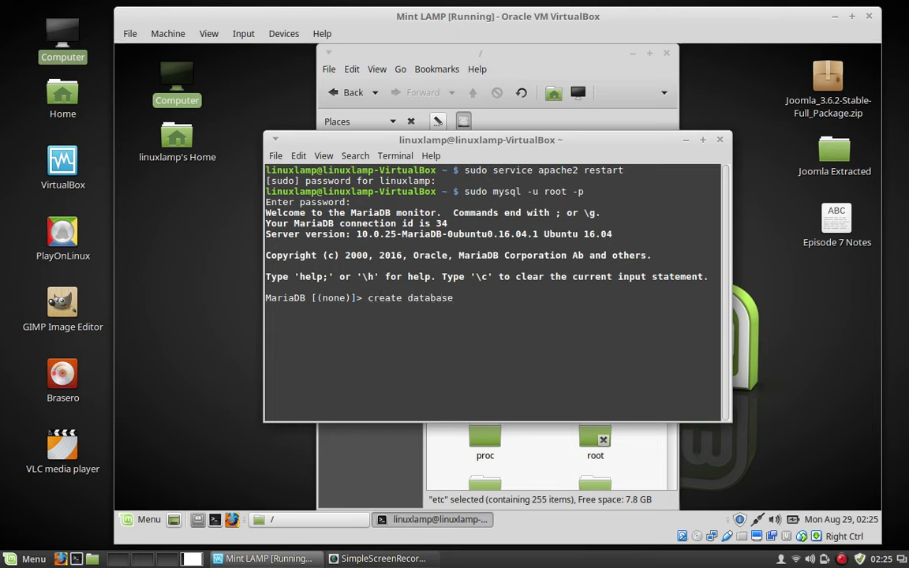
pyautogui.write('joomladb;')
pyautogui.press('Return')
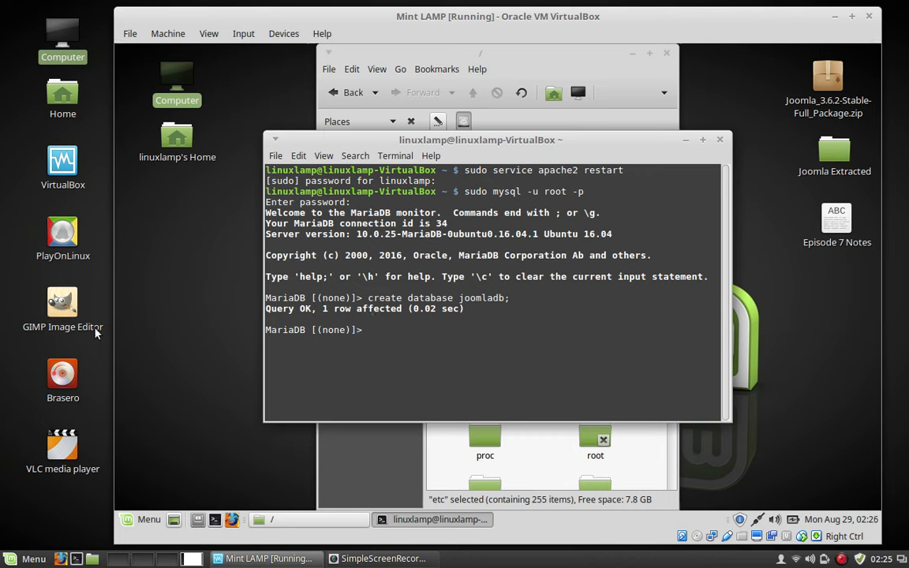
pyautogui.write('grant u')
pyautogui.write('sage ')
pyautogui.write('*.')
pyautogui.write('*')
# Run grant usage on *.* to joomlauser@localhost identified by a chosen password.
pyautogui.press('BackSpace')
pyautogui.press('BackSpace')
pyautogui.press('BackSpace')
pyautogui.write('on ')
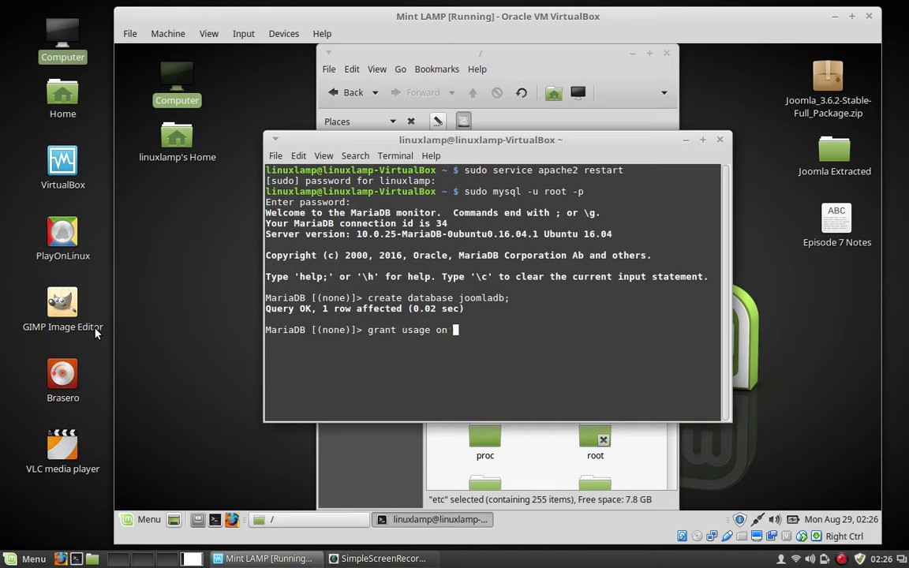
pyautogui.write('*.* to joomlauser')
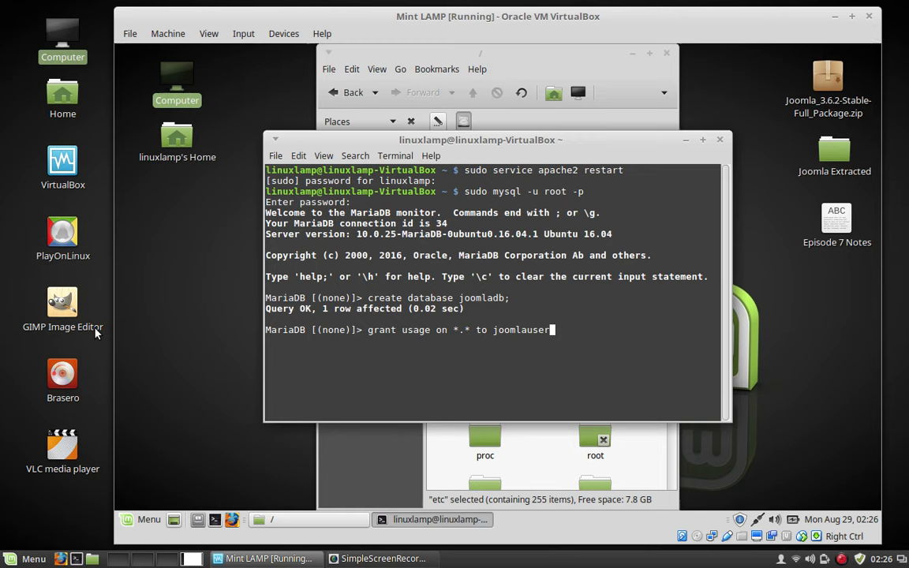
pyautogui.write('@localhost ident')
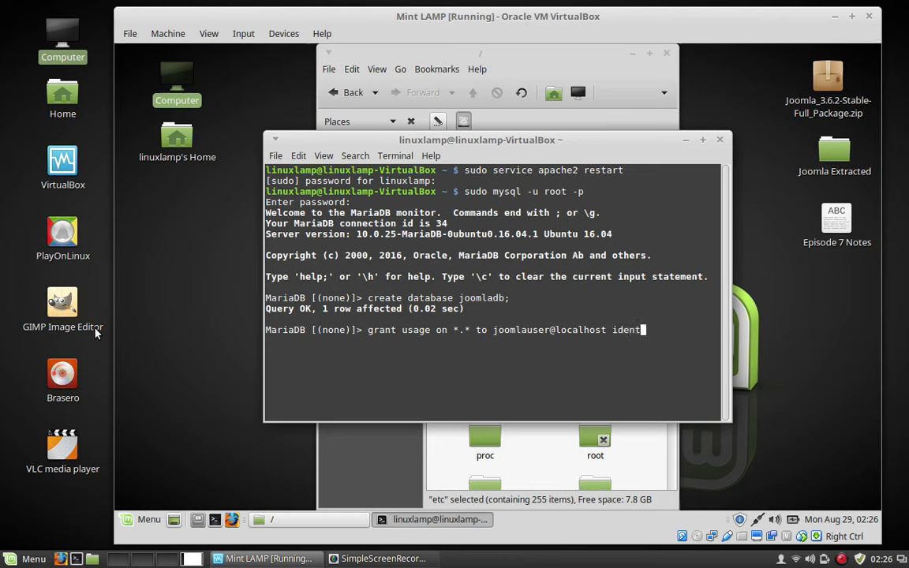
pyautogui.write("ified by 'joomlap")
pyautogui.write('ass')
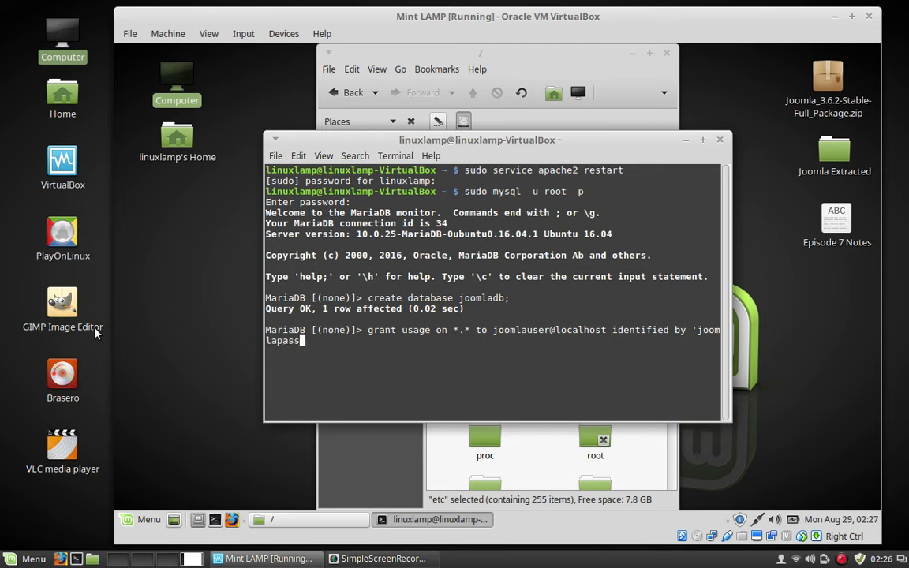
pyautogui.write("';")
pyautogui.press('Return')
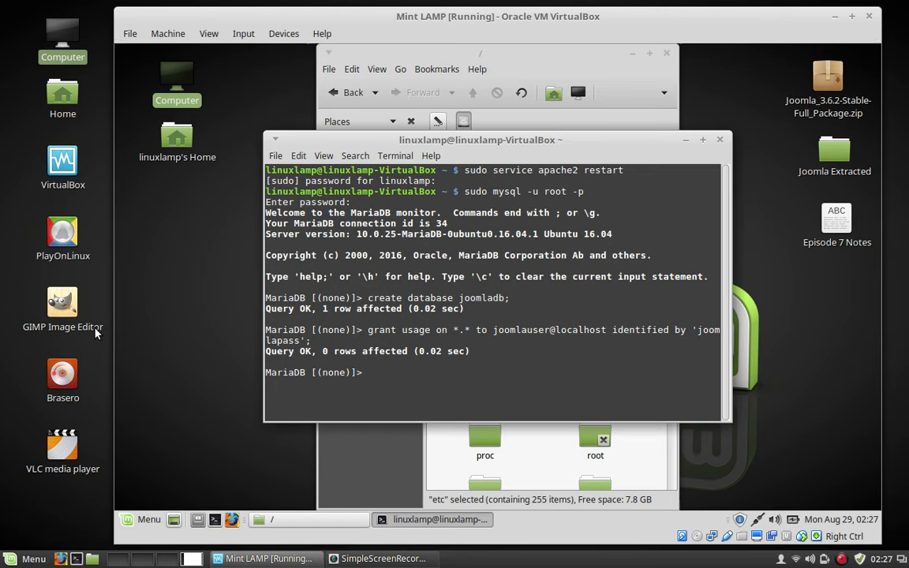
# Run grant all privileges on joomladb.* to joomlauser@localhost; then exit MariaDB.
pyautogui.write('grant all privile')
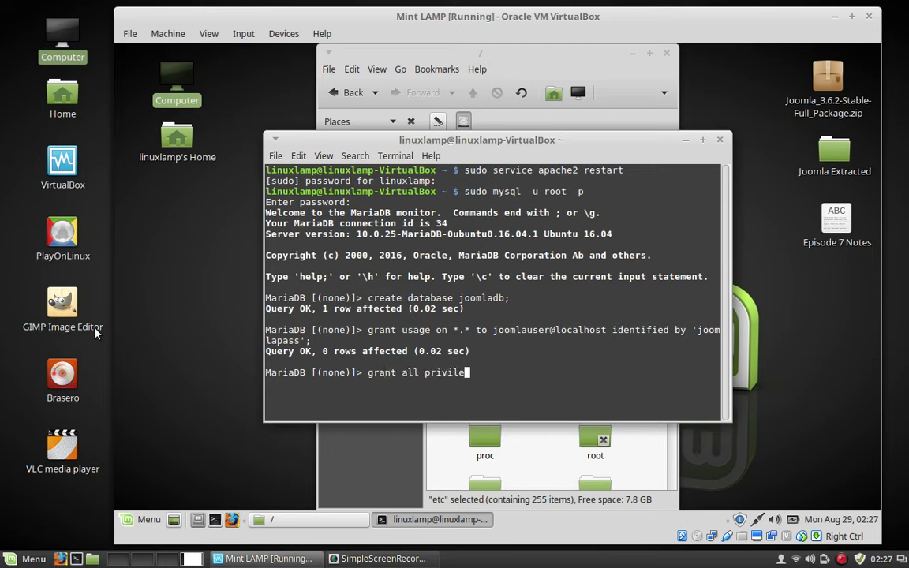
pyautogui.write('ges on joomladb;')
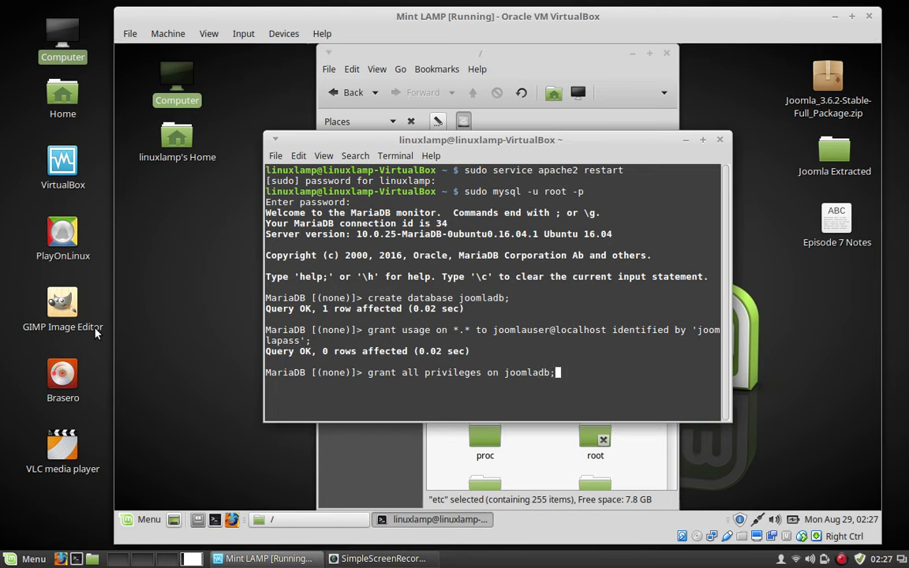
pyautogui.press('BackSpace')
pyautogui.write('.* to joomlauser')
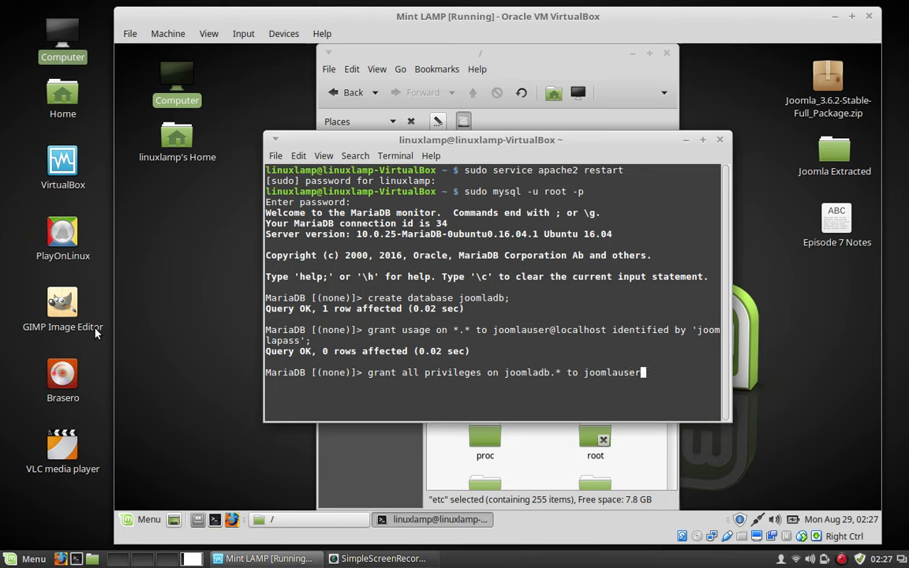
pyautogui.write('@localhost')
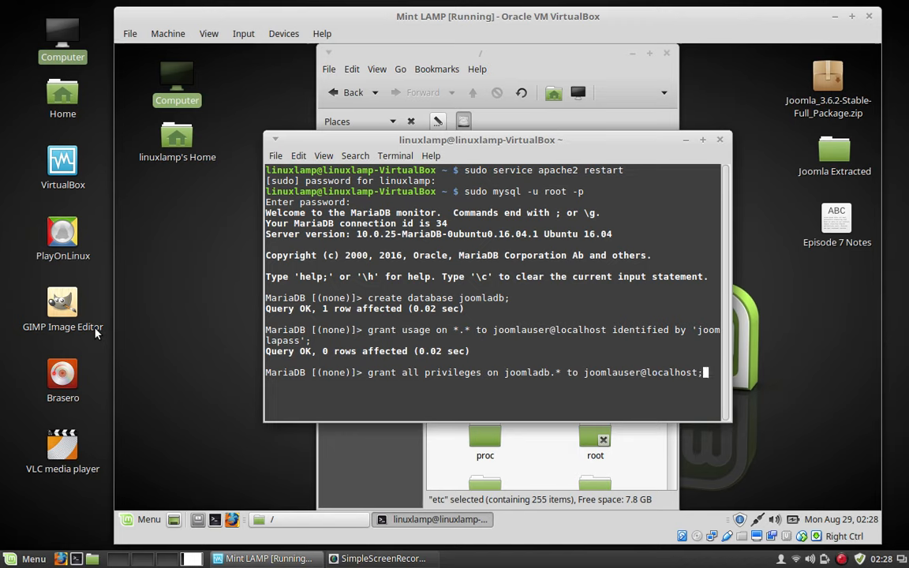
pyautogui.write(';')
pyautogui.press('Return')
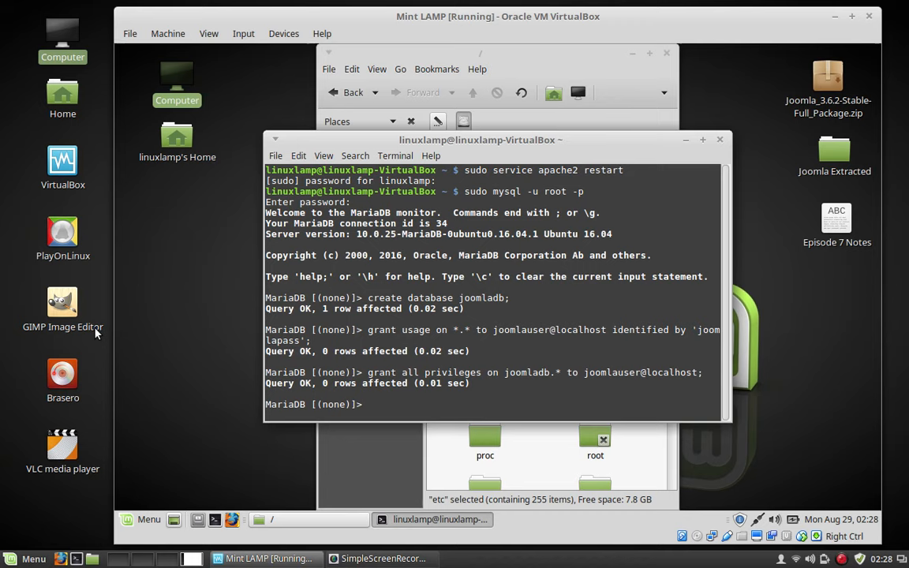
pyautogui.write('exit')
pyautogui.press('Return')
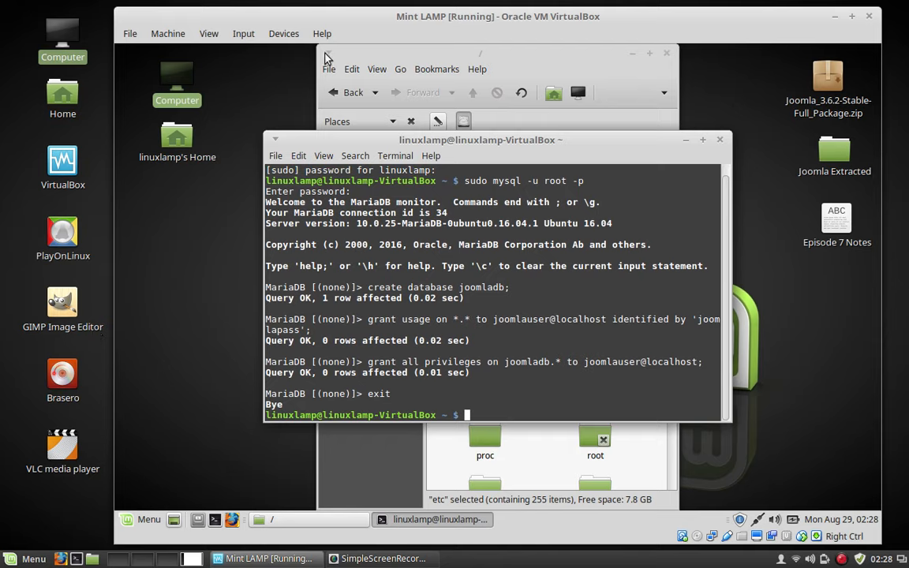
# Close the terminal and root windows, then open the File System root from Computer.
pyautogui.click(720, 141)
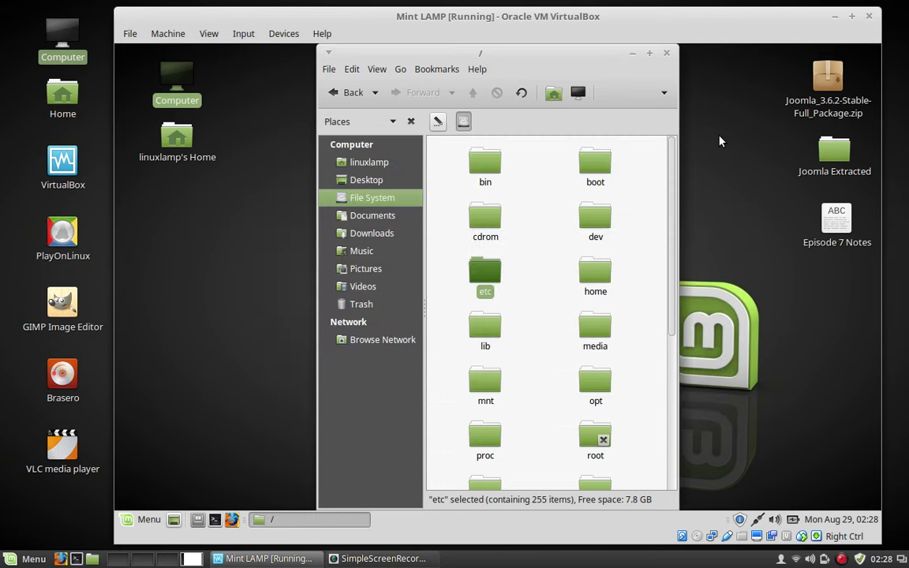
pyautogui.click(666, 55)
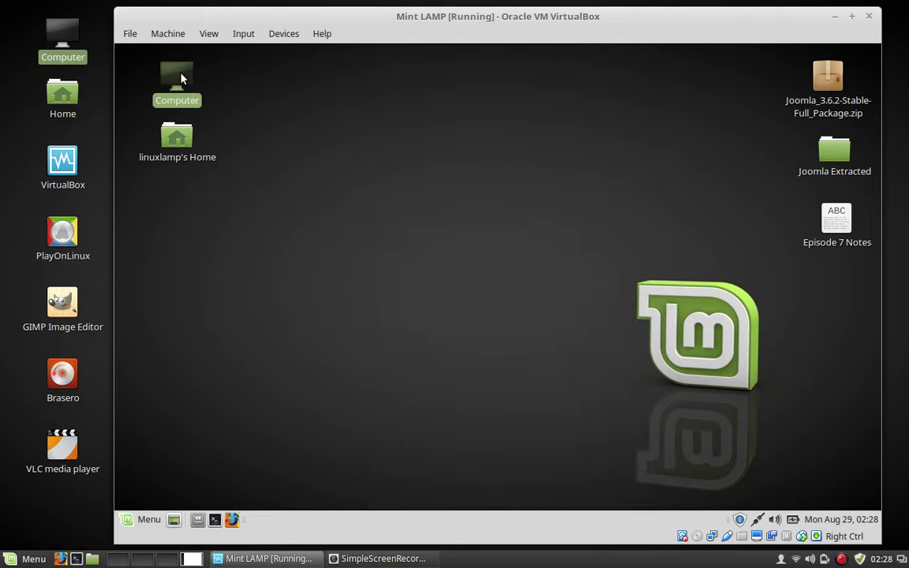
pyautogui.doubleClick(180, 78)
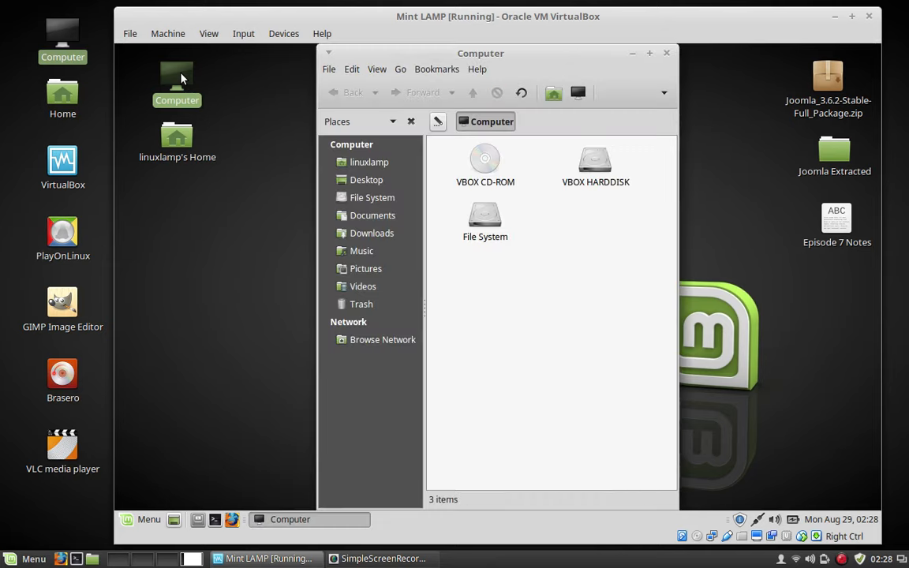
pyautogui.click(485, 220)
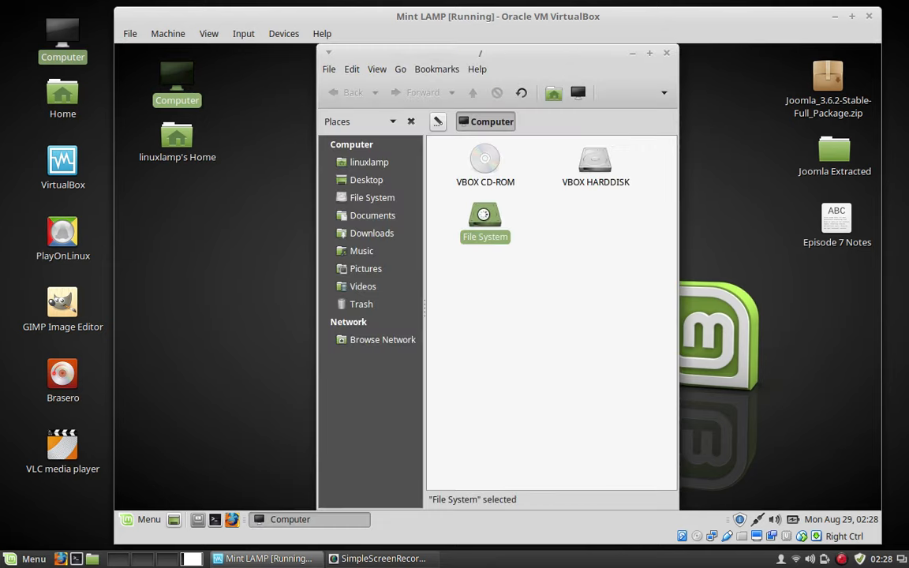
pyautogui.doubleClick(484, 220)
pyautogui.scroll(-3, 616, 284)
pyautogui.scroll(-2, 615, 284)
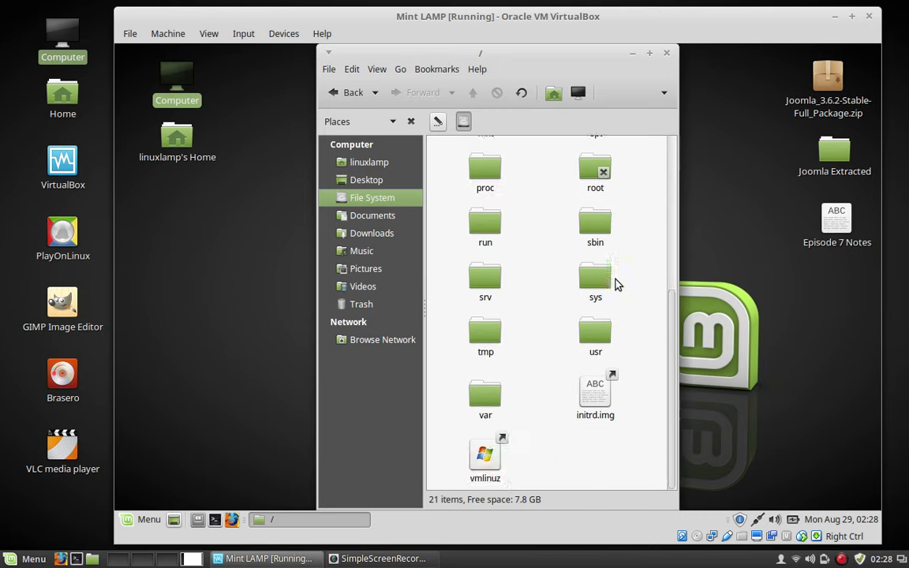
# Open var as administrator with the account password, then go into www > html.
pyautogui.rightClick(485, 398)
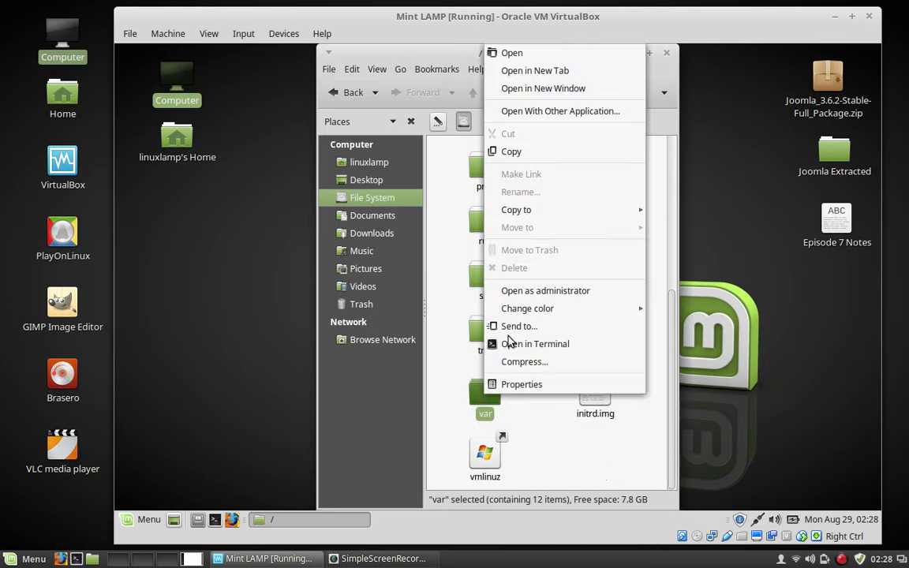
pyautogui.click(523, 292)
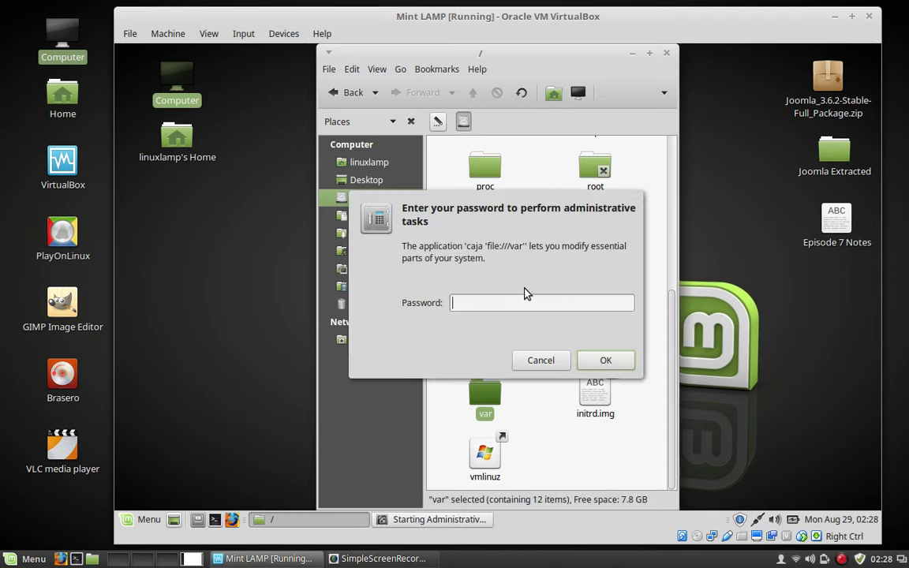
pyautogui.write('*******')
pyautogui.press('Return')
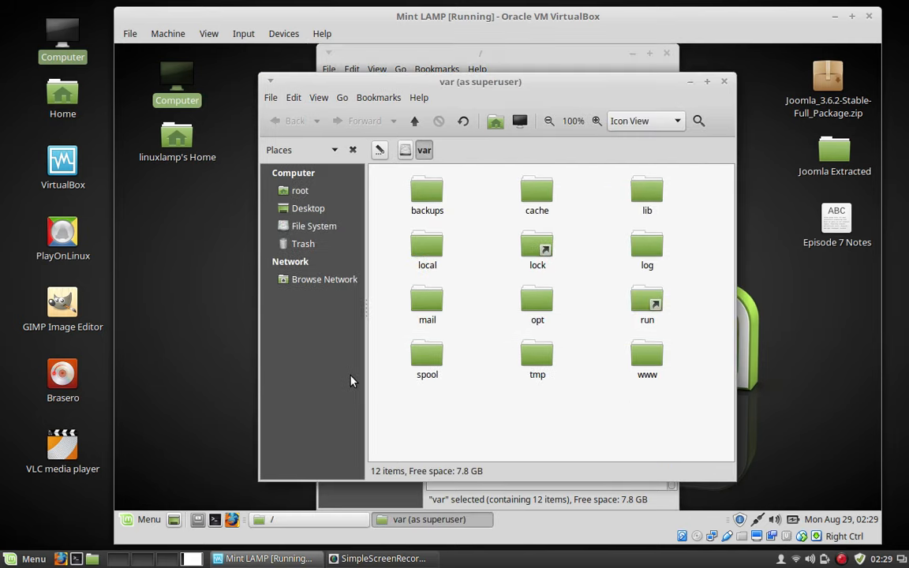
pyautogui.doubleClick(648, 357)
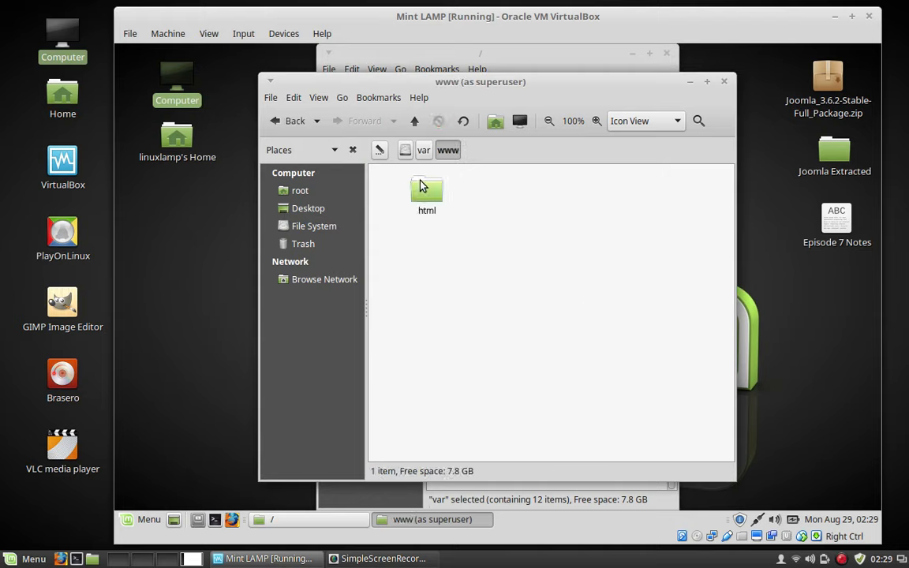
pyautogui.doubleClick(421, 186)
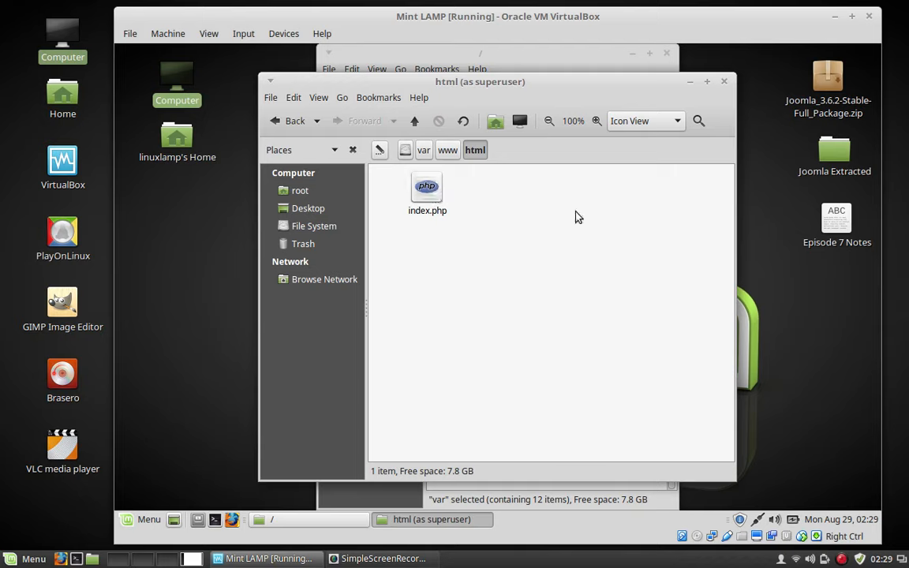
# Permanently delete index.php from html and select the Joomla Extracted desktop folder.
pyautogui.rightClick(426, 197)
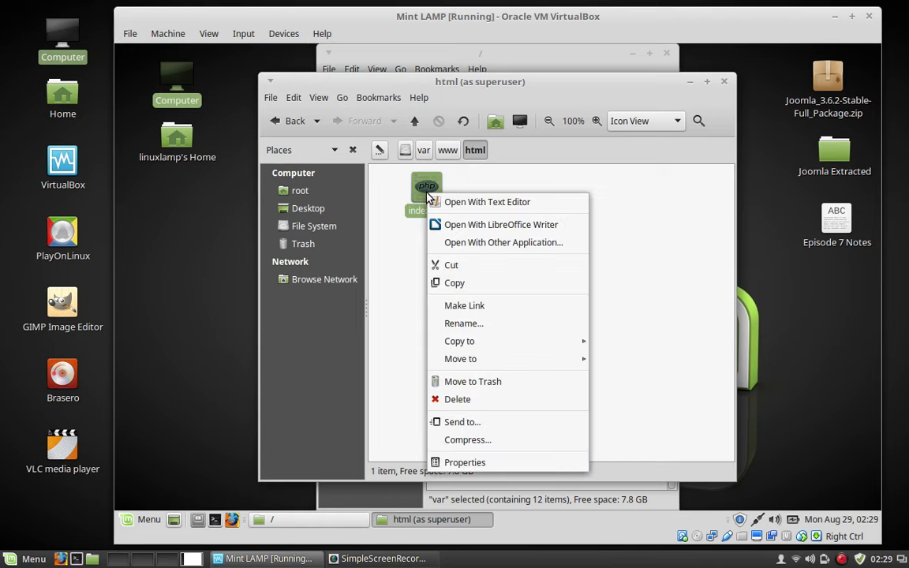
pyautogui.click(467, 403)
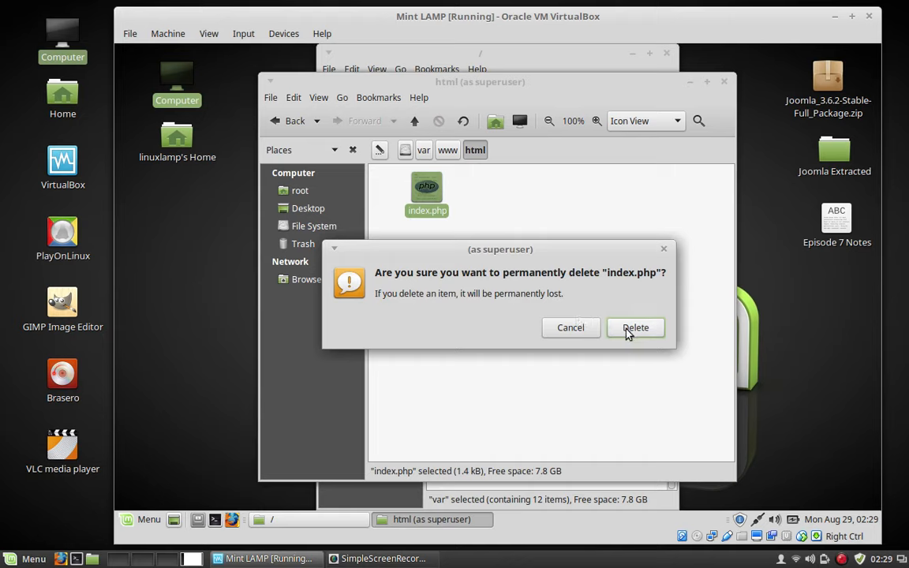
pyautogui.click(628, 330)
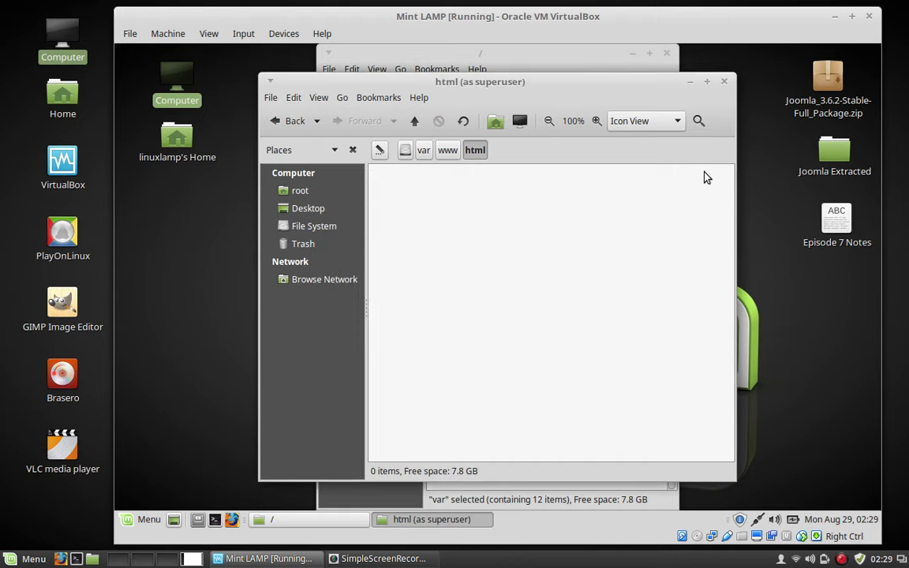
pyautogui.click(832, 154)
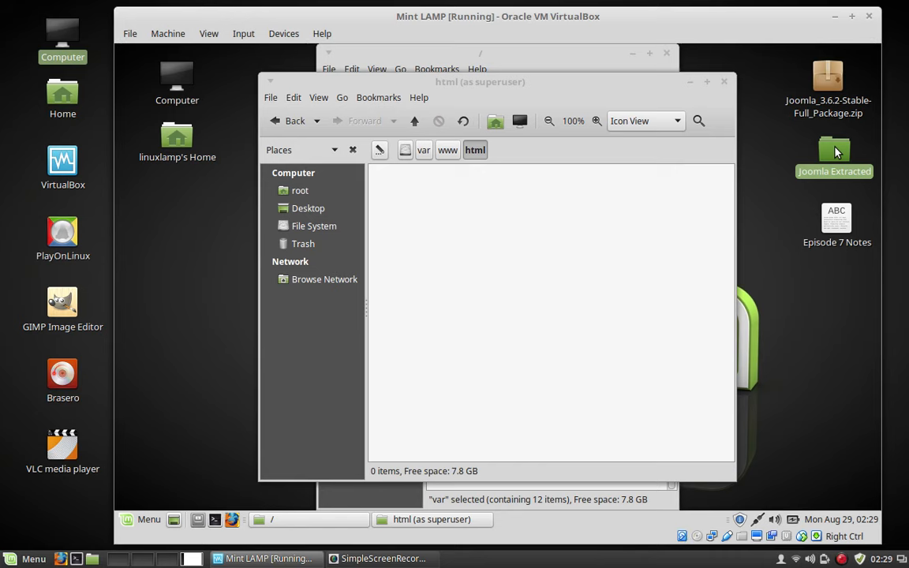
# Select all items in Joomla Extracted and drag them into the html folder to copy them.
pyautogui.doubleClick(836, 152)
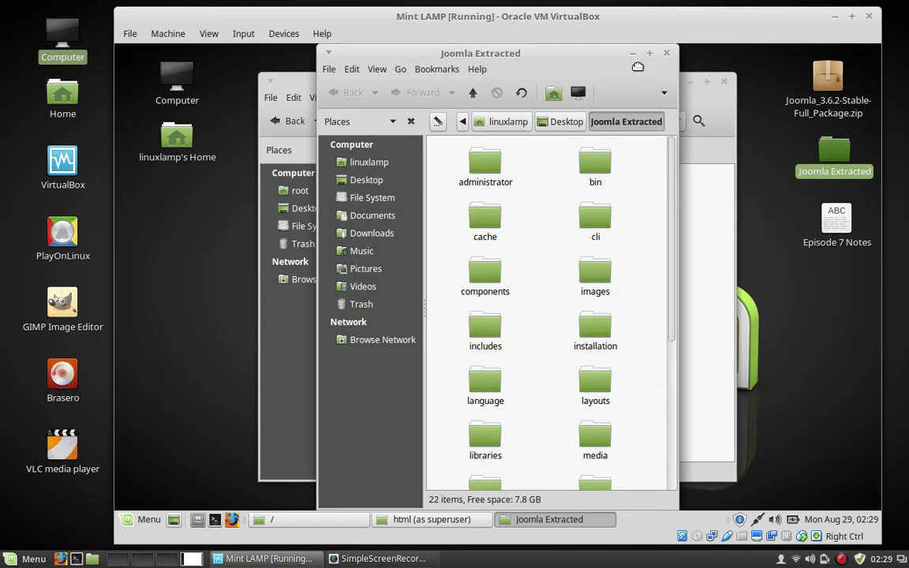
pyautogui.moveTo(637, 67)
pyautogui.mouseDown()
pyautogui.moveTo(709, 69)
pyautogui.moveTo(635, 69)
pyautogui.moveTo(649, 68)
pyautogui.mouseUp()
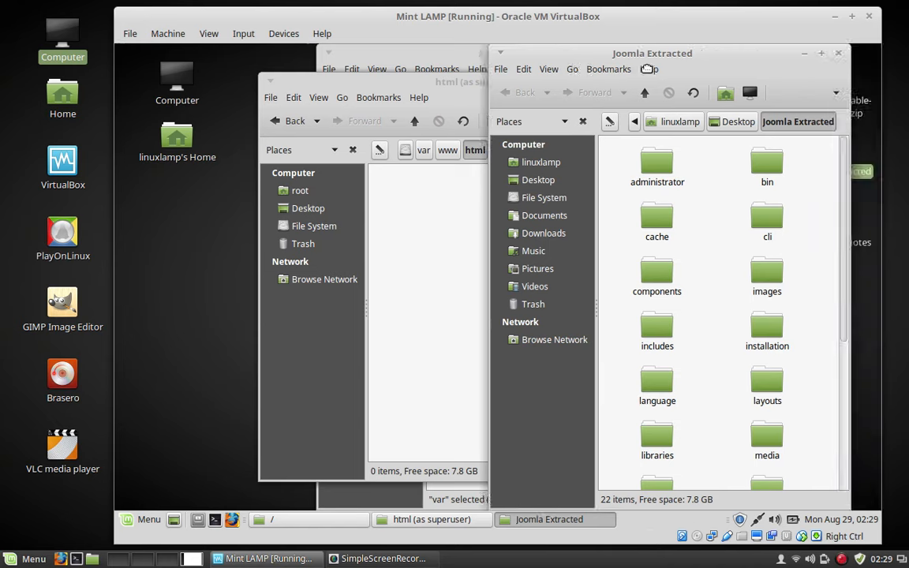
pyautogui.click(523, 70)
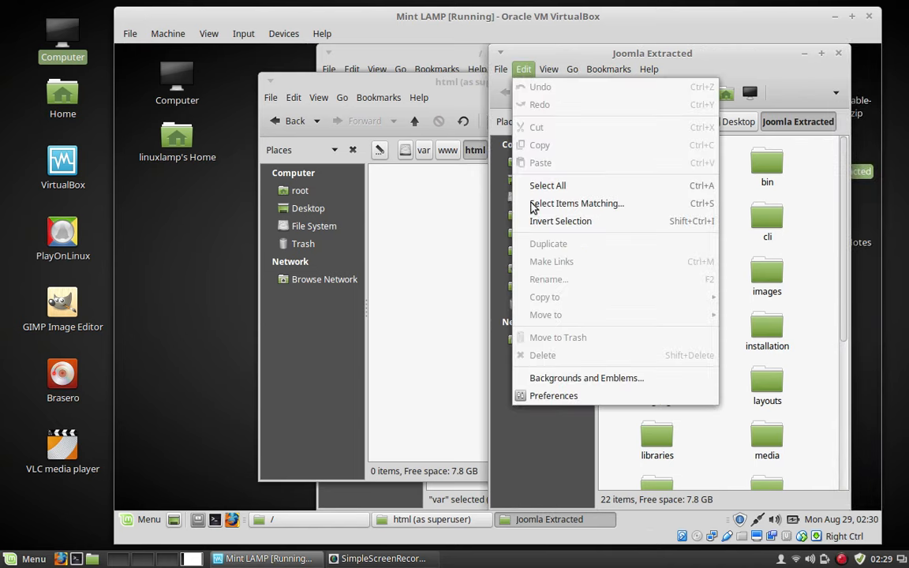
pyautogui.click(555, 186)
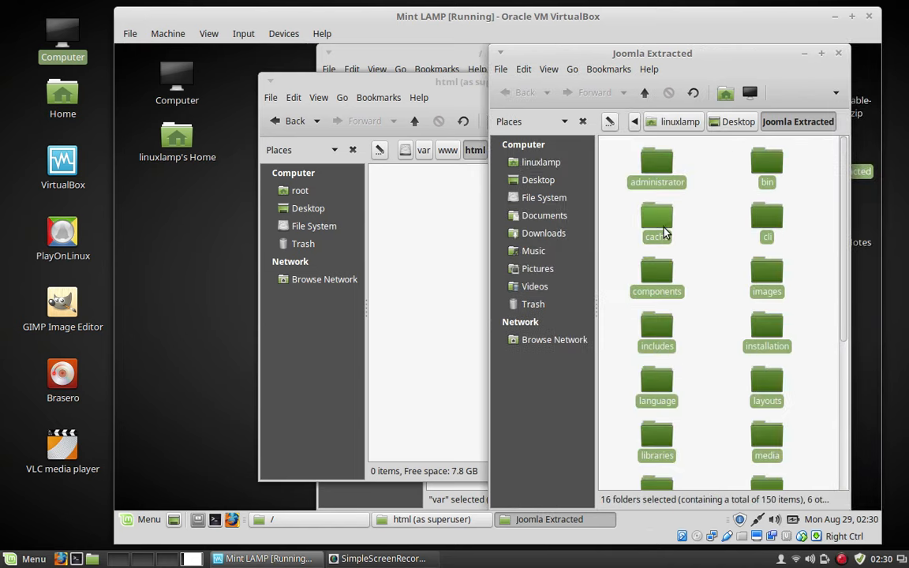
pyautogui.moveTo(663, 231); pyautogui.dragTo(420, 224)
pyautogui.click(838, 54)
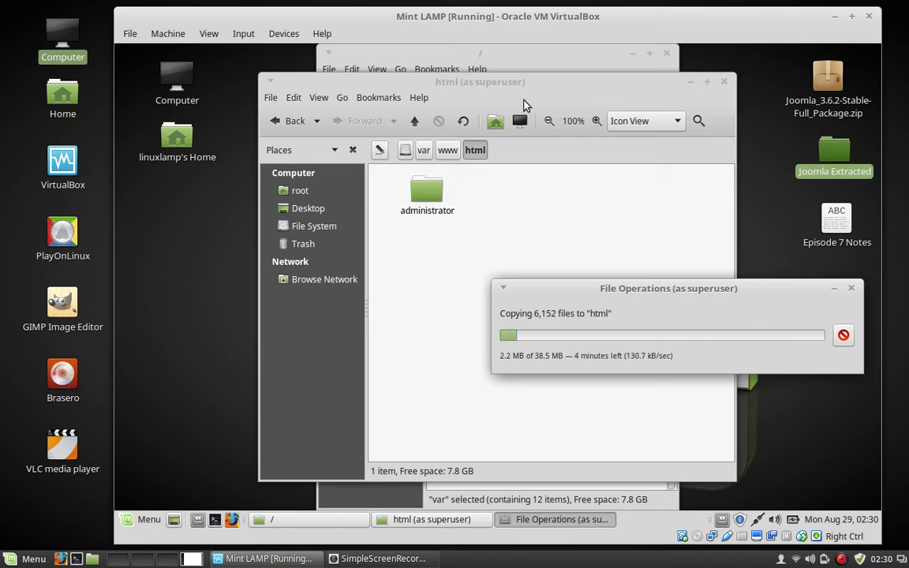
# Bring the / root window forward and close it.
pyautogui.click(526, 60)
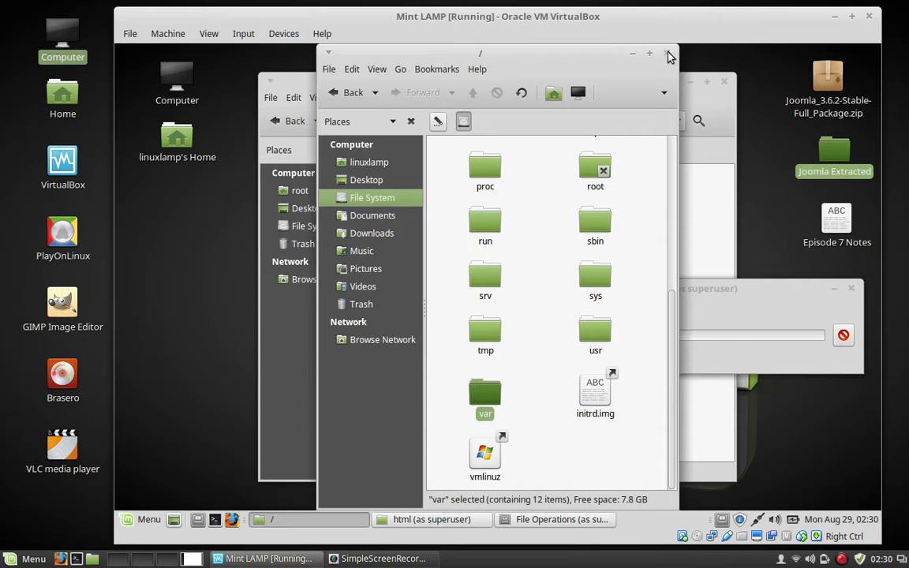
pyautogui.click(668, 55)
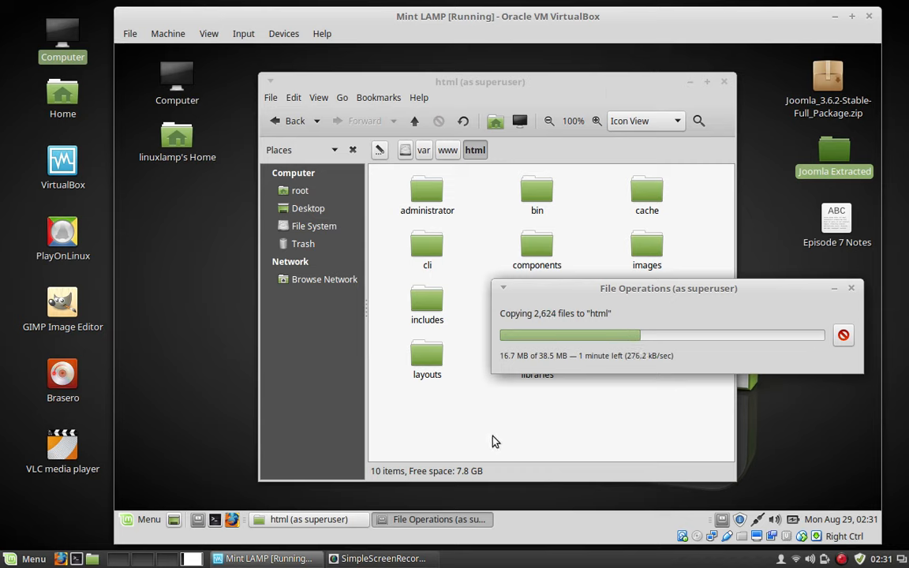
# Create an empty file named configuration.php in the html folder.
pyautogui.rightClick(495, 236)
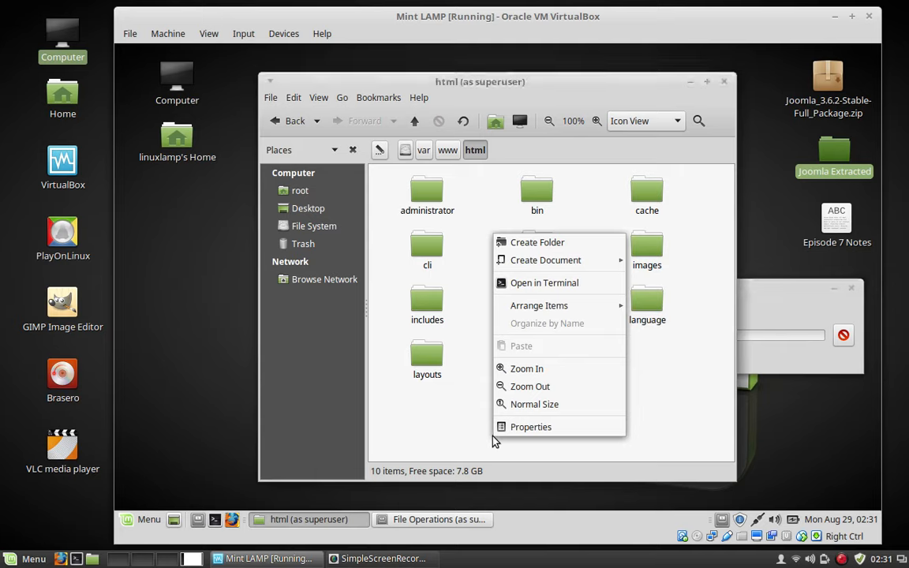
pyautogui.moveTo(552, 266)
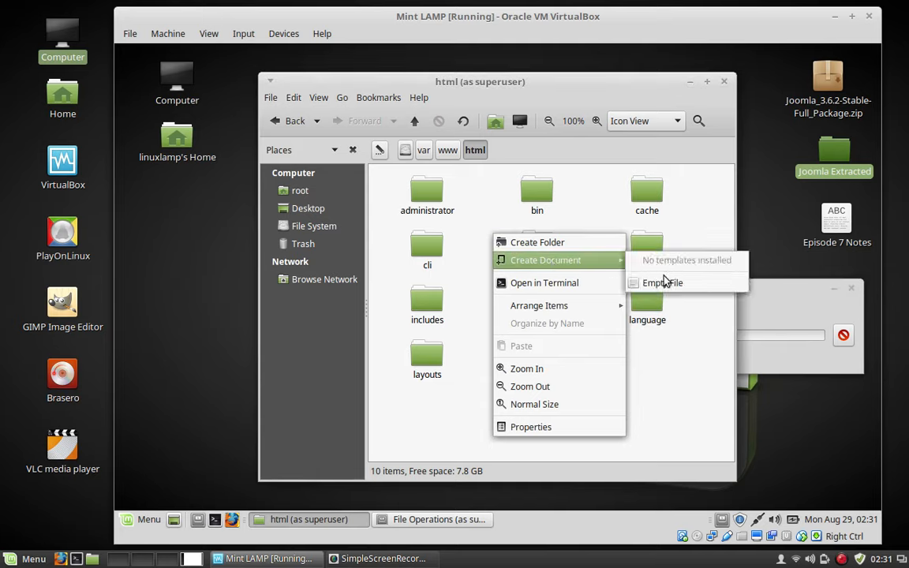
pyautogui.click(660, 284)
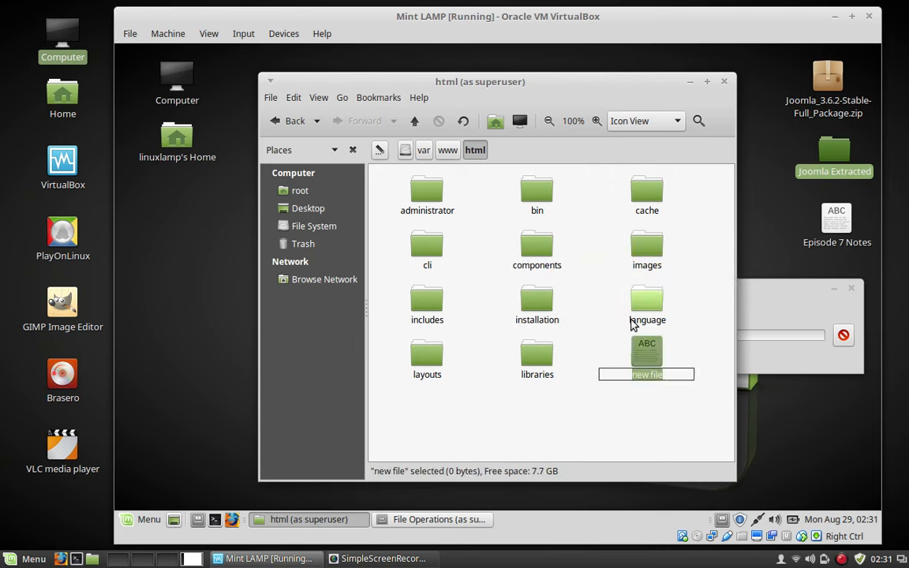
pyautogui.write('configuration.php')
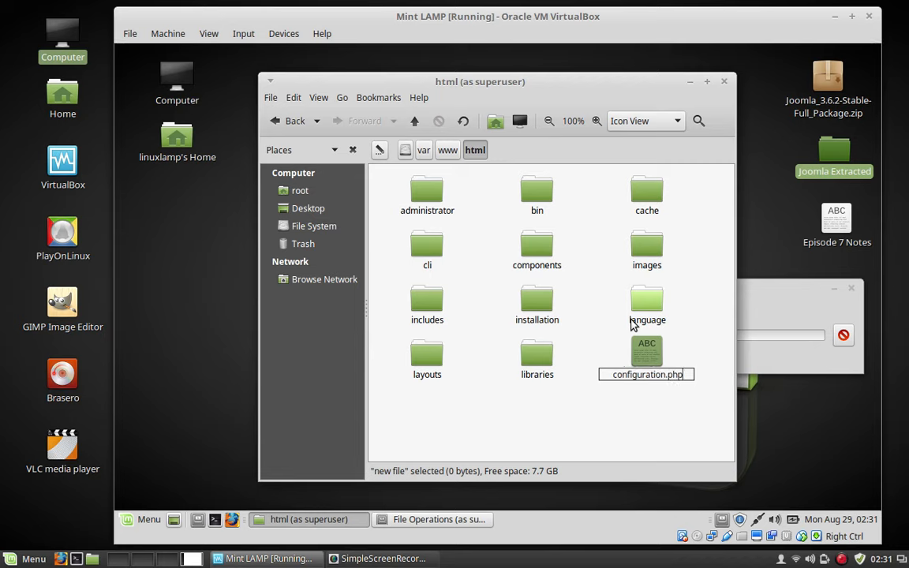
pyautogui.press('Return')
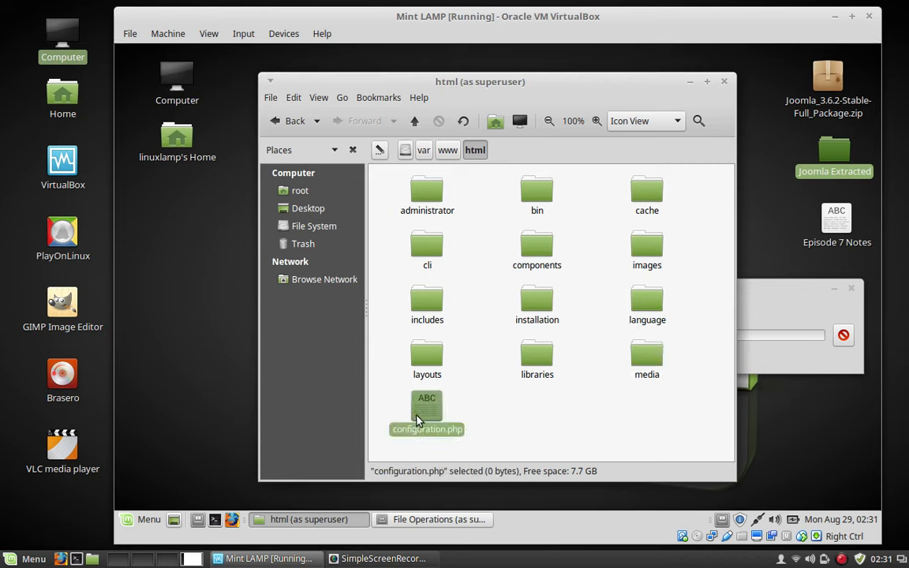
# In configuration.php's Permissions, set Group Access to Read and write and change Others Access.
pyautogui.rightClick(422, 414)
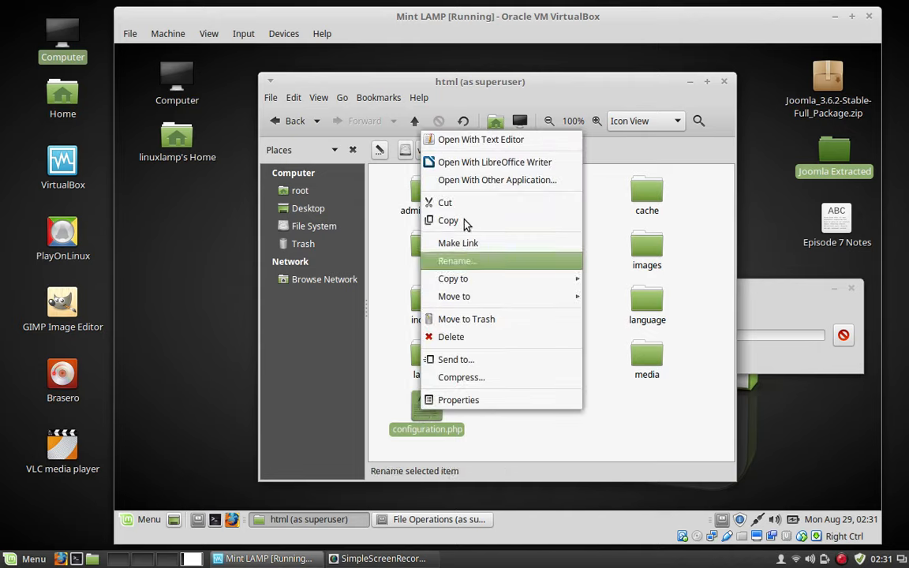
pyautogui.click(464, 400)
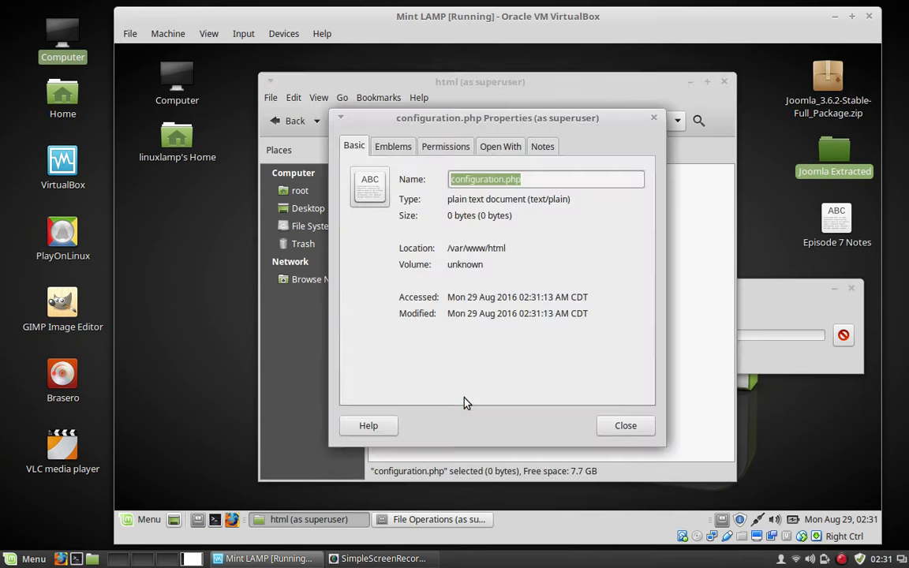
pyautogui.click(446, 148)
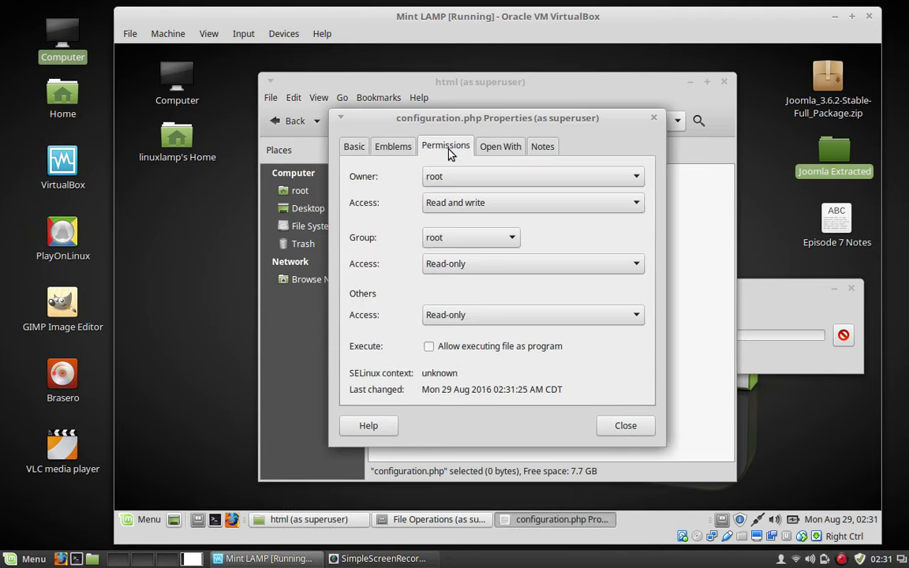
pyautogui.click(631, 266)
pyautogui.click(543, 283)
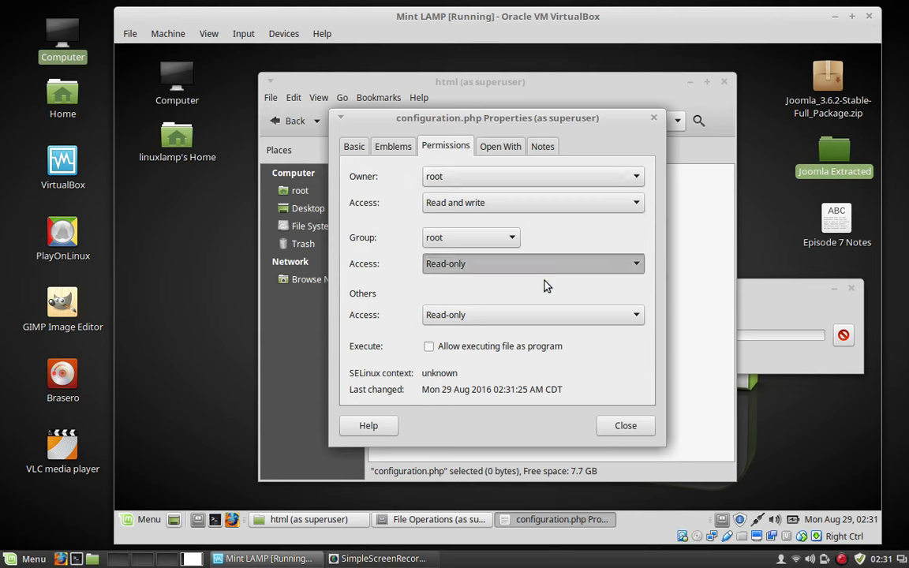
pyautogui.click(636, 315)
pyautogui.click(453, 338)
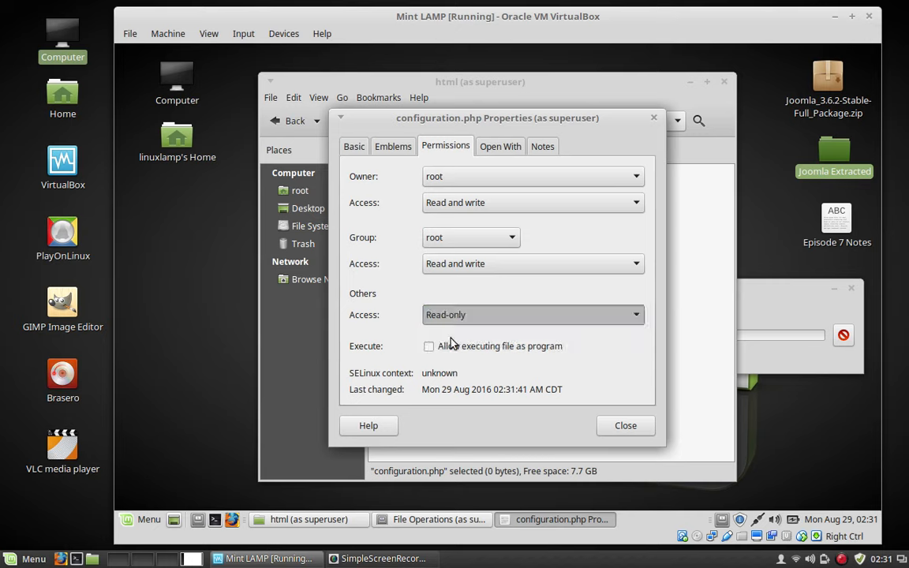
# Close the properties and check the copy until html lists all 23 items.
pyautogui.click(627, 432)
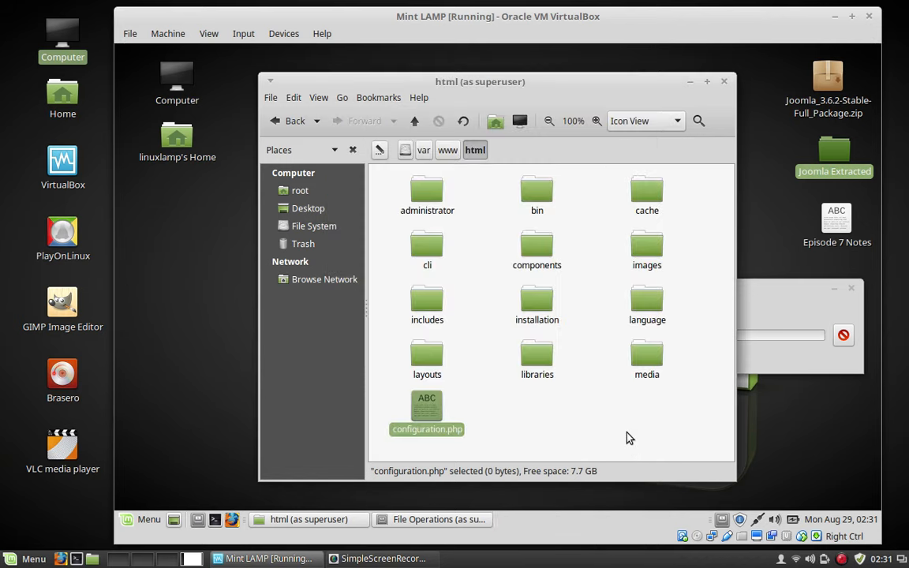
pyautogui.click(772, 293)
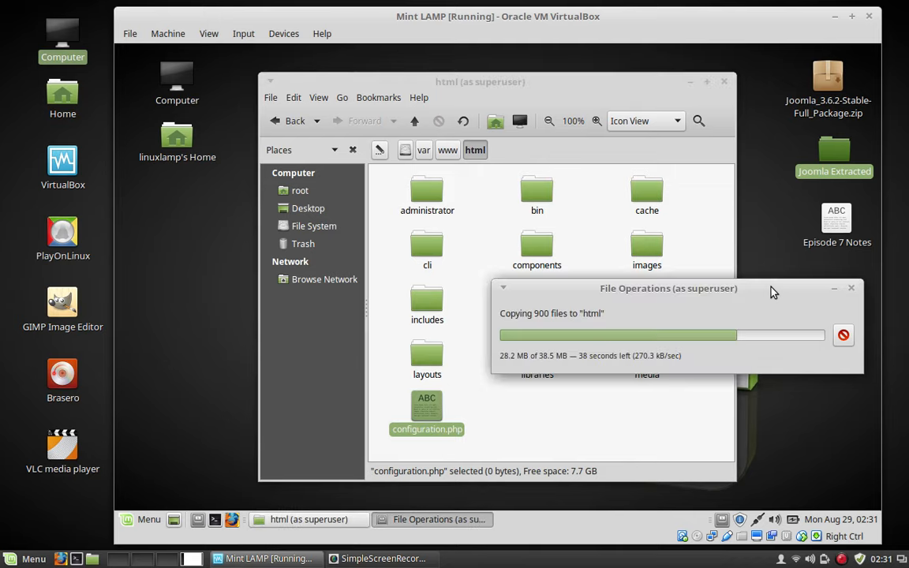
pyautogui.click(556, 87)
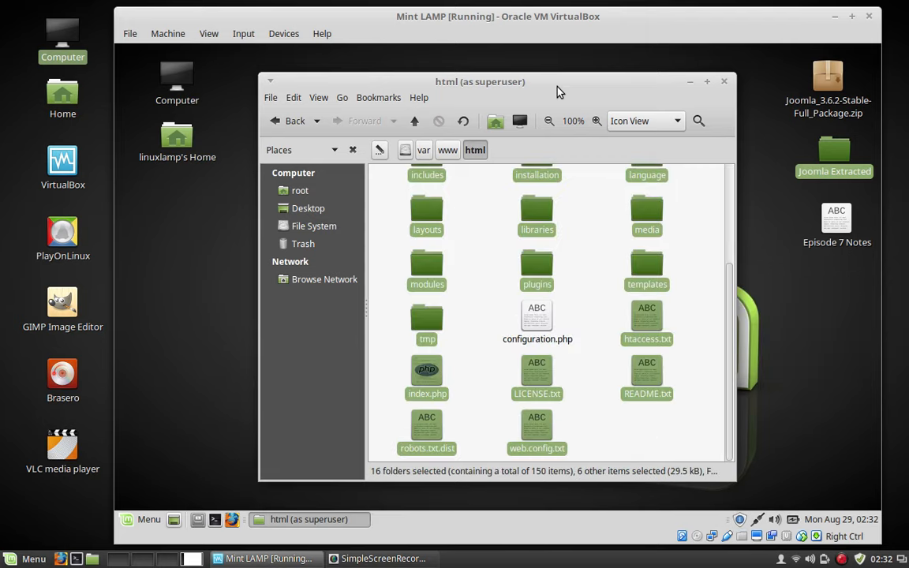
pyautogui.click(616, 434)
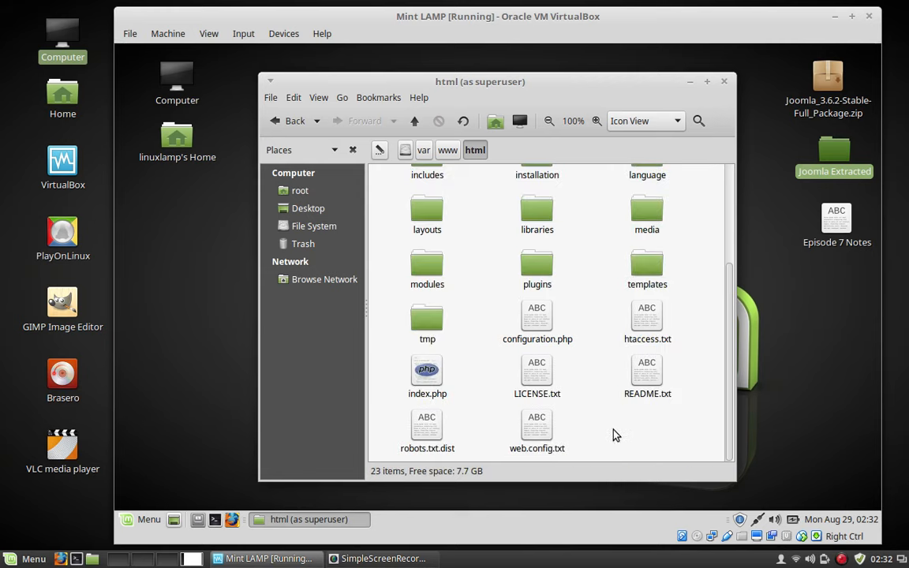
pyautogui.scroll(4, 614, 410)
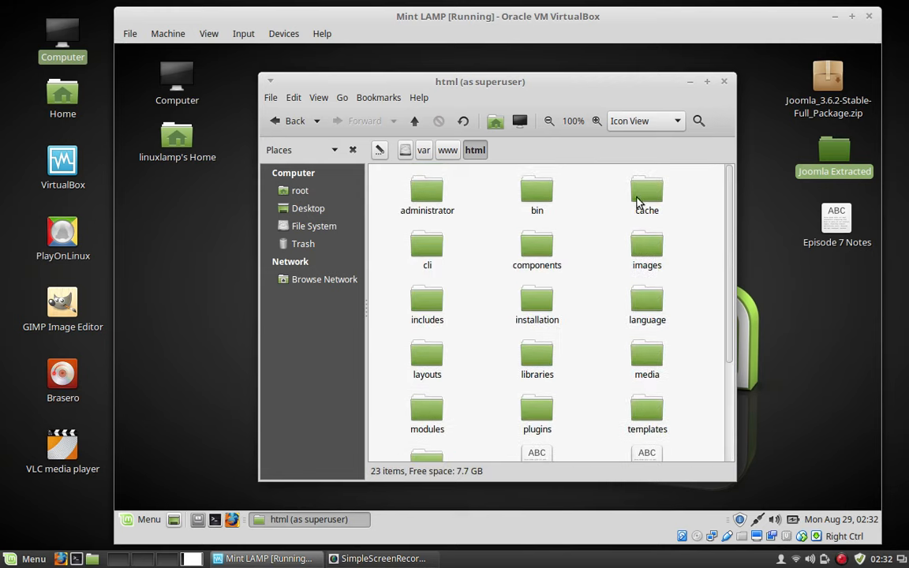
# Give the cache folder's group and others Create and delete files access, applied to enclosed files.
pyautogui.rightClick(641, 202)
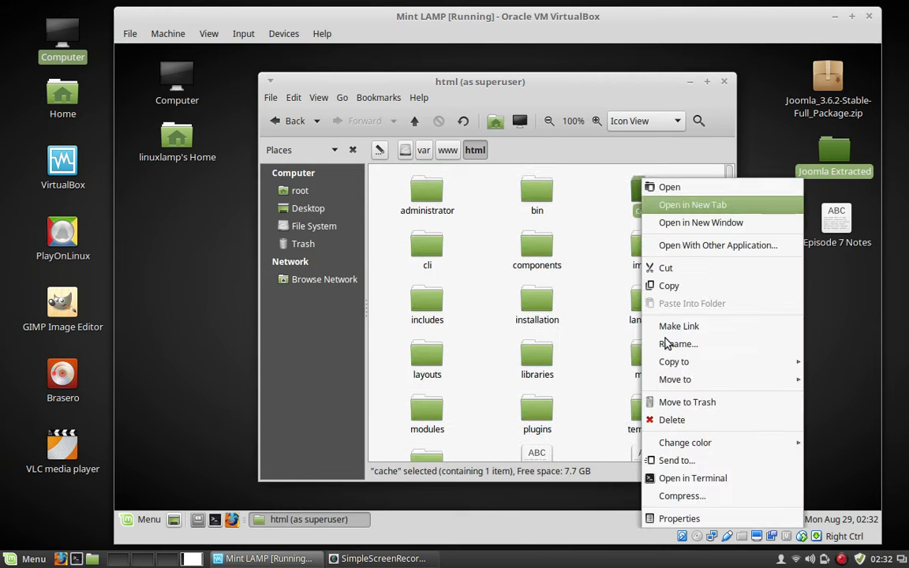
pyautogui.click(691, 520)
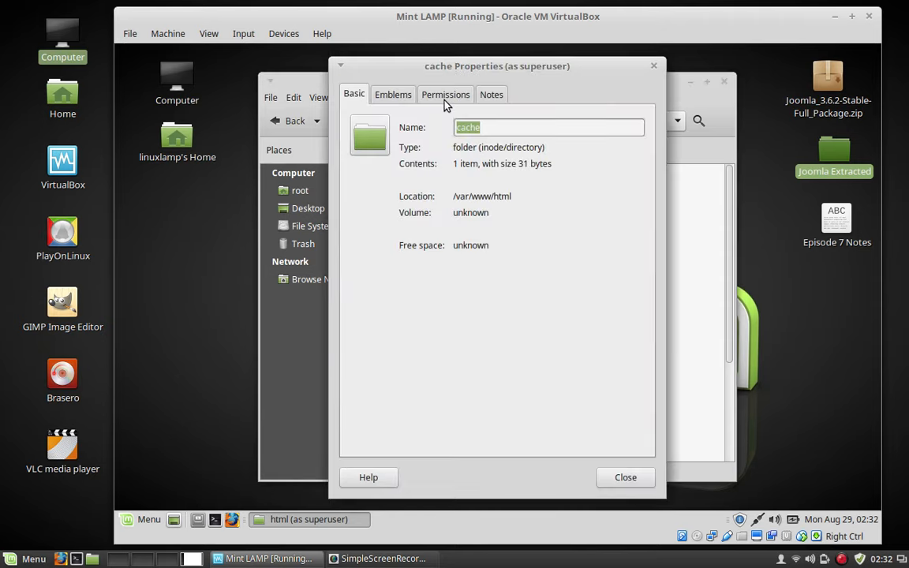
pyautogui.click(444, 99)
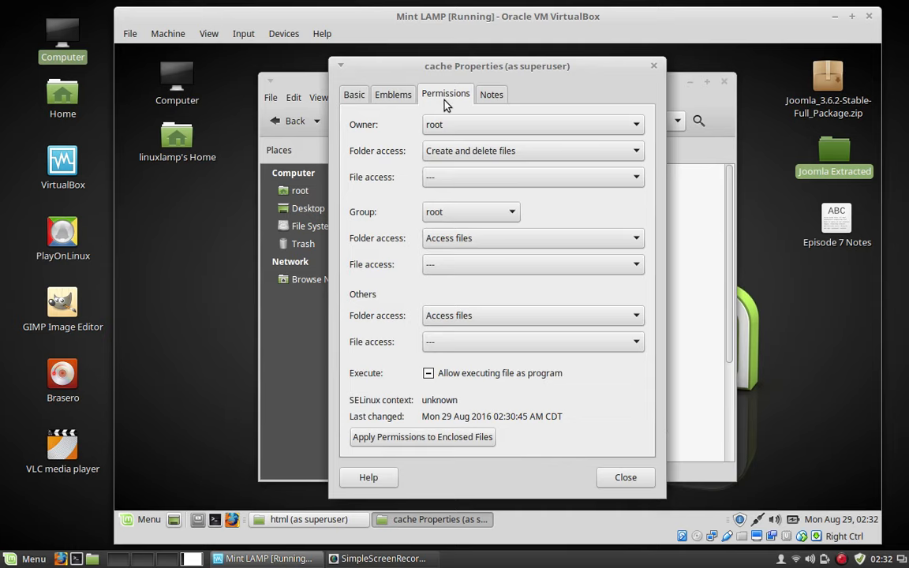
pyautogui.click(635, 239)
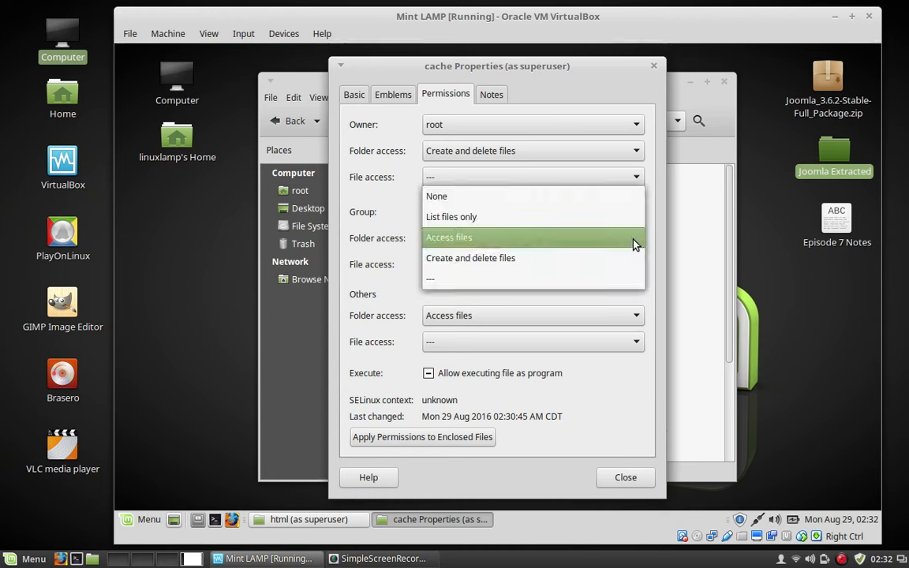
pyautogui.click(482, 263)
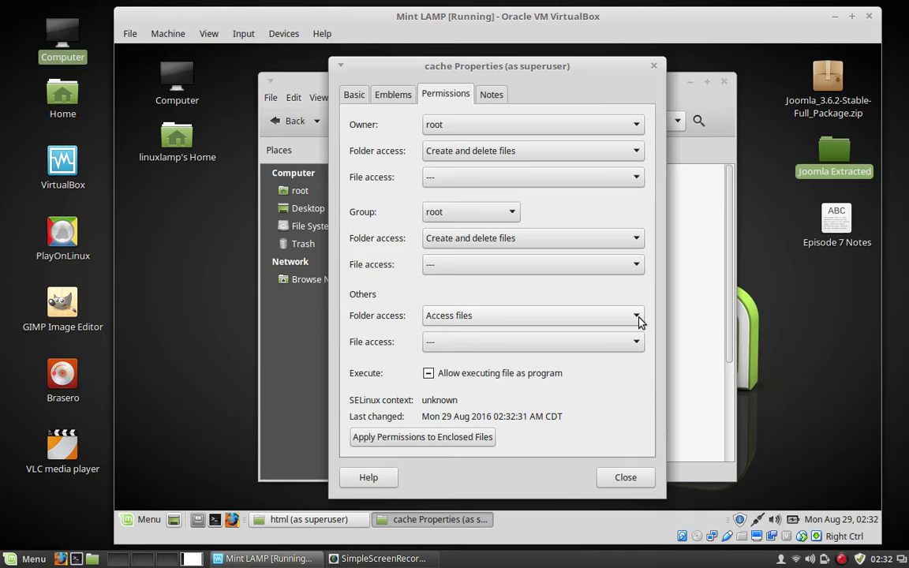
pyautogui.click(639, 319)
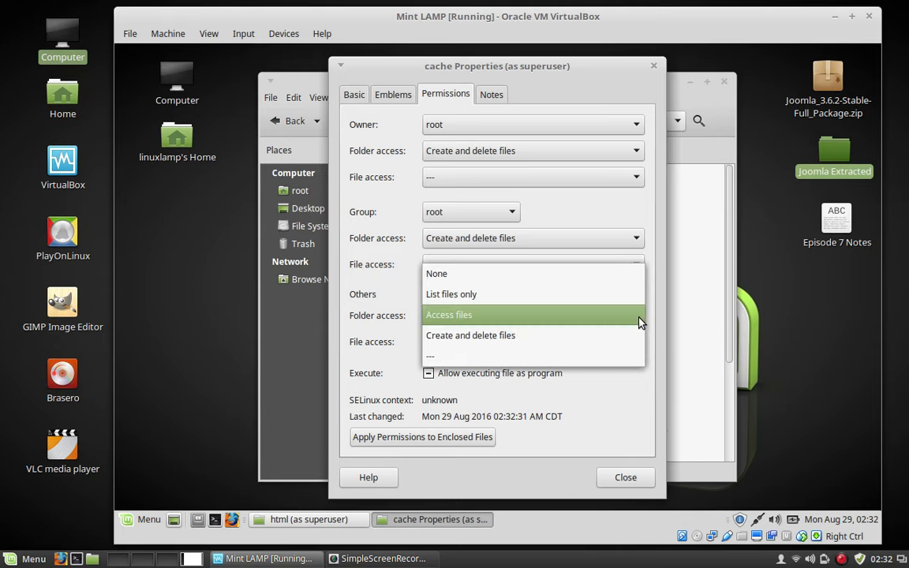
pyautogui.click(475, 344)
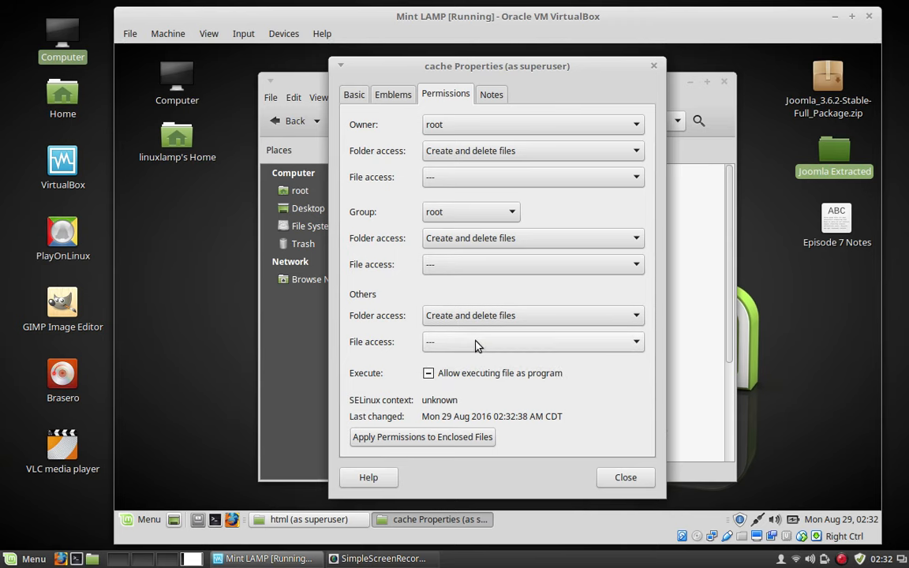
pyautogui.click(410, 439)
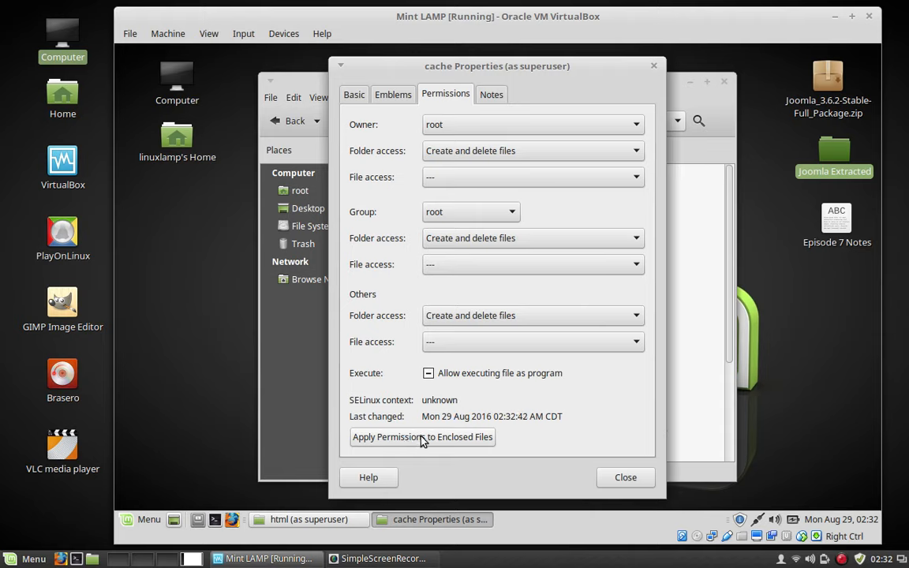
pyautogui.click(424, 441)
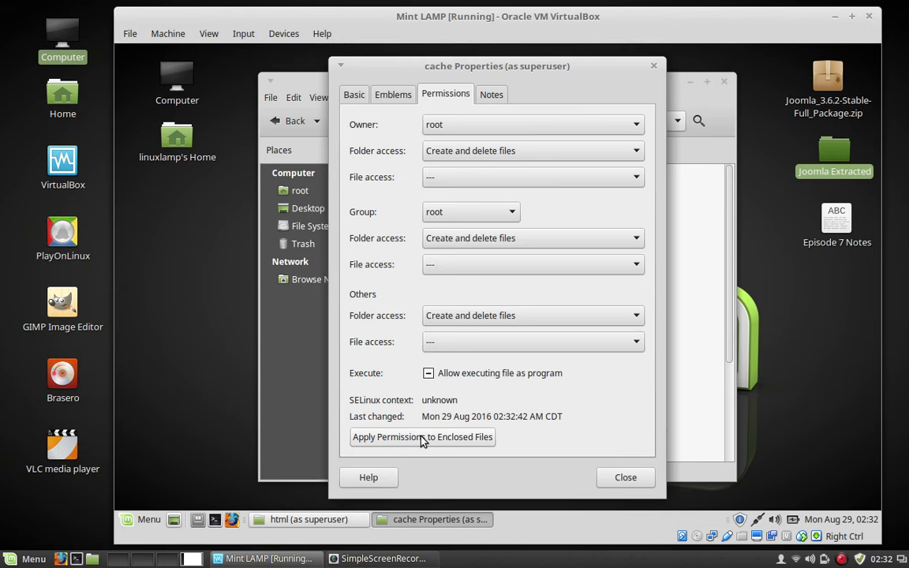
pyautogui.click(624, 477)
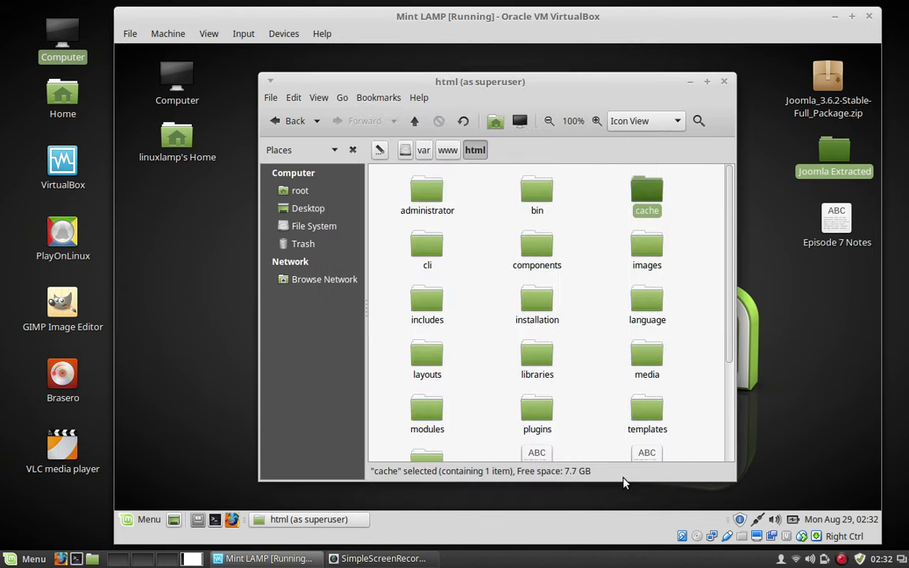
# Give administrator/cache group and others Create and delete files access, applied to enclosed files.
pyautogui.doubleClick(428, 199)
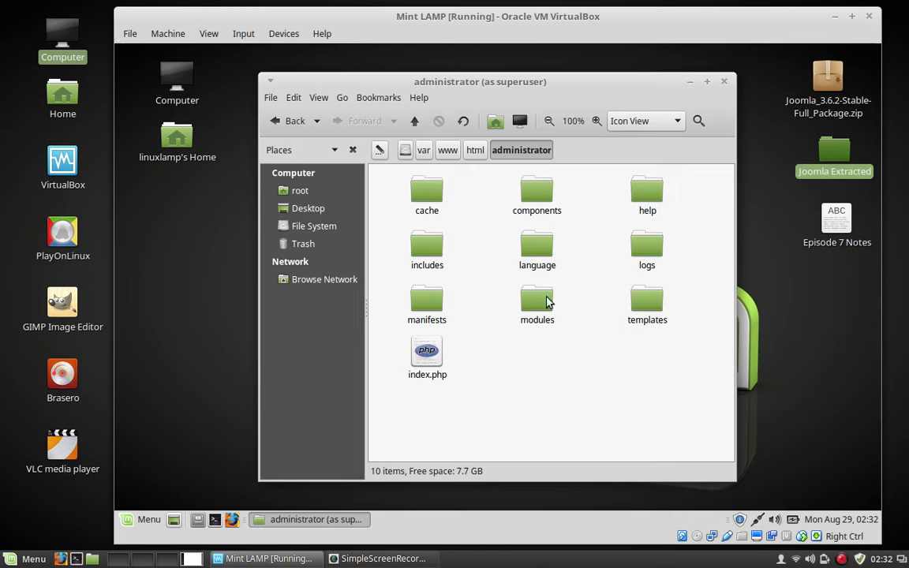
pyautogui.rightClick(430, 182)
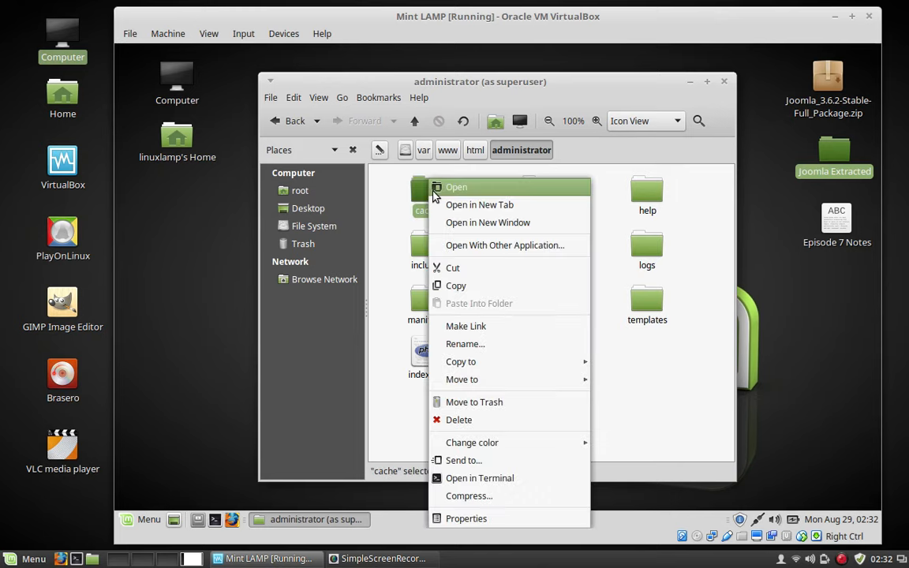
pyautogui.click(469, 519)
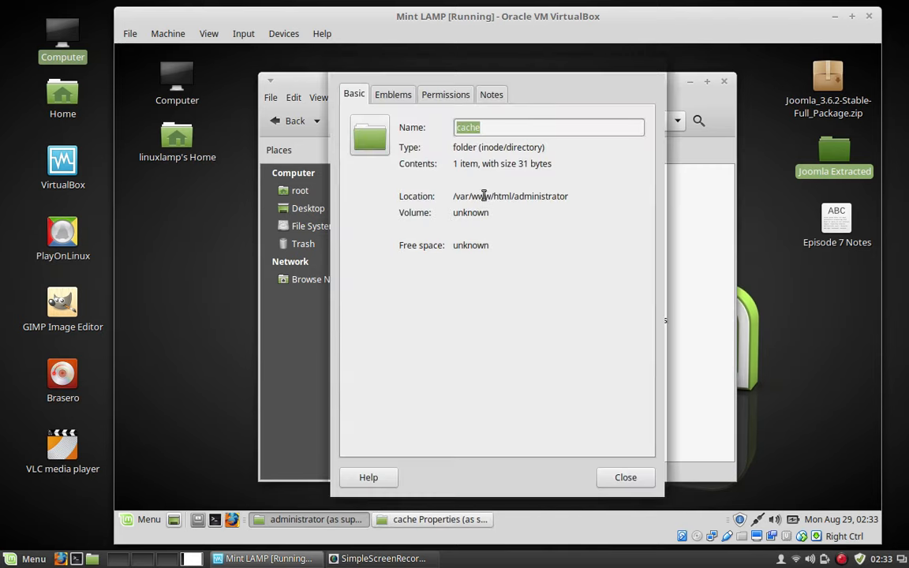
pyautogui.click(432, 98)
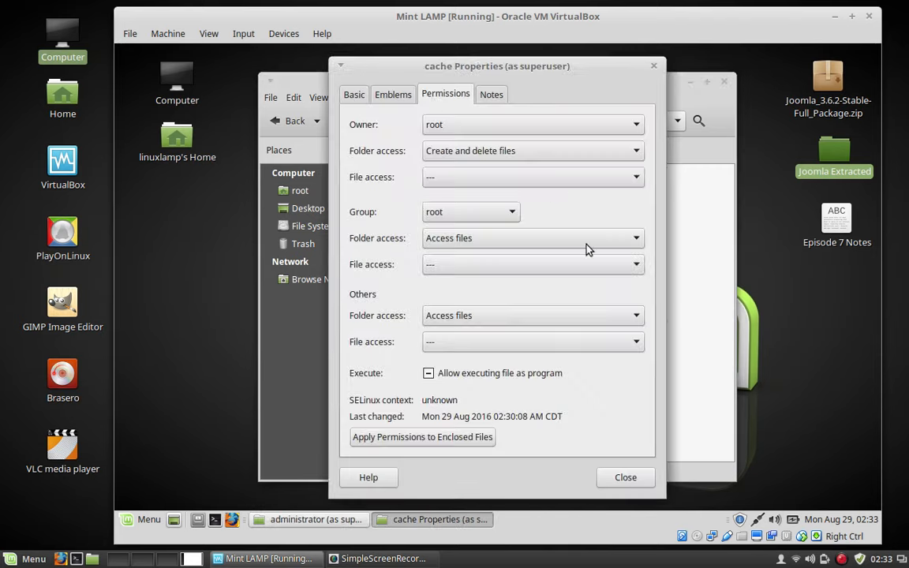
pyautogui.click(636, 242)
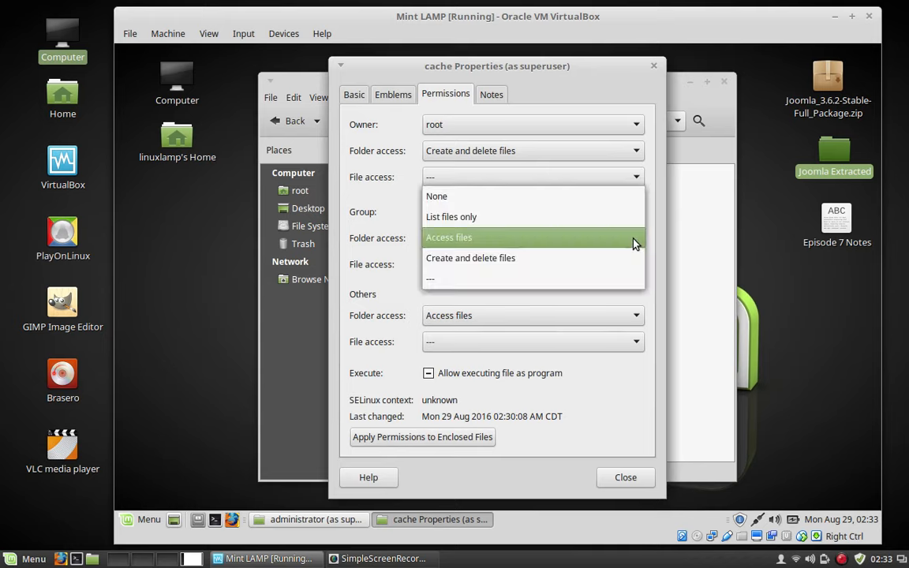
pyautogui.click(510, 264)
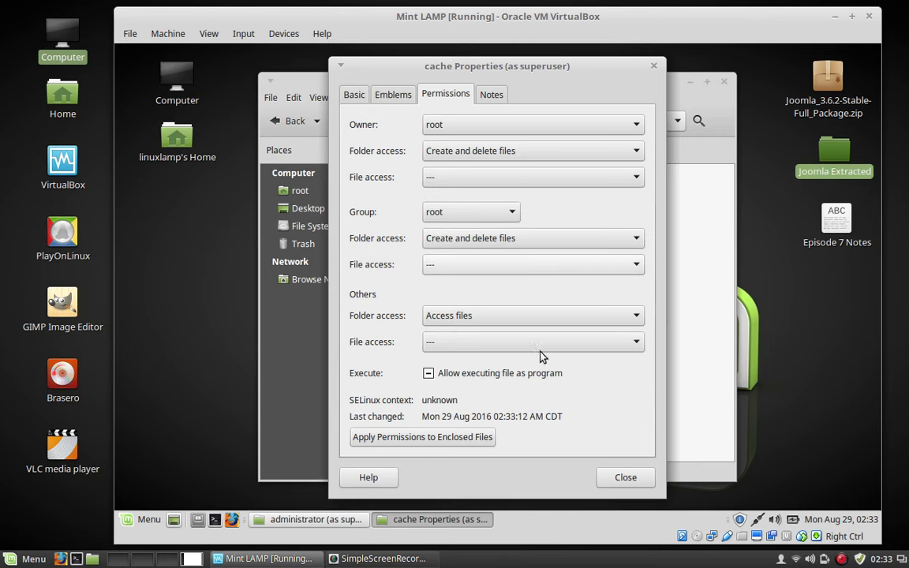
pyautogui.click(636, 318)
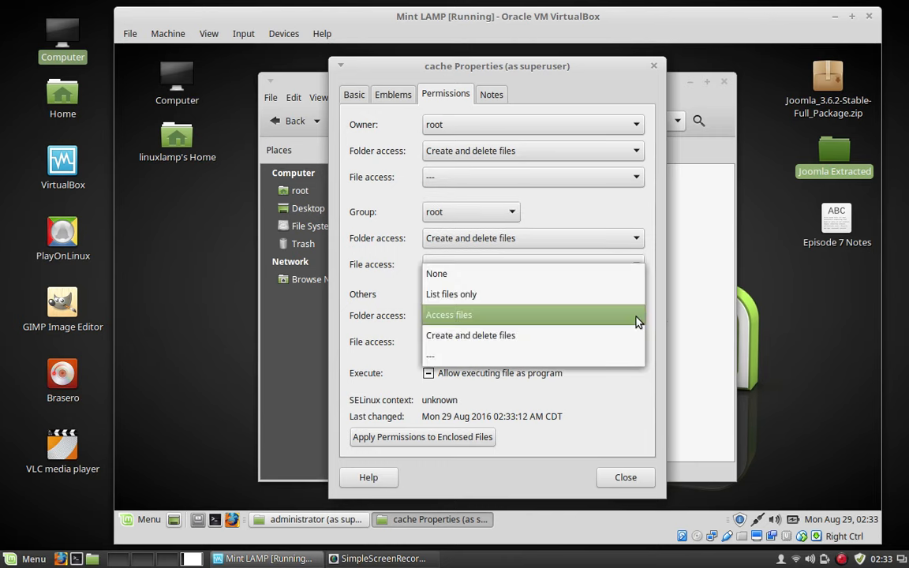
pyautogui.click(497, 338)
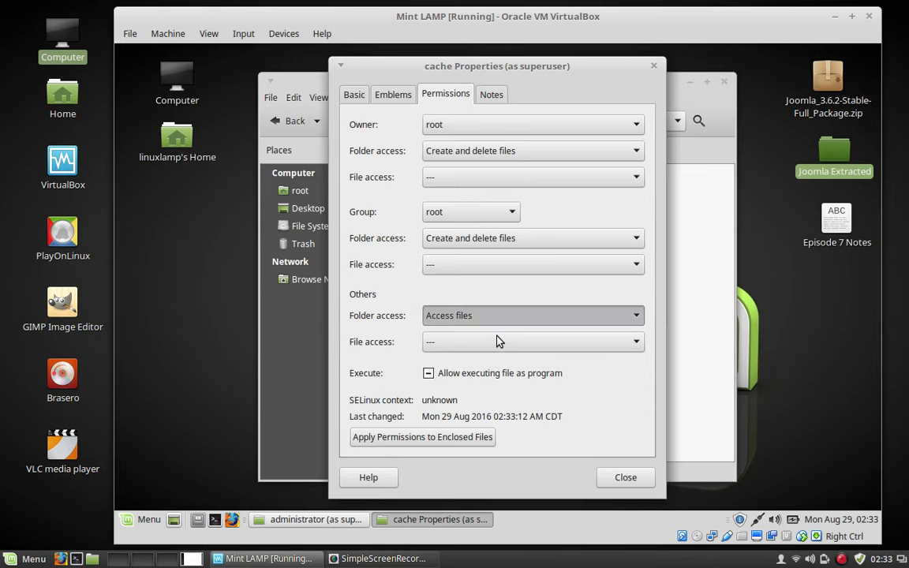
pyautogui.click(450, 436)
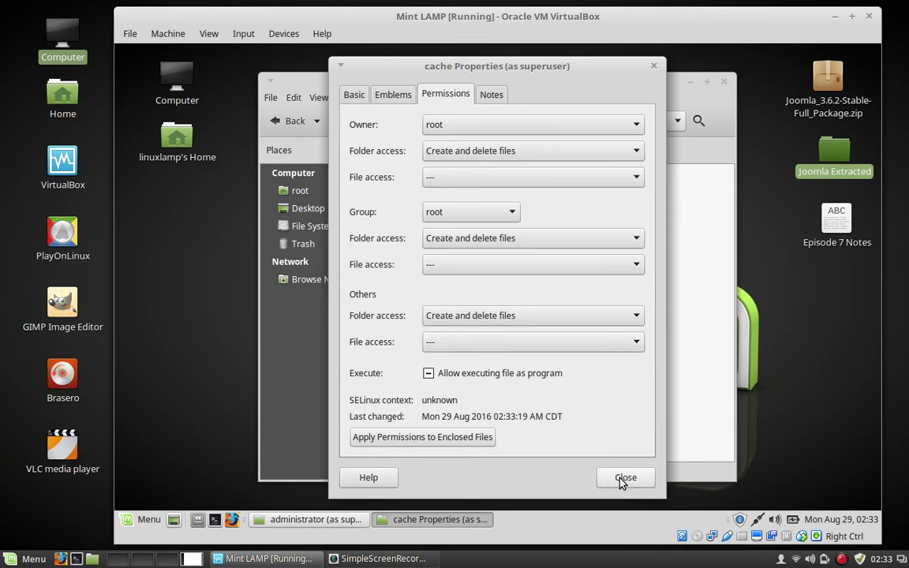
pyautogui.click(624, 478)
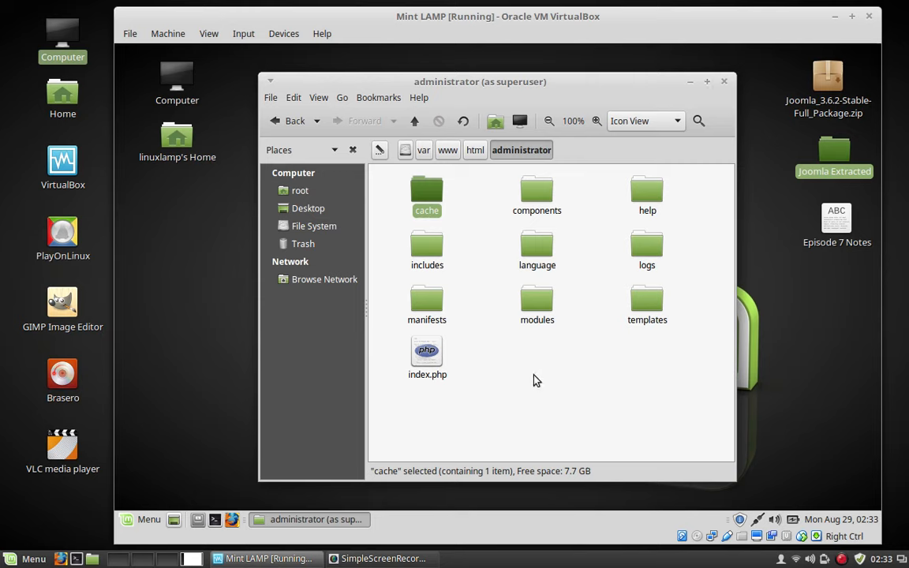
# Return to the html folder and switch to another workspace.
pyautogui.click(476, 150)
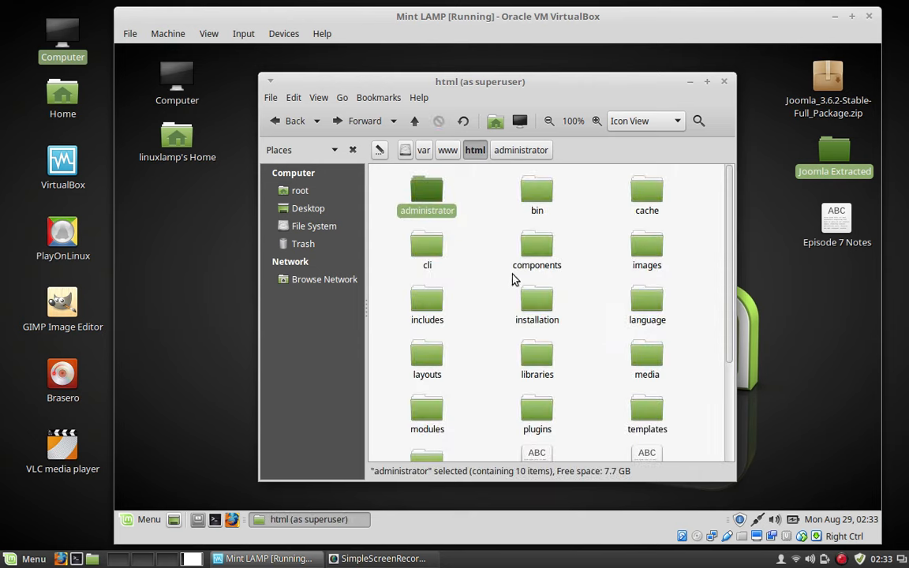
pyautogui.scroll(-1, 595, 356)
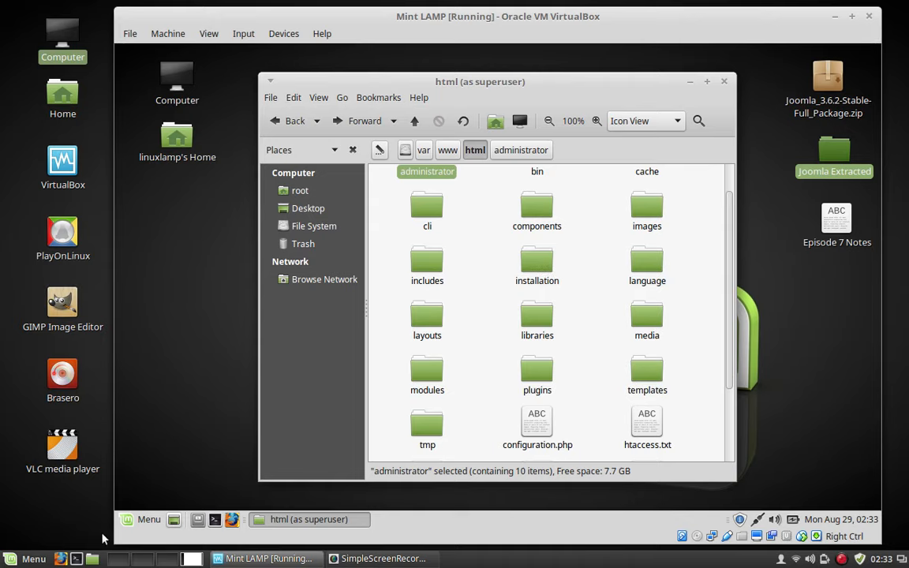
pyautogui.click(117, 558)
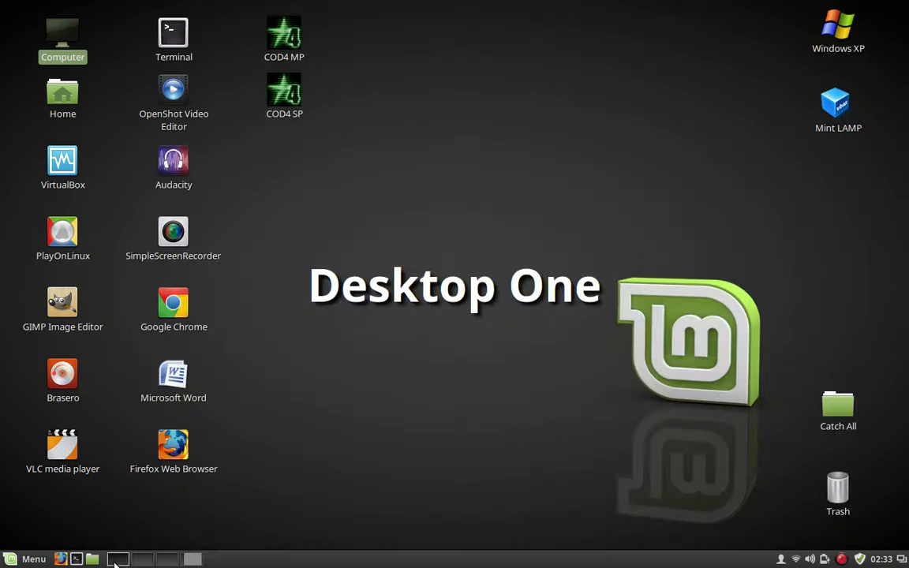
# Launch Firefox and load 192.168.1.90, which shows an Unable to connect page.
pyautogui.click(60, 558)
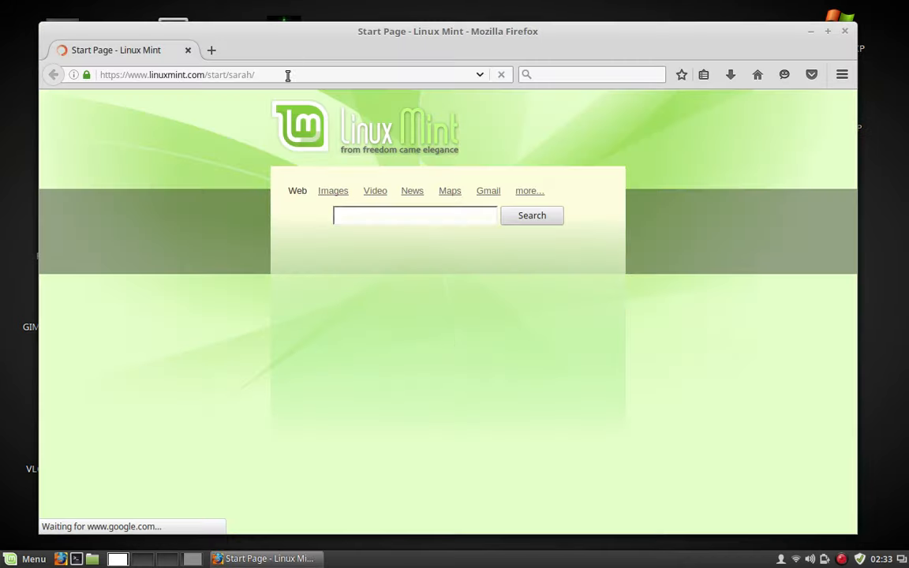
pyautogui.click(289, 73)
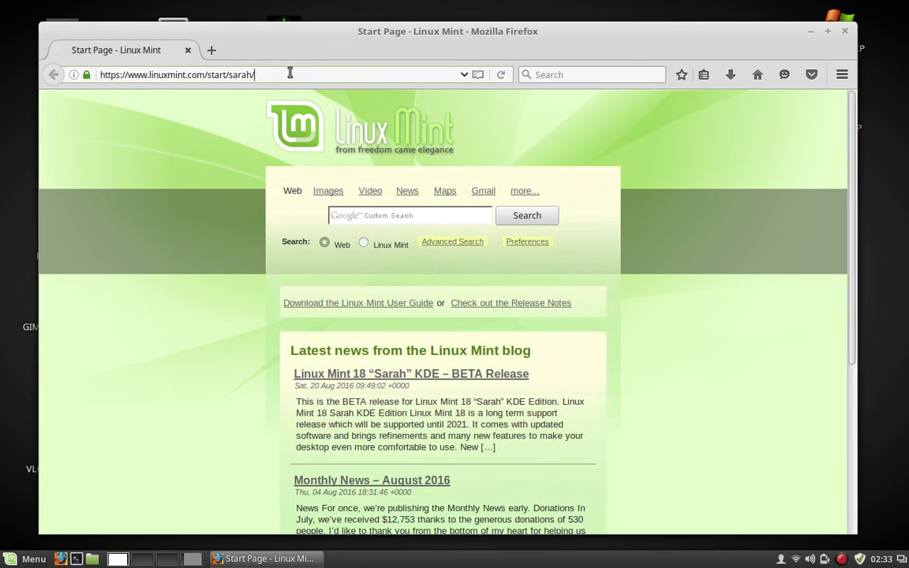
pyautogui.press('BackSpace')
pyautogui.press('BackSpace')
pyautogui.press('BackSpace')
pyautogui.press('BackSpace')
pyautogui.press('BackSpace')
pyautogui.press('BackSpace')
pyautogui.press('BackSpace')
pyautogui.press('BackSpace')
pyautogui.press('BackSpace')
pyautogui.press('BackSpace')
pyautogui.press('BackSpace')
pyautogui.press('BackSpace')
pyautogui.press('BackSpace')
pyautogui.press('BackSpace')
pyautogui.press('BackSpace')
pyautogui.press('BackSpace')
pyautogui.press('BackSpace')
pyautogui.press('BackSpace')
pyautogui.press('BackSpace')
pyautogui.press('BackSpace')
pyautogui.press('BackSpace')
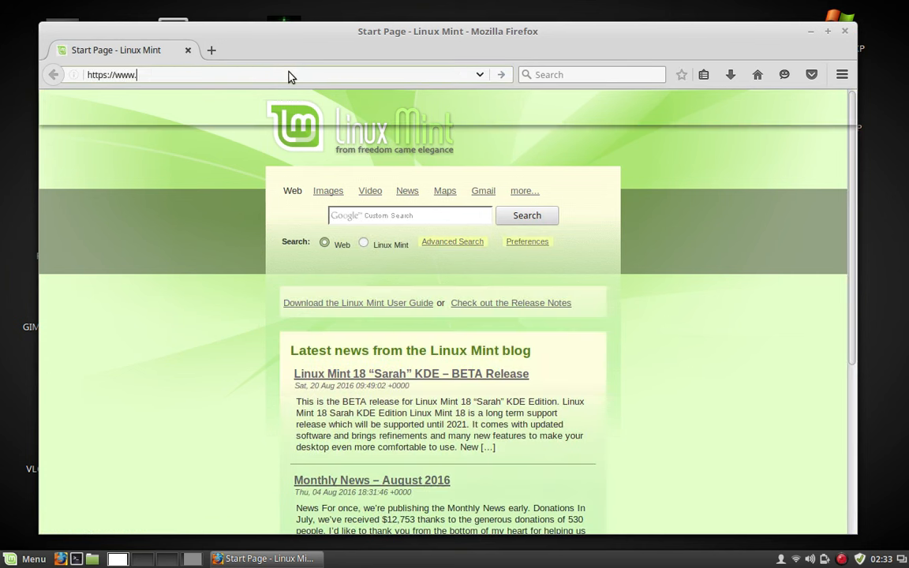
pyautogui.press('BackSpace')
pyautogui.press('BackSpace')
pyautogui.press('BackSpace')
pyautogui.press('BackSpace')
pyautogui.press('BackSpace')
pyautogui.press('BackSpace')
pyautogui.press('BackSpace')
pyautogui.press('BackSpace')
pyautogui.press('BackSpace')
pyautogui.press('BackSpace')
pyautogui.press('BackSpace')
pyautogui.press('BackSpace')
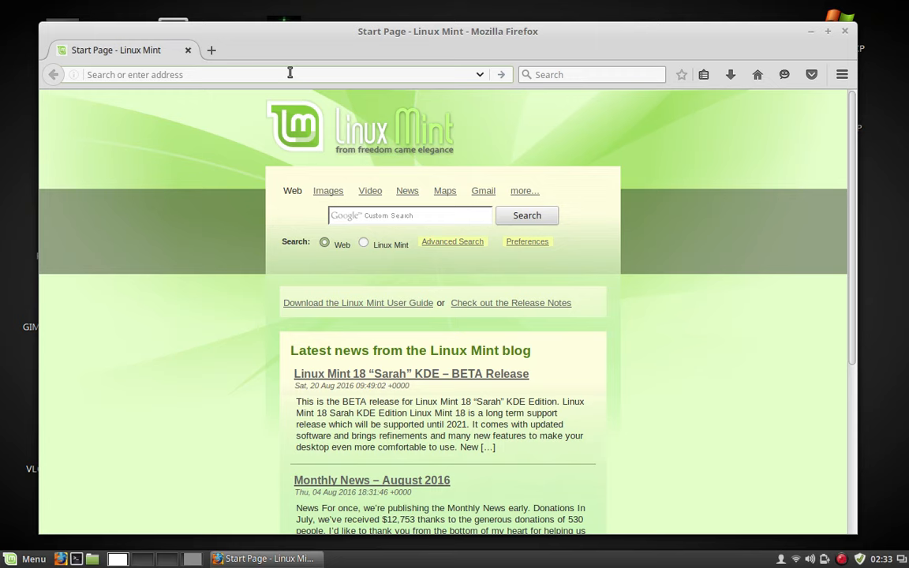
pyautogui.write('192')
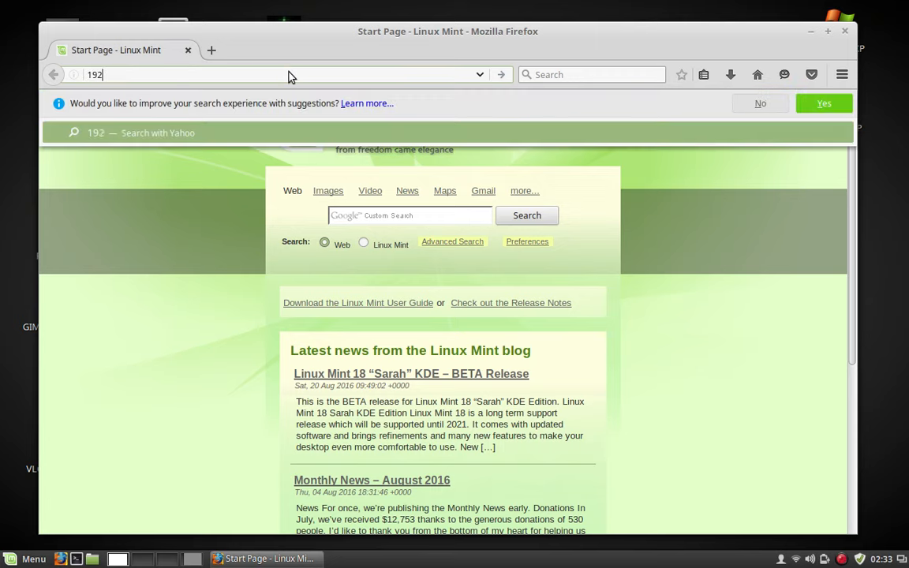
pyautogui.write('.168.')
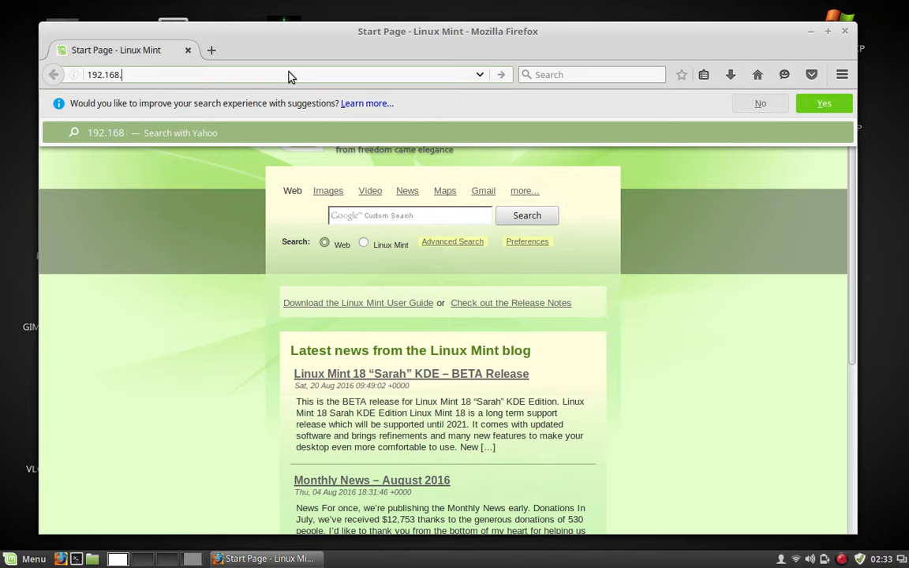
pyautogui.write('1.90')
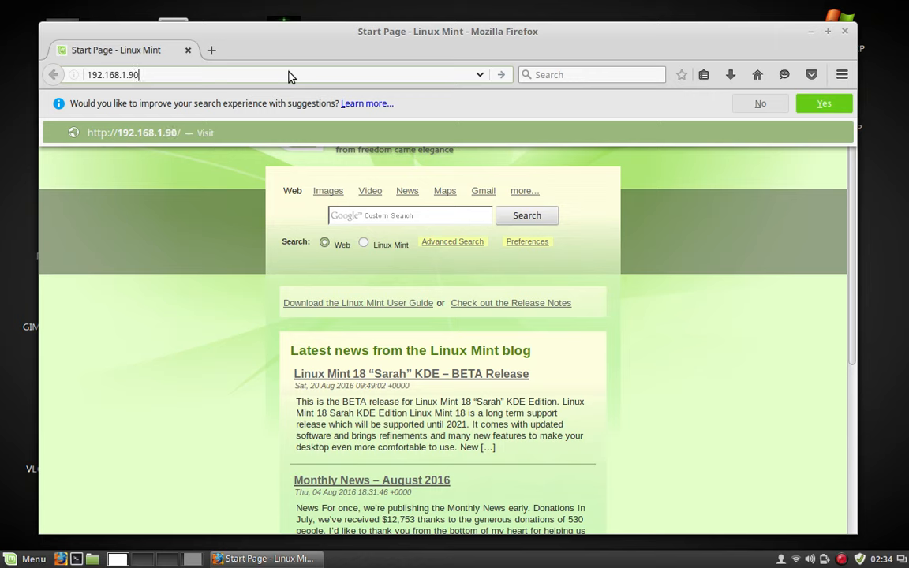
pyautogui.press('Return')
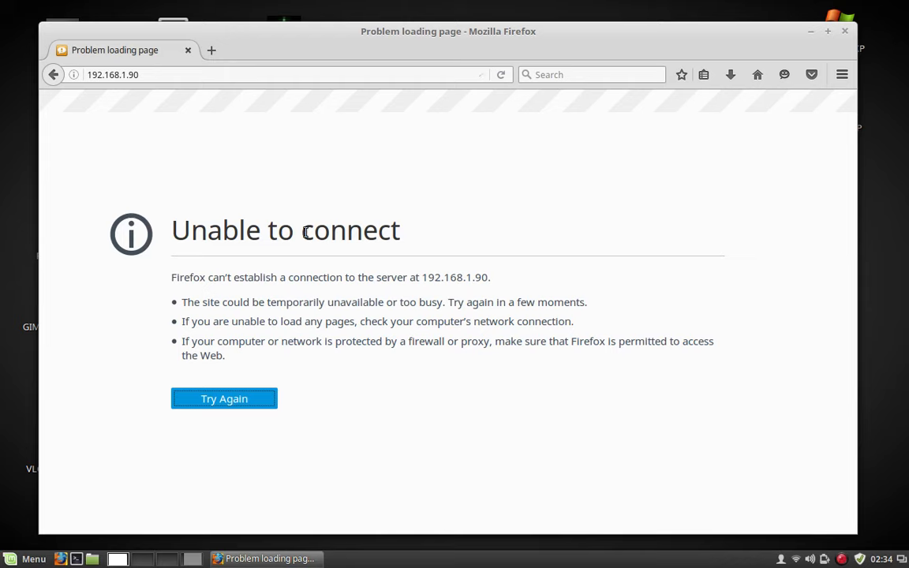
pyautogui.moveTo(240, 564)
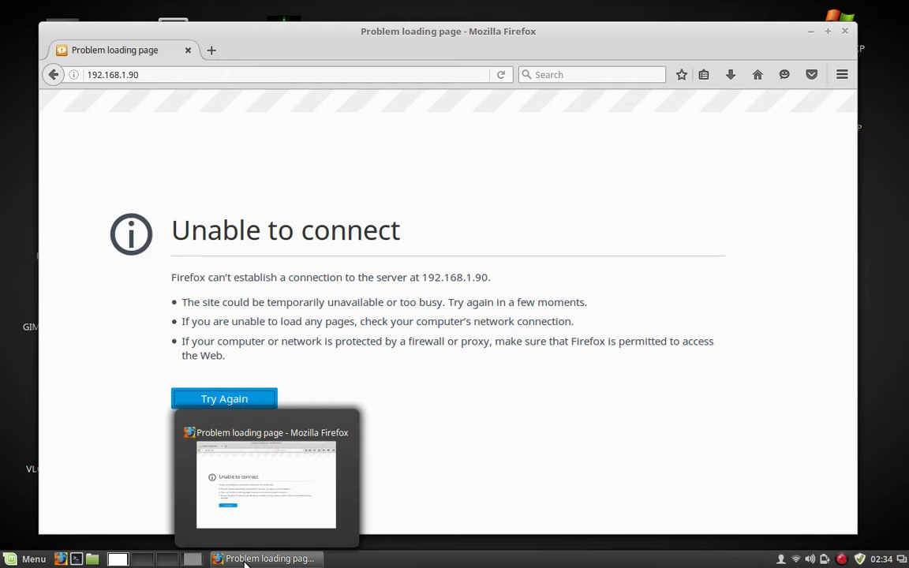
# Look up the guest's Connection Information, note its IPv4 address 192.168.1.73, and close it.
pyautogui.click(195, 561)
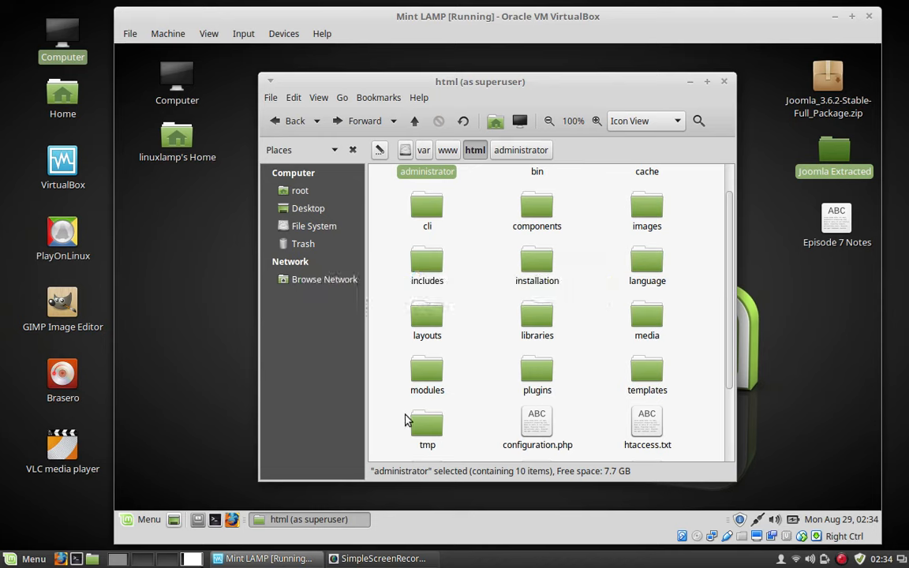
pyautogui.click(758, 521)
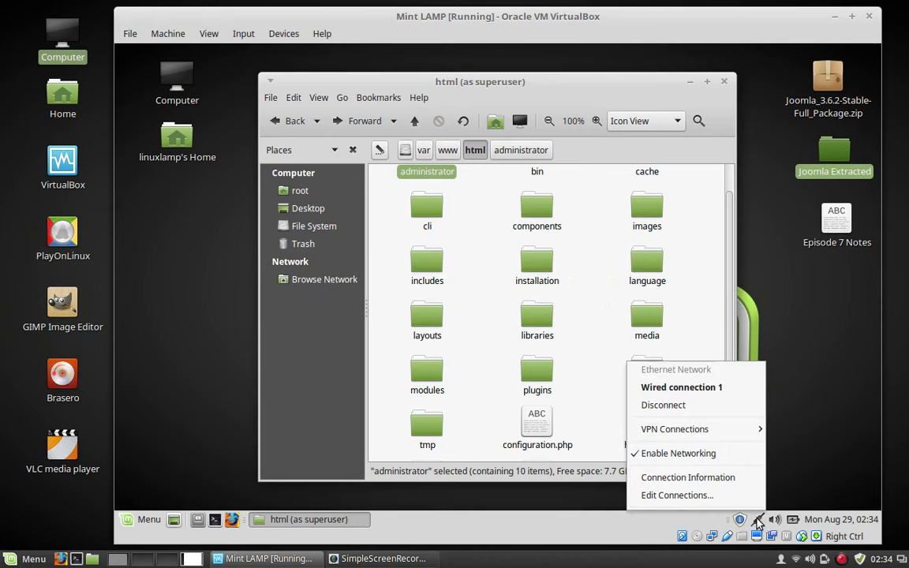
pyautogui.click(703, 477)
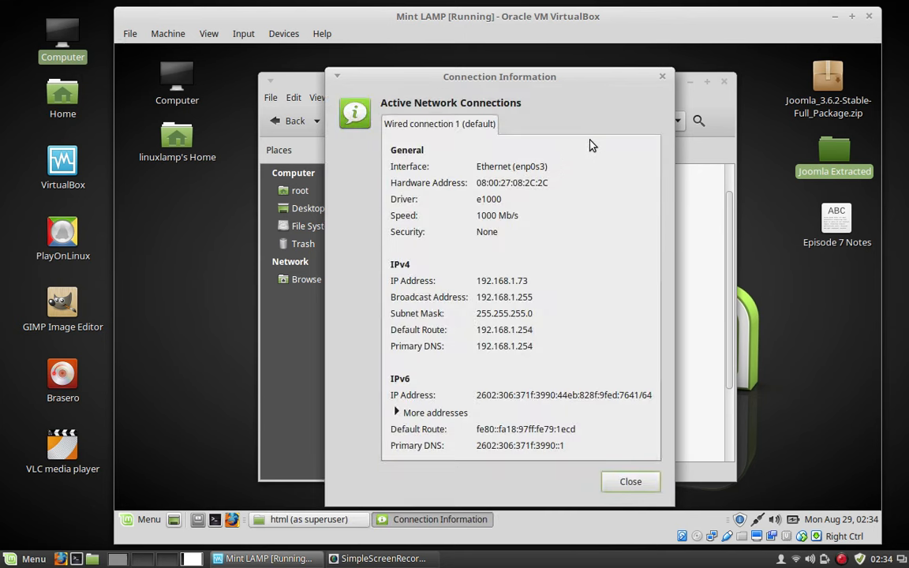
pyautogui.click(663, 78)
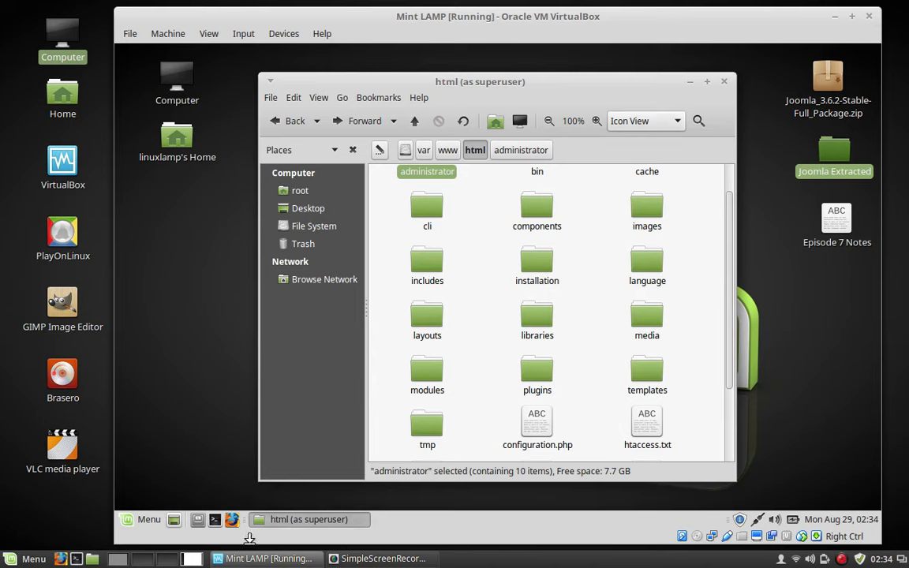
pyautogui.click(89, 513)
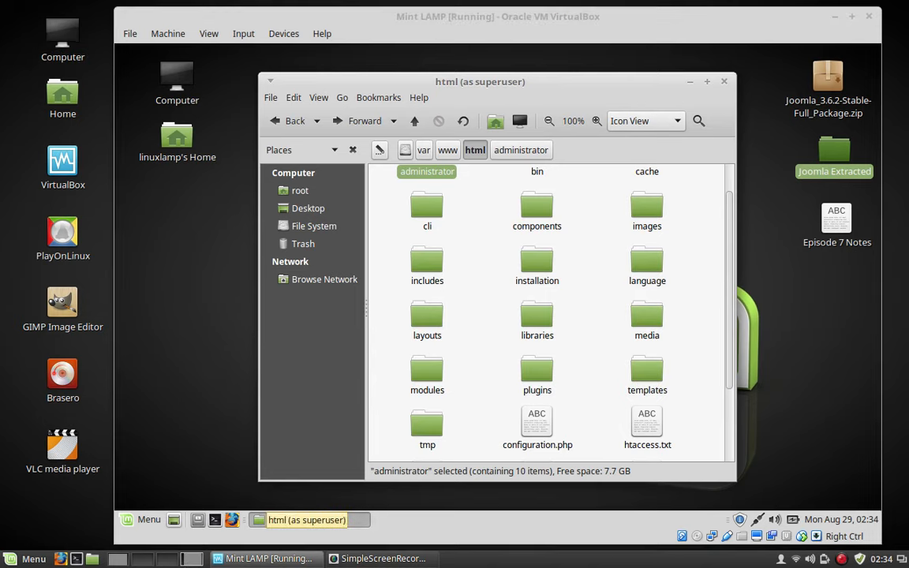
# Point Firefox at 192.168.1.73 instead of the .90 address to load the Joomla installer.
pyautogui.click(117, 559)
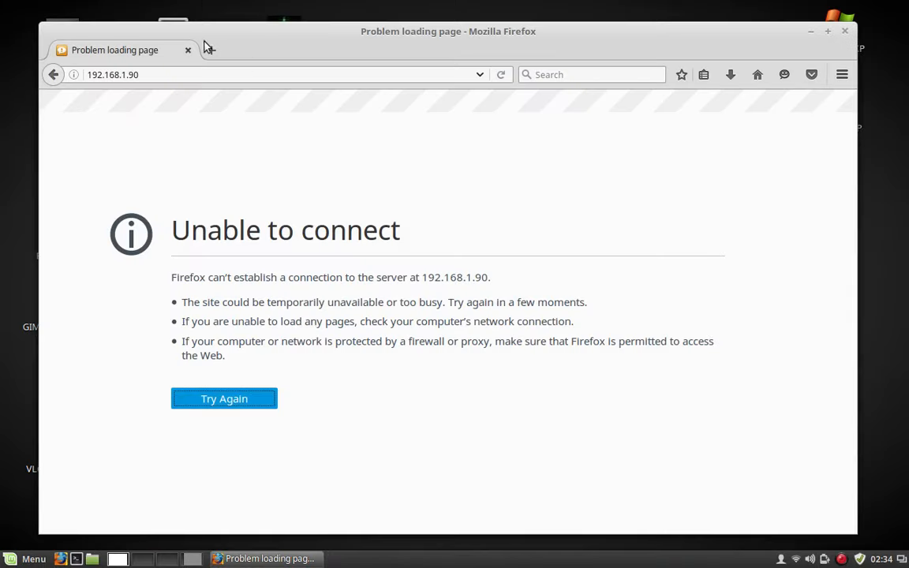
pyautogui.click(188, 74)
pyautogui.press('BackSpace')
pyautogui.press('BackSpace')
pyautogui.write('73')
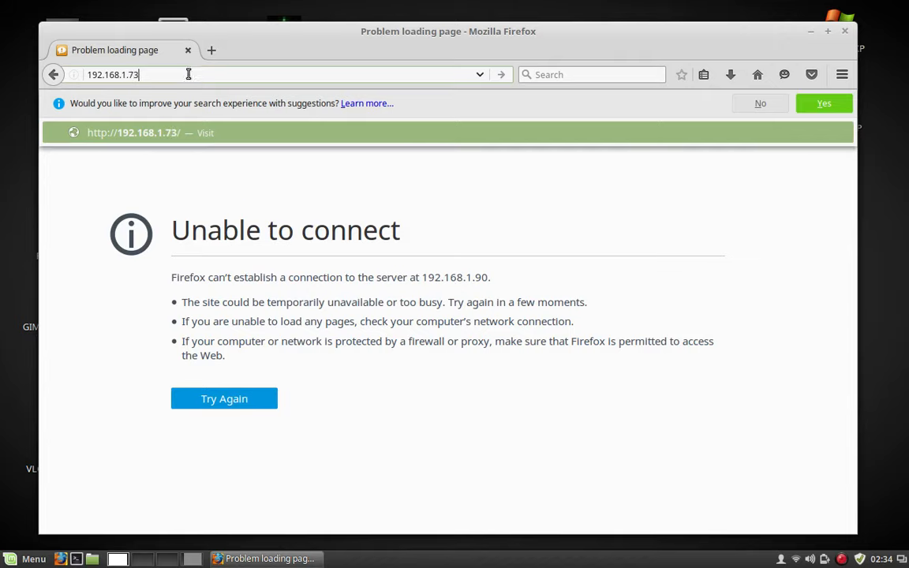
pyautogui.press('Return')
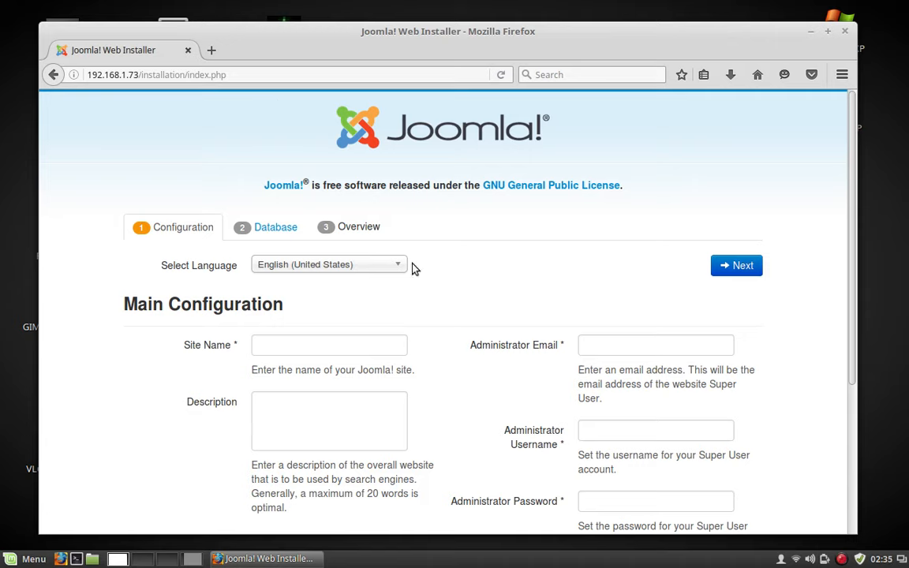
# Enter site name 'Joomla Testsite' and the administrator e-mail address.
pyautogui.click(333, 343)
pyautogui.write('Joomla ')
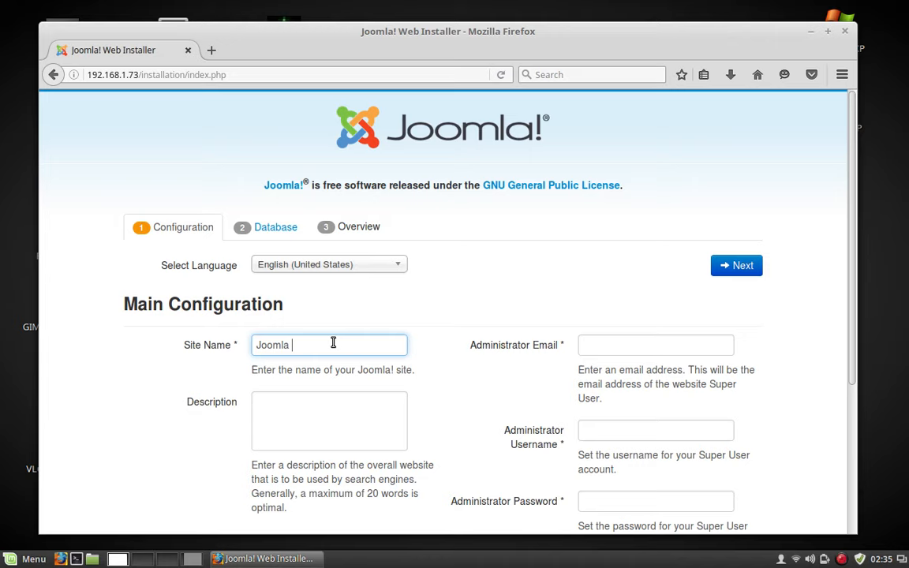
pyautogui.write('Testsite')
pyautogui.click(642, 345)
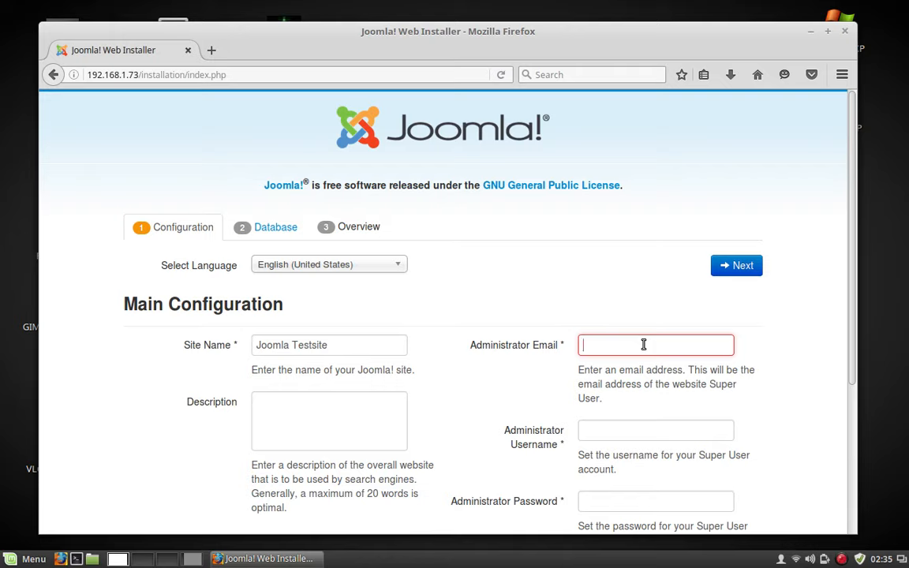
pyautogui.write('example@email.com')
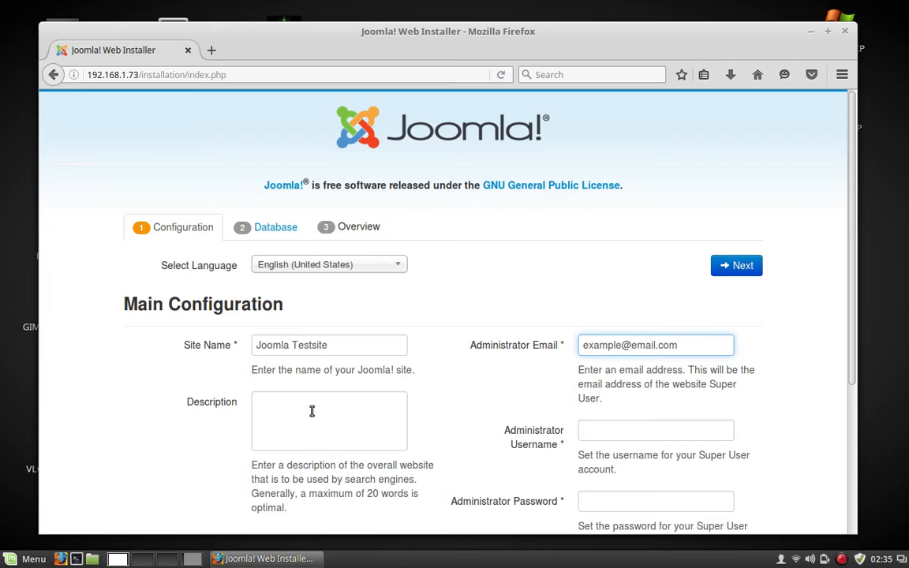
pyautogui.scroll(-1, 511, 414)
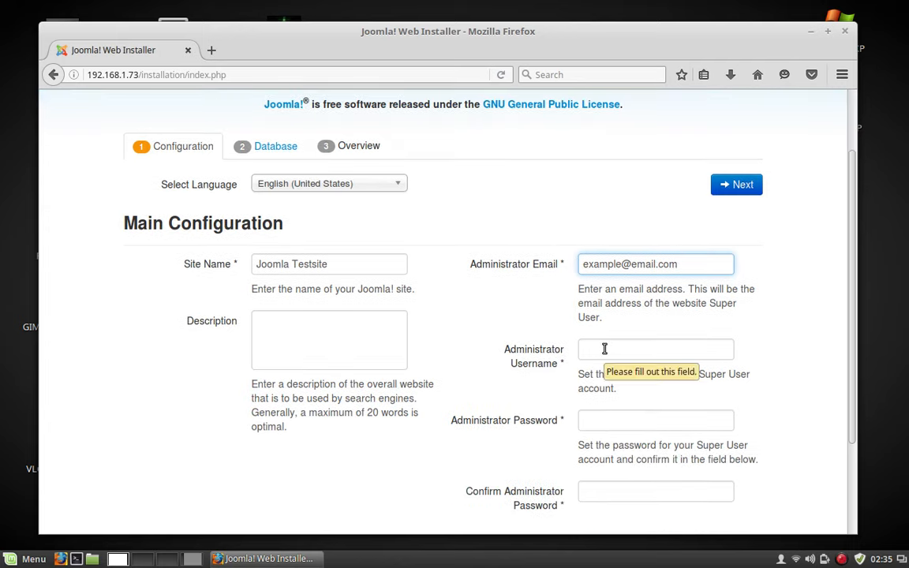
# Fill in the administrator username, then type the admin password and confirm it.
pyautogui.click(604, 348)
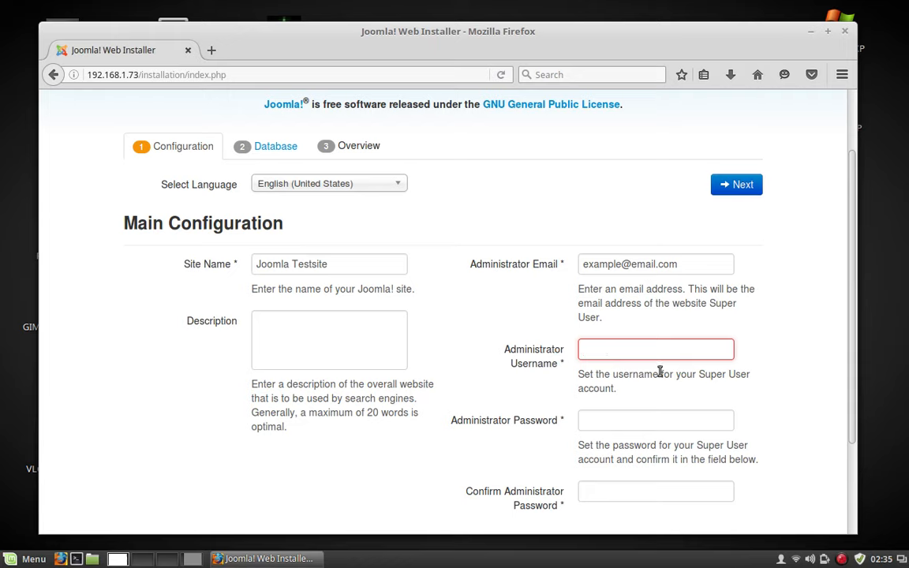
pyautogui.write('admin')
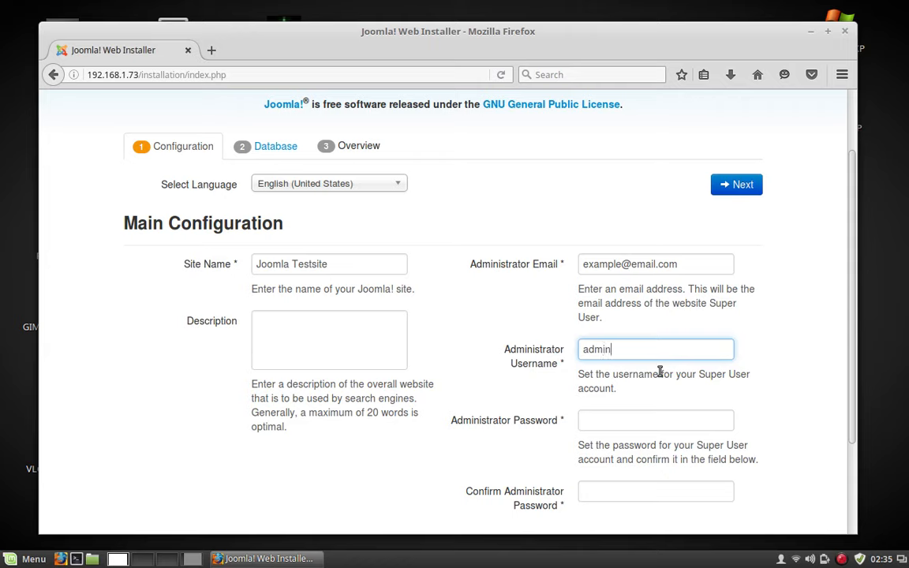
pyautogui.write('joomla')
pyautogui.click(618, 413)
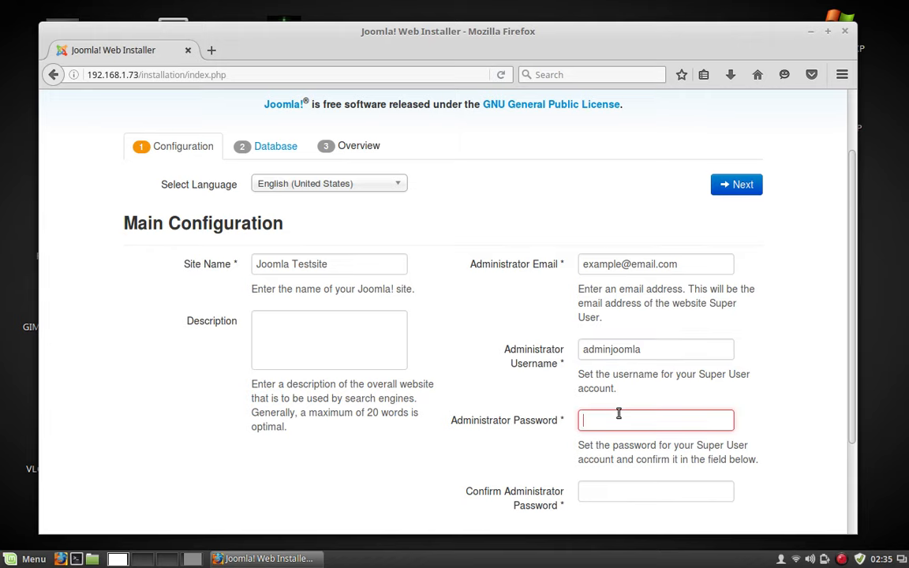
pyautogui.write('*******')
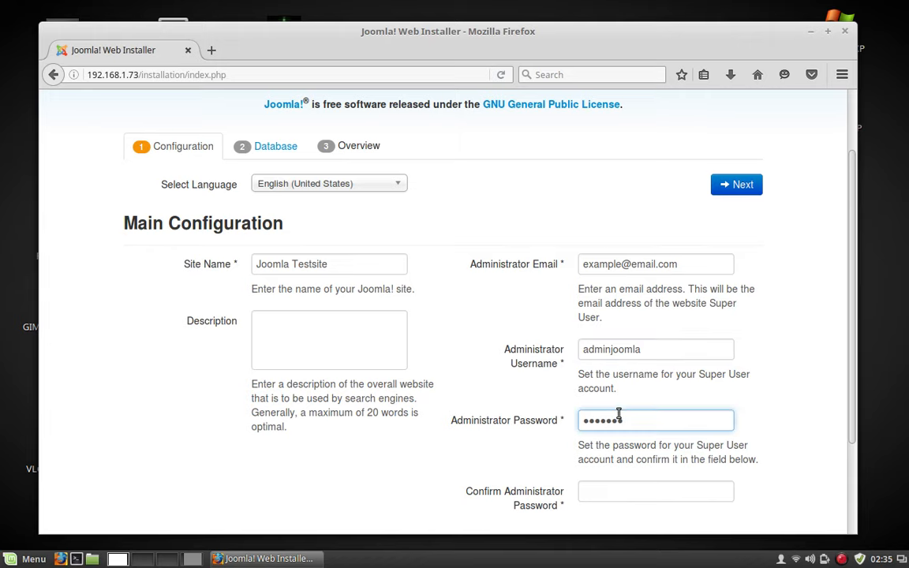
pyautogui.scroll(-3, 645, 429)
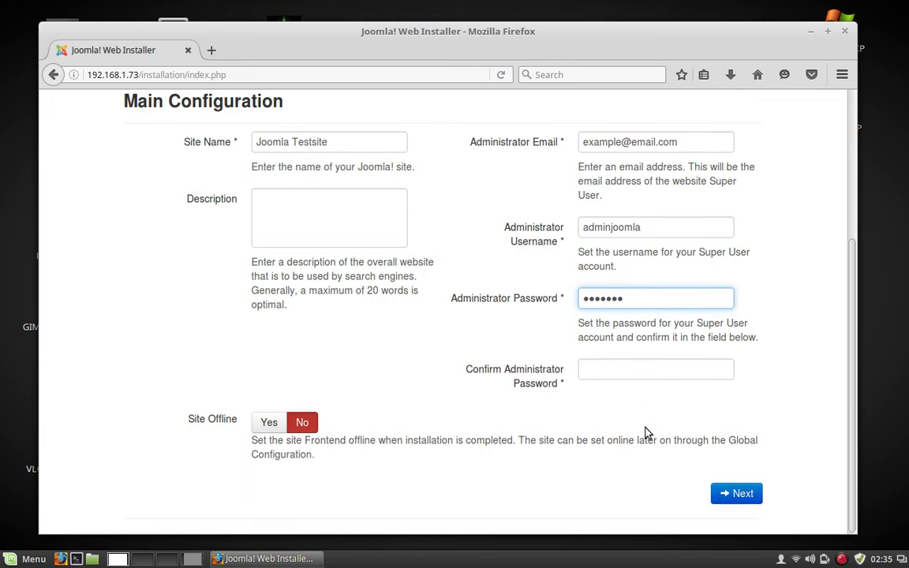
pyautogui.click(618, 373)
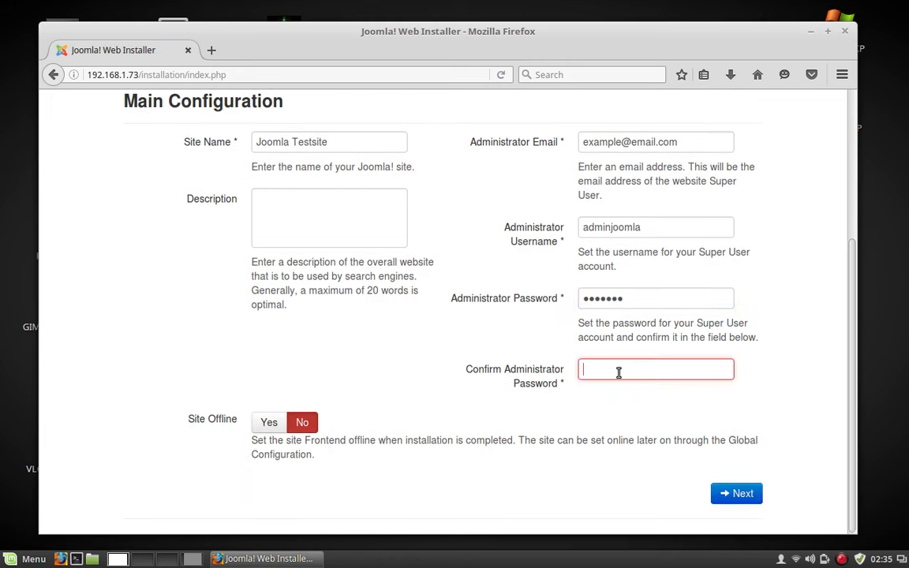
pyautogui.write('•••••••')
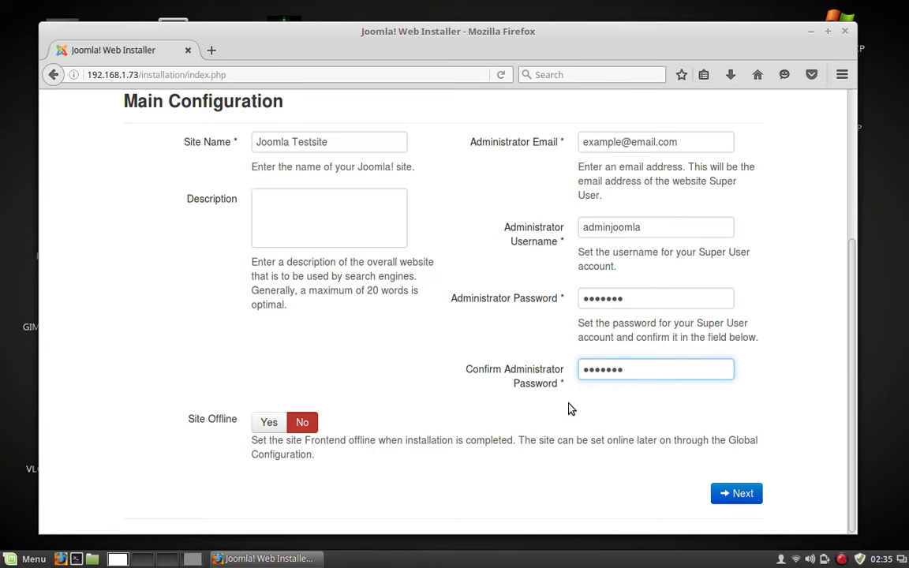
pyautogui.scroll(4, 653, 299)
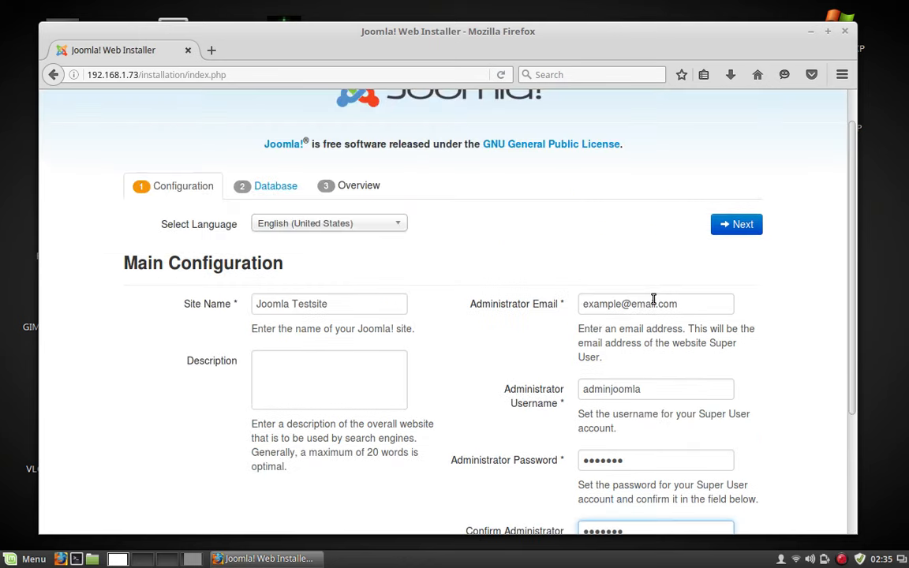
pyautogui.scroll(-4, 646, 314)
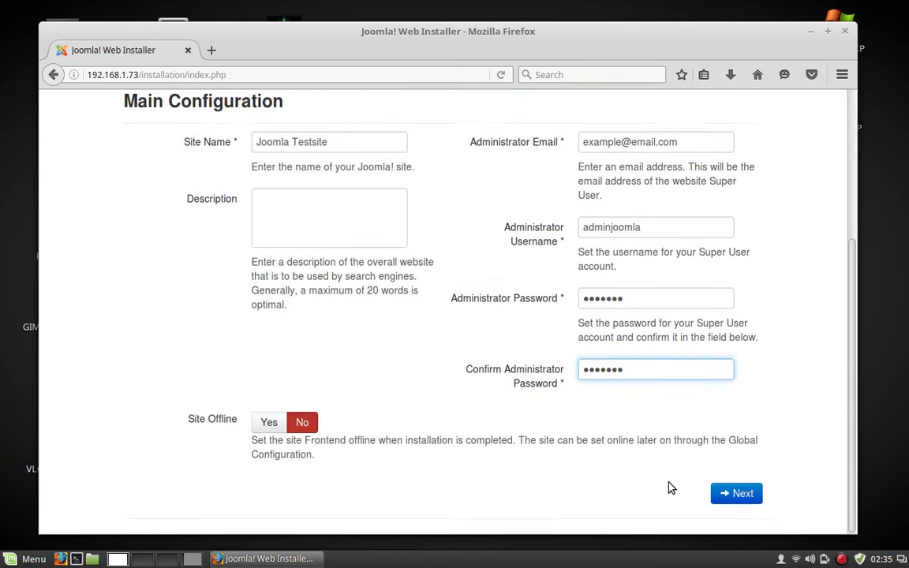
# On the Database step, enter user joomlauser, the database password, and database name joomladb.
pyautogui.click(738, 493)
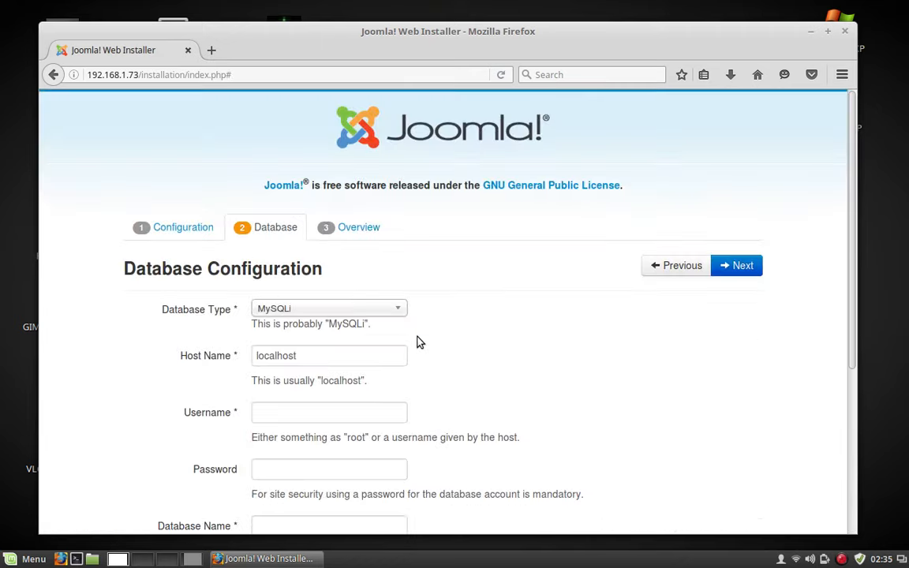
pyautogui.scroll(-4, 418, 339)
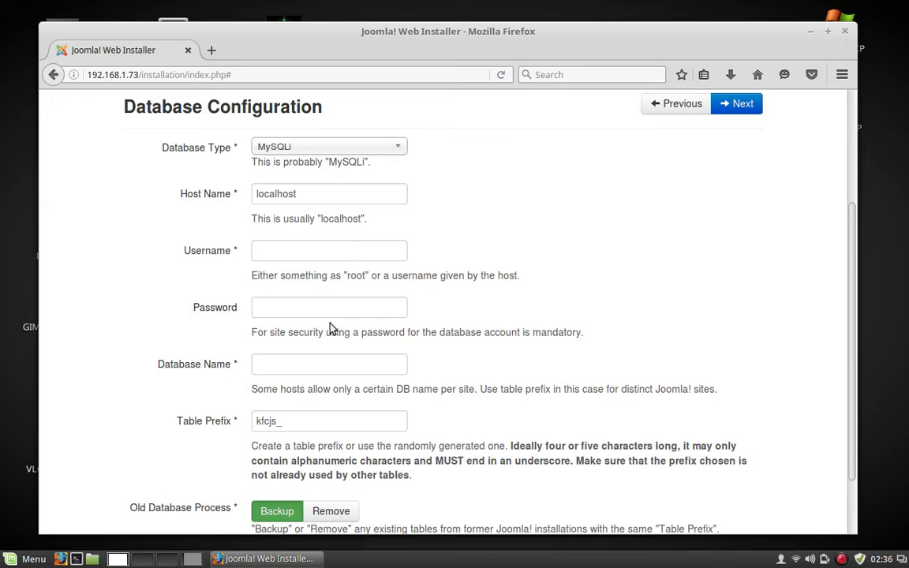
pyautogui.click(307, 254)
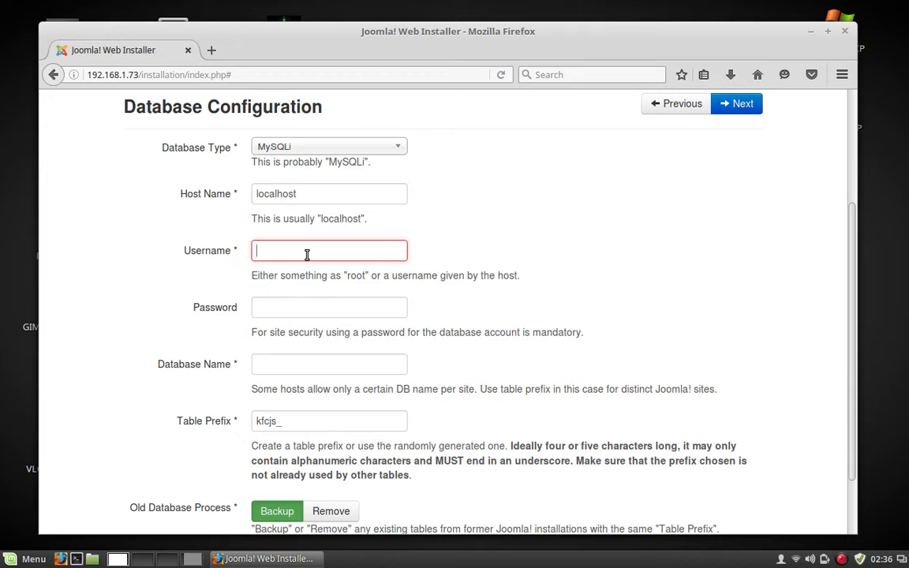
pyautogui.write('joomla')
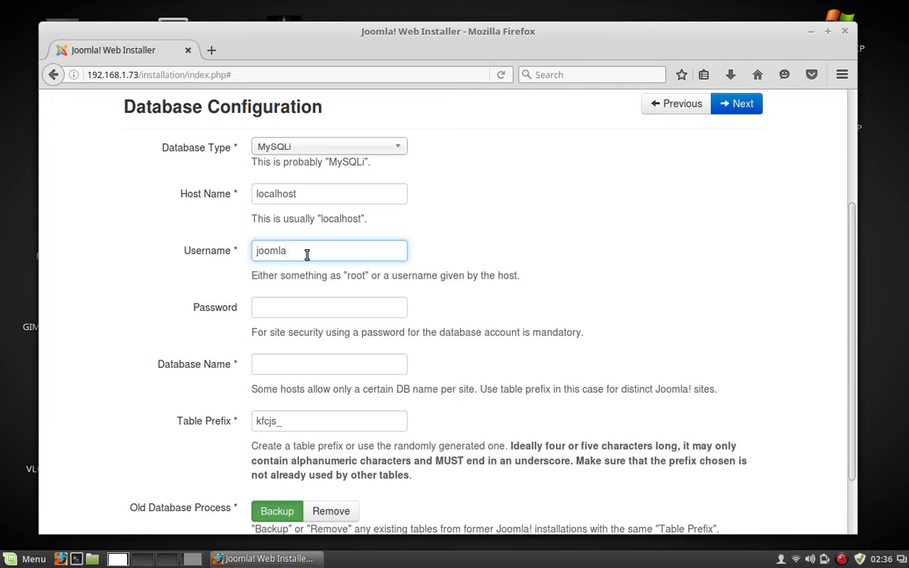
pyautogui.write('user')
pyautogui.click(277, 306)
pyautogui.write('joomla')
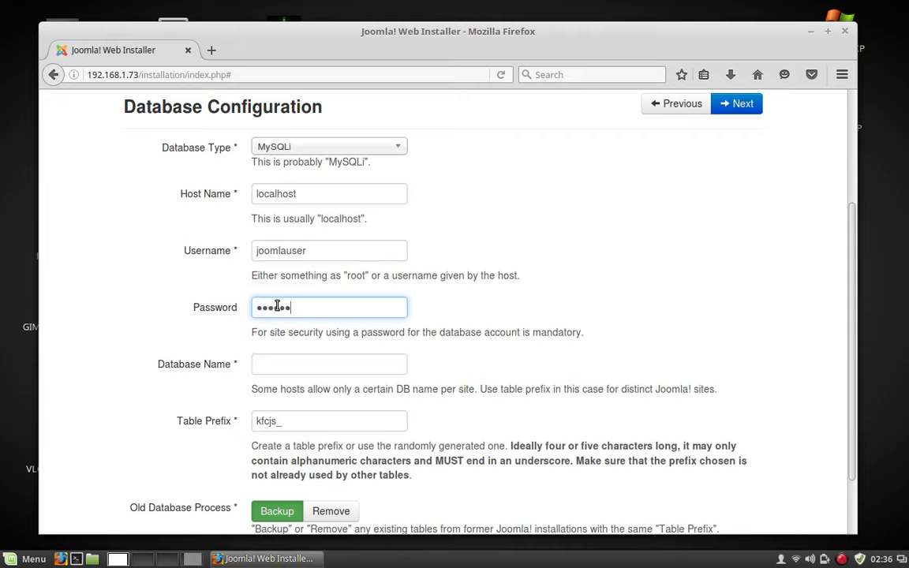
pyautogui.write('pass')
pyautogui.click(280, 366)
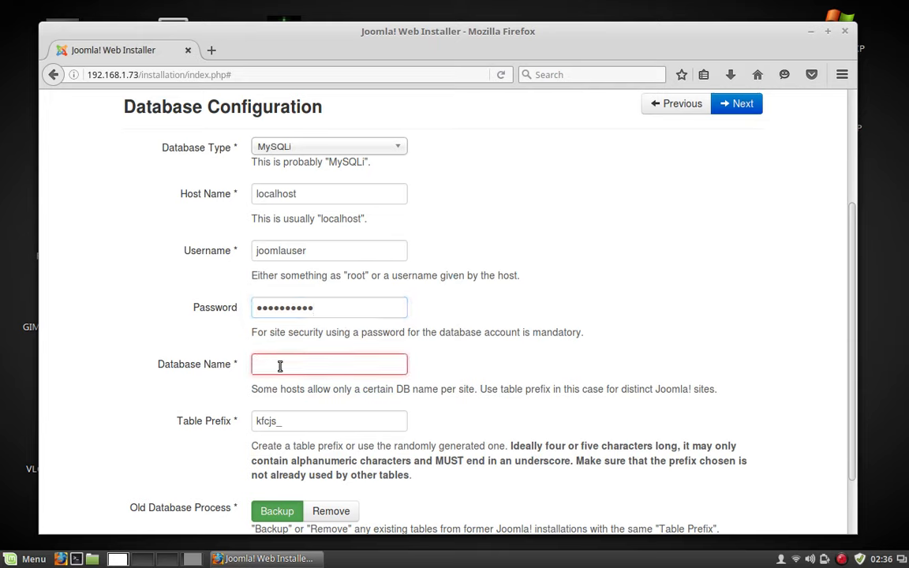
pyautogui.write('joomladb')
pyautogui.scroll(-2, 320, 339)
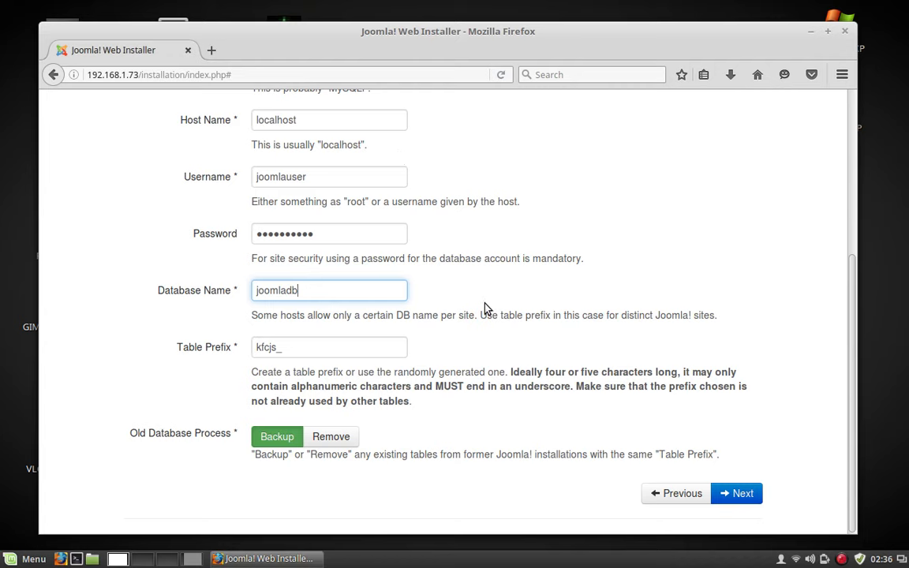
# On the Overview step, select Blog English (GB) as the sample data.
pyautogui.click(748, 496)
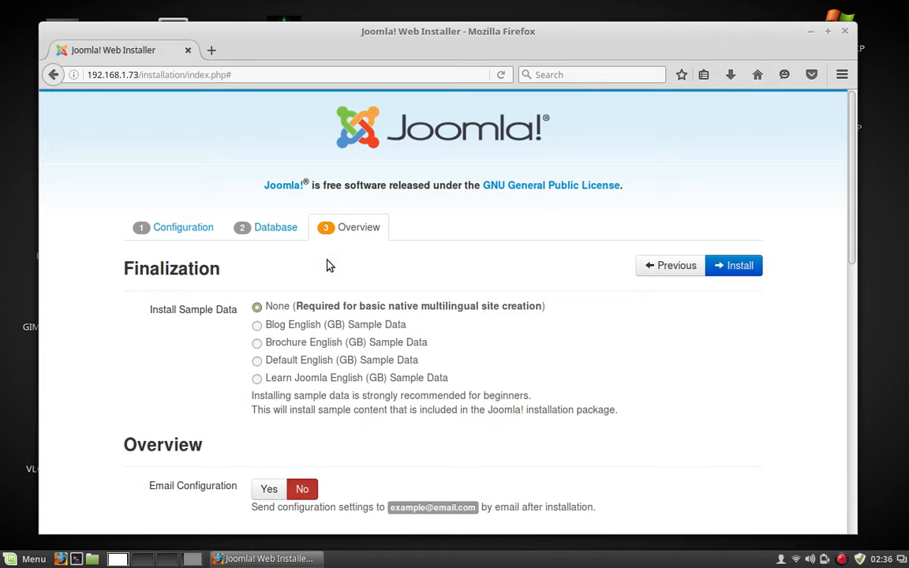
pyautogui.click(256, 325)
pyautogui.scroll(-5, 581, 404)
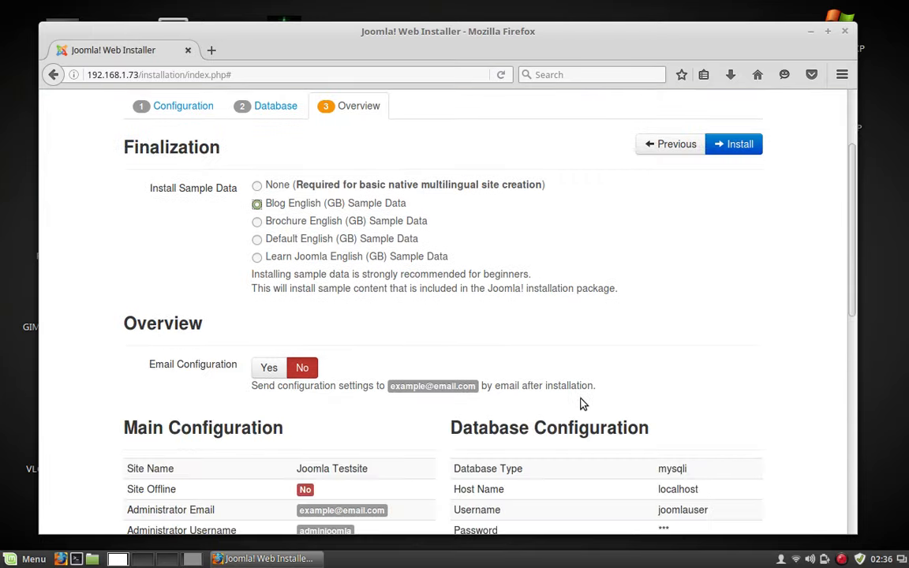
pyautogui.scroll(-4, 582, 403)
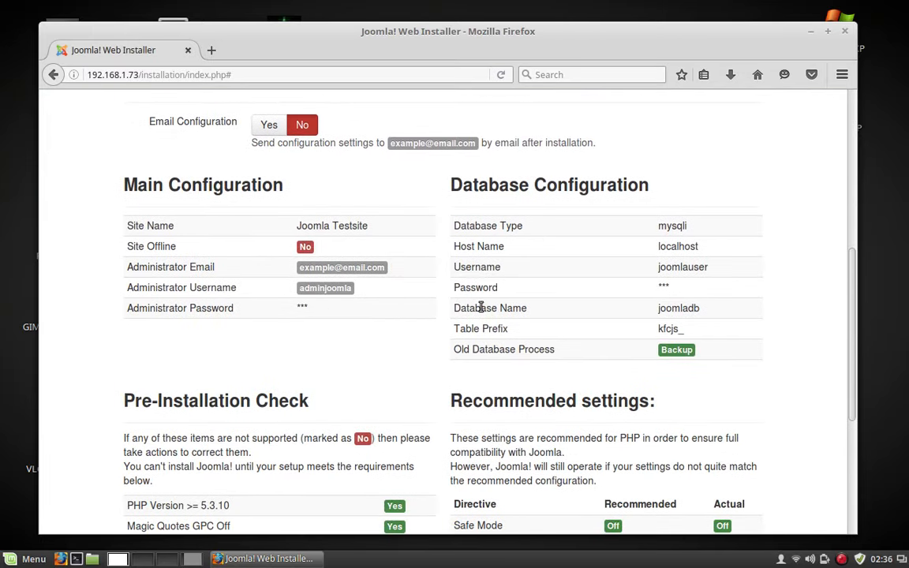
pyautogui.scroll(-3, 481, 312)
pyautogui.scroll(-3, 481, 312)
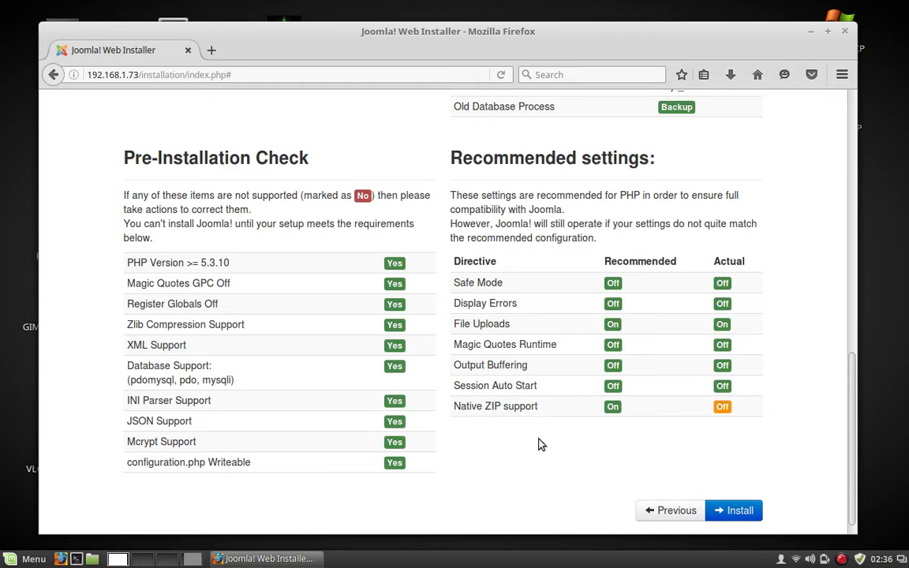
# Review the pre-installation checks, noting Native ZIP support is the only item off.
pyautogui.moveTo(455, 407); pyautogui.dragTo(537, 421)
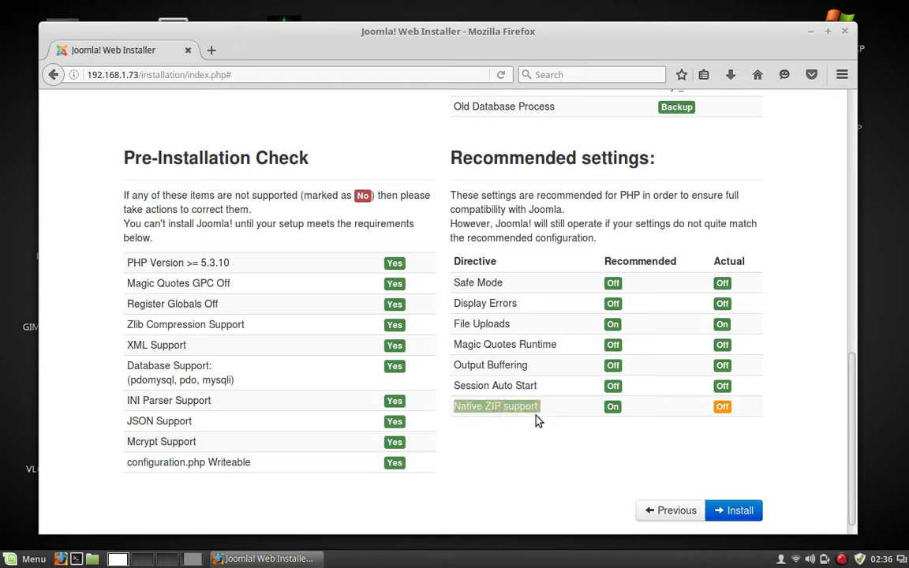
pyautogui.click(541, 432)
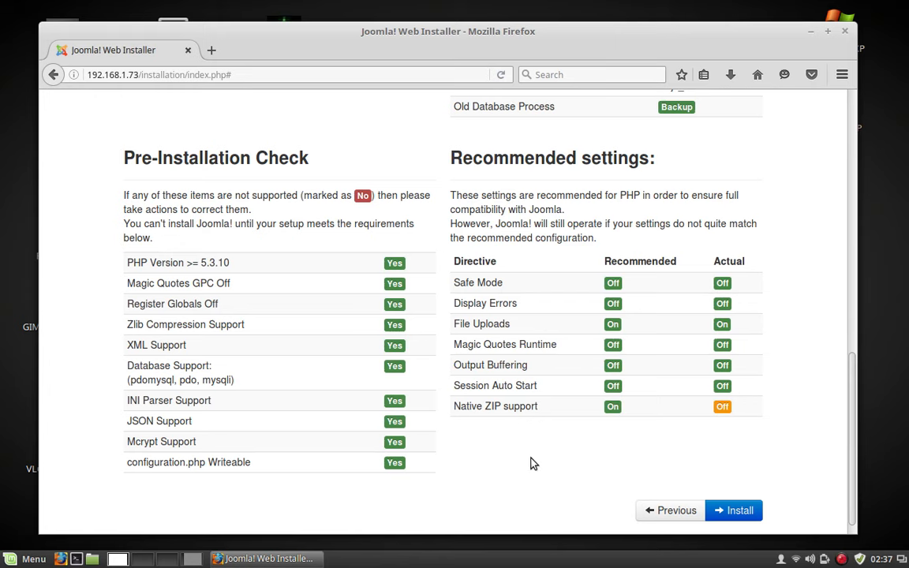
pyautogui.scroll(1, 530, 462)
pyautogui.scroll(3, 529, 465)
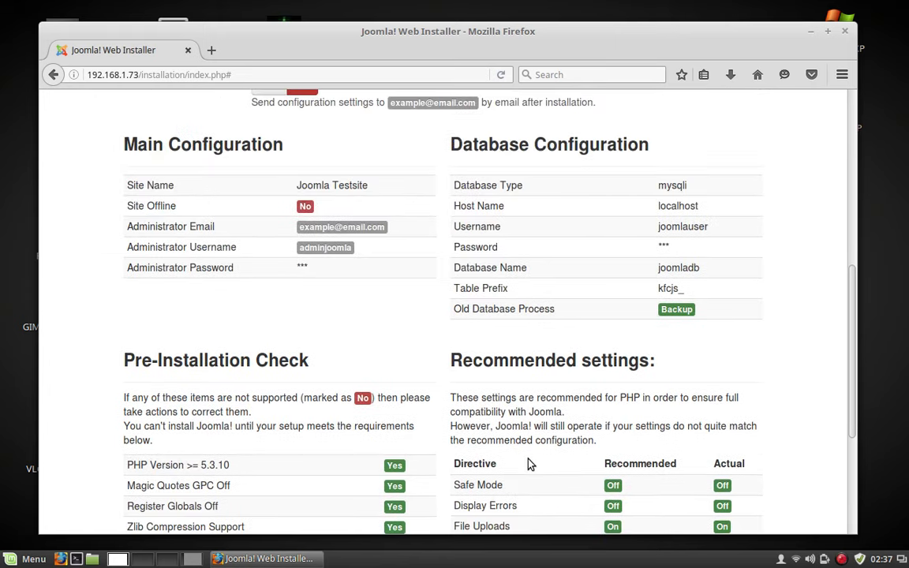
pyautogui.scroll(6, 529, 464)
pyautogui.scroll(-4, 530, 465)
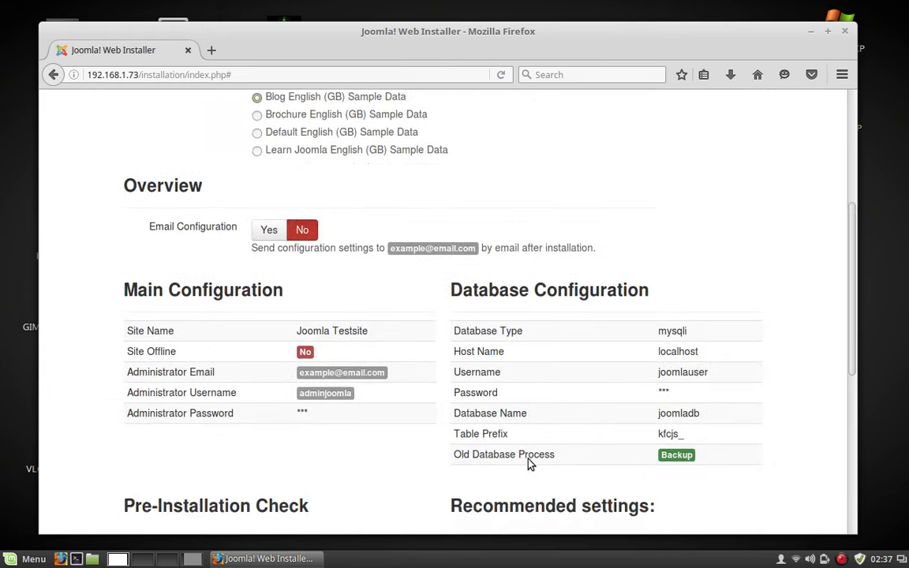
pyautogui.scroll(-6, 530, 464)
pyautogui.scroll(-1, 530, 465)
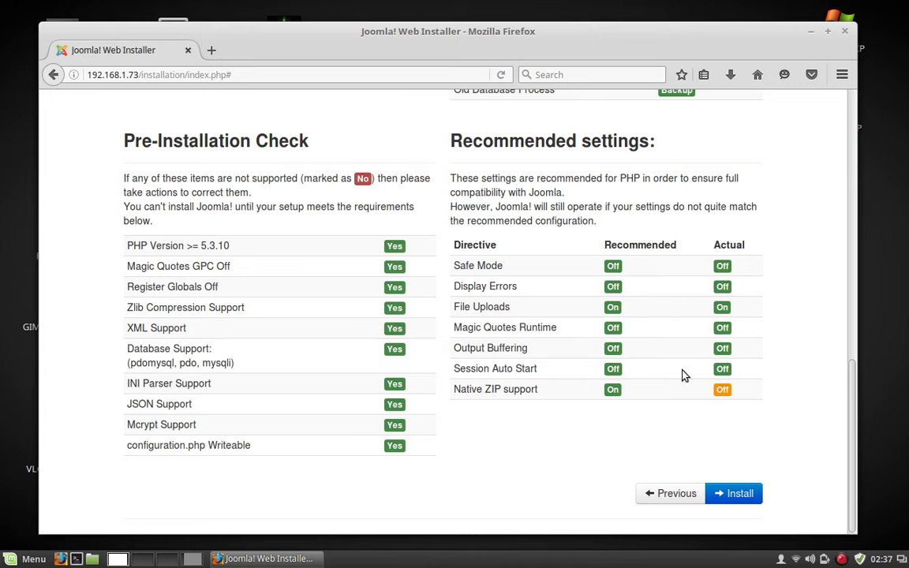
pyautogui.scroll(3, 684, 373)
pyautogui.scroll(-3, 687, 377)
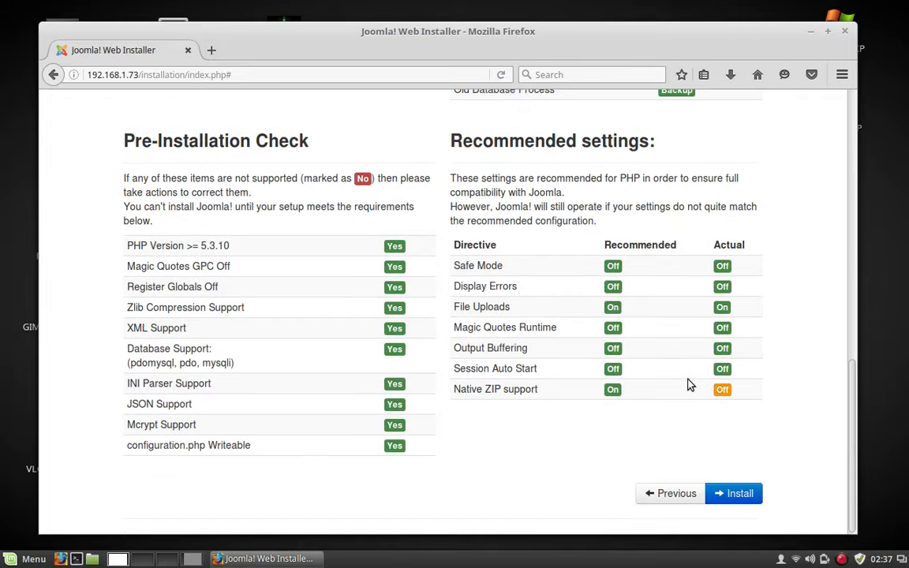
# Press Install on the Overview page, pressing it a second time after it returns to the overview.
pyautogui.click(731, 493)
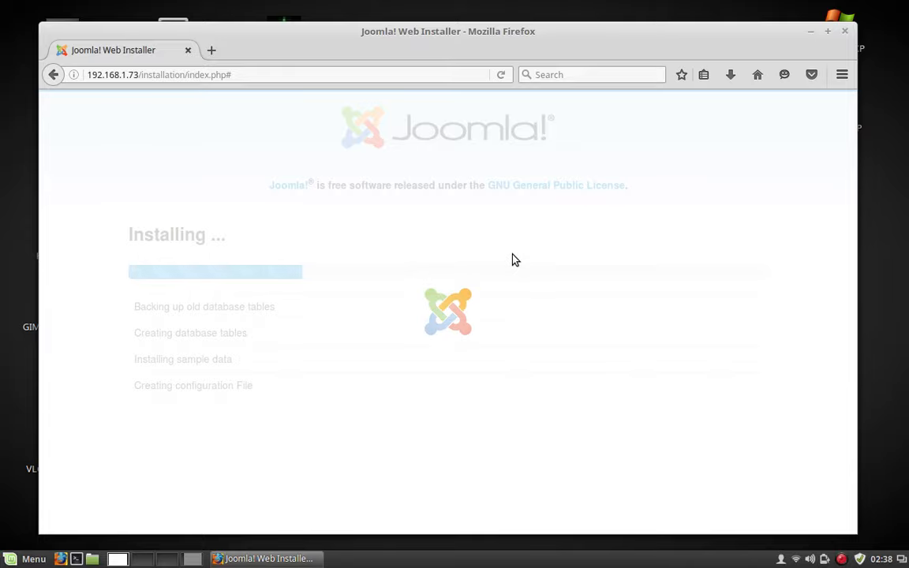
pyautogui.scroll(-5, 512, 260)
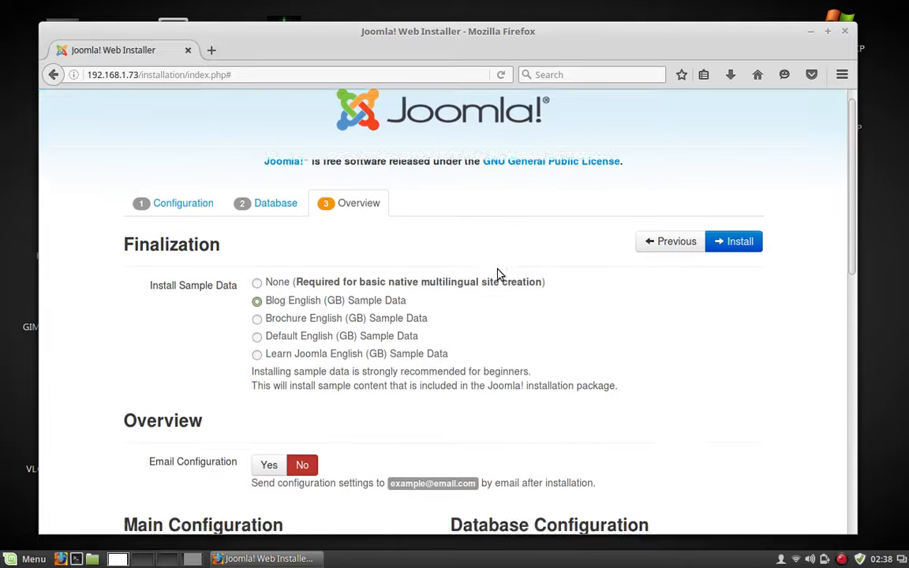
pyautogui.scroll(-4, 498, 274)
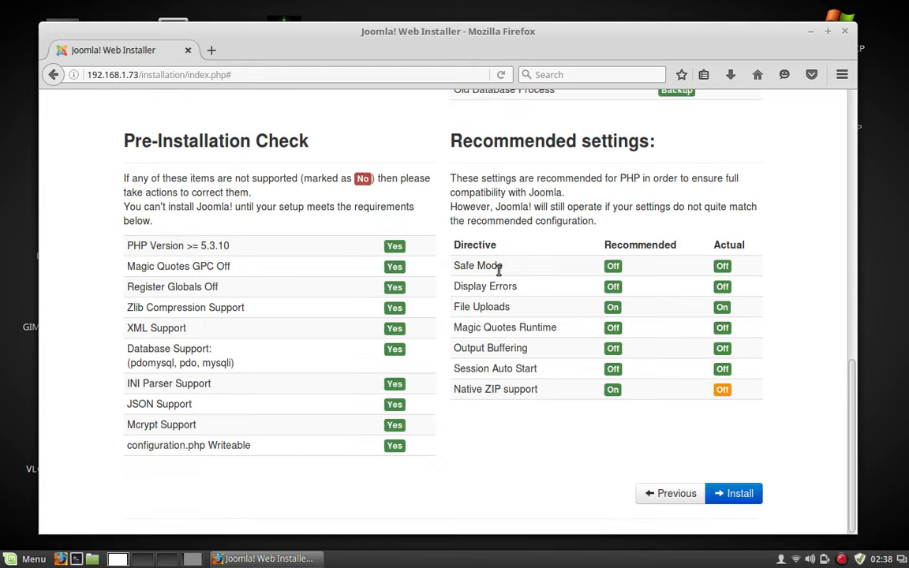
pyautogui.scroll(9, 498, 271)
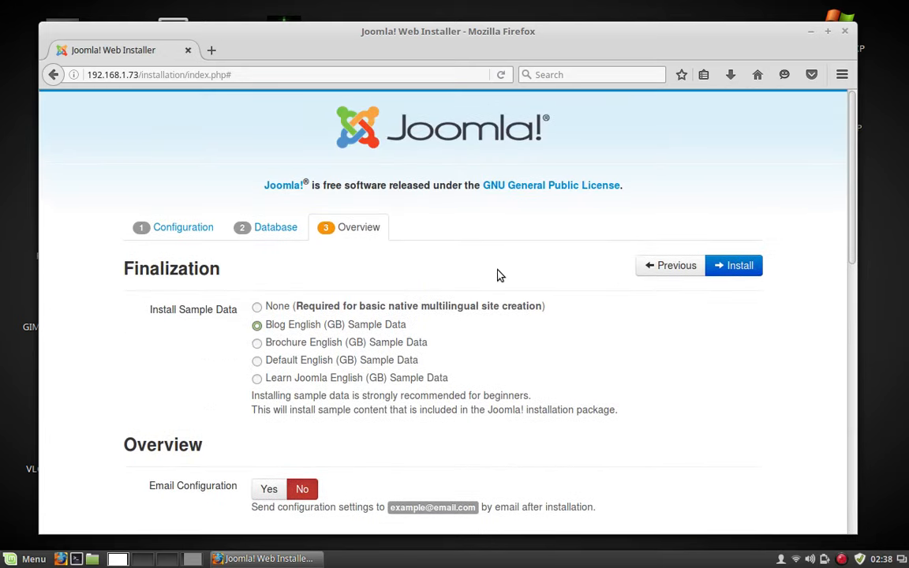
pyautogui.scroll(-9, 498, 275)
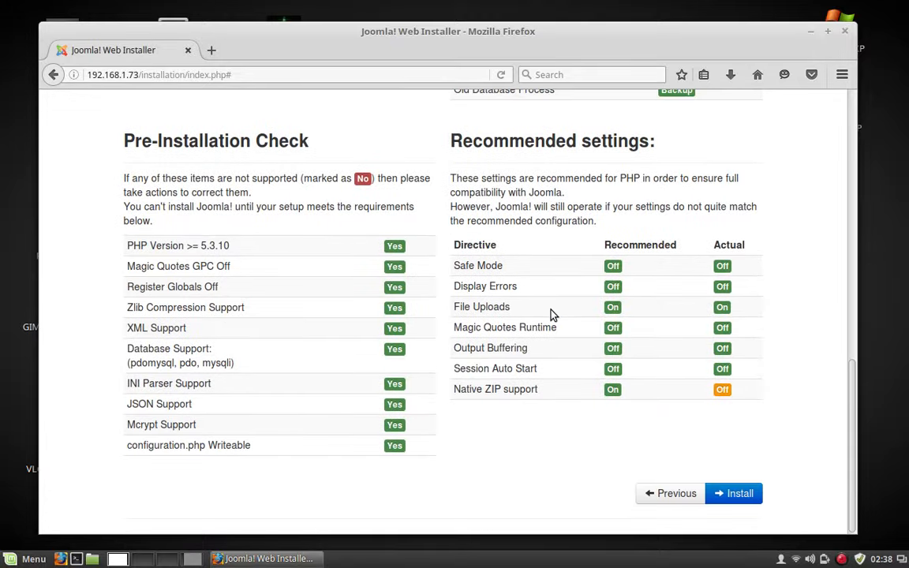
pyautogui.click(740, 494)
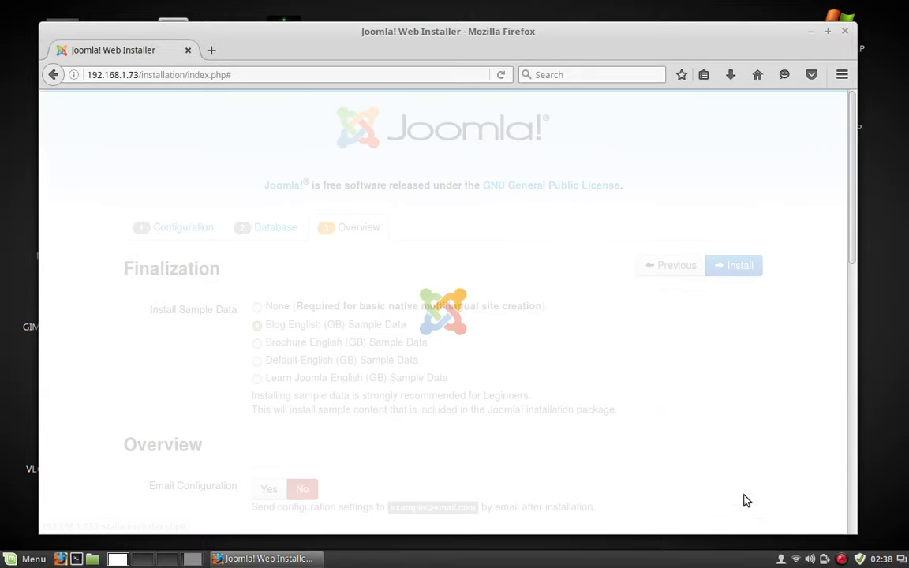
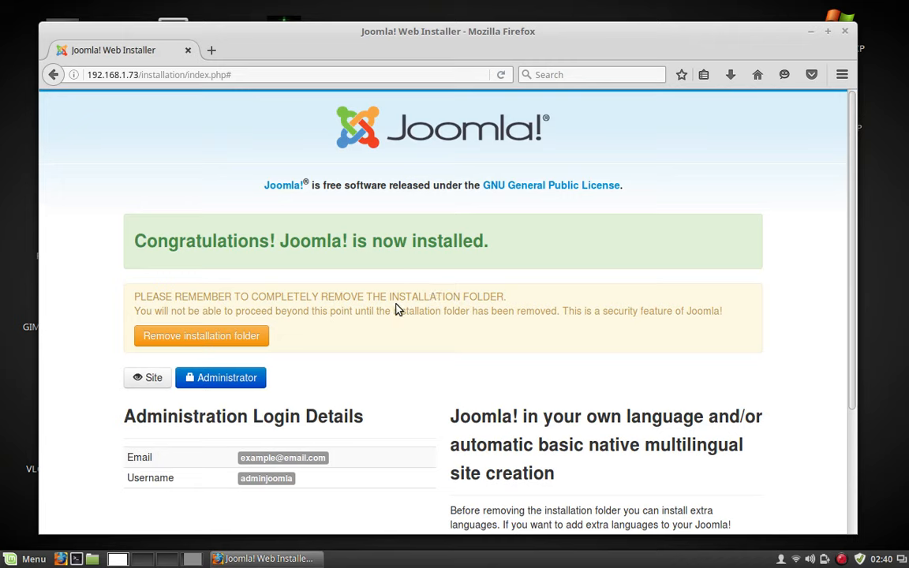
# Switch to the fourth workspace, which shows the Mint LAMP virtual machine in VirtualBox.
pyautogui.click(192, 559)
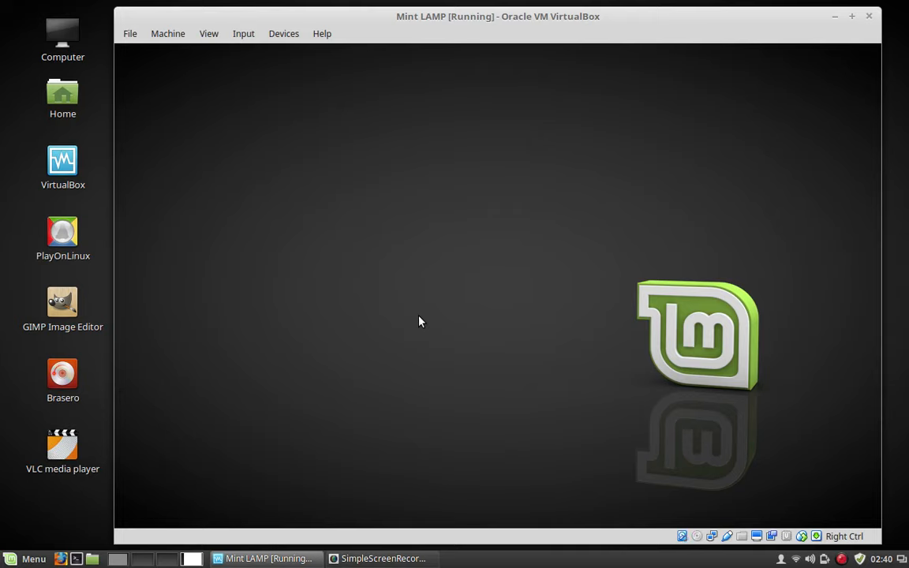
# Unlock the Mint guest, permanently delete the installation folder from /var/www/html, and return to Firefox.
pyautogui.write('•••••••')
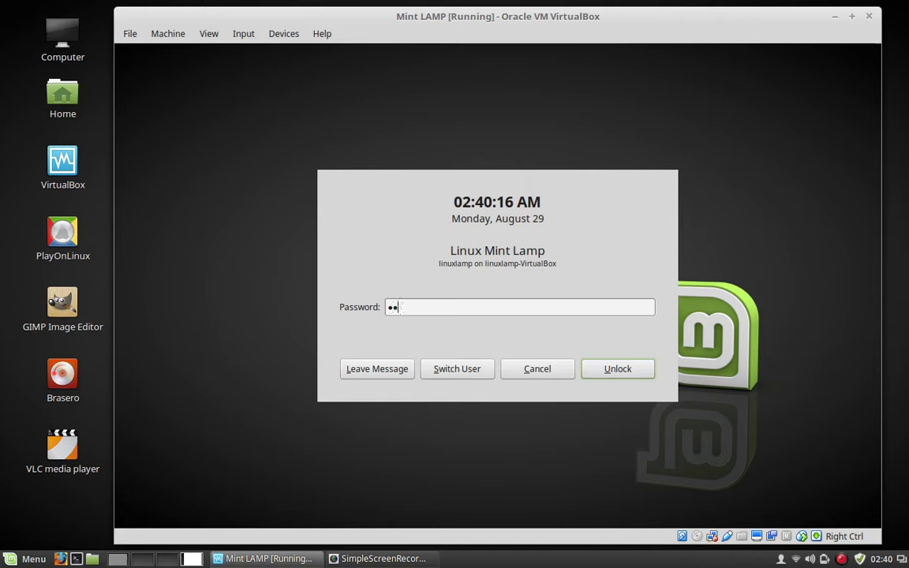
pyautogui.press('Return')
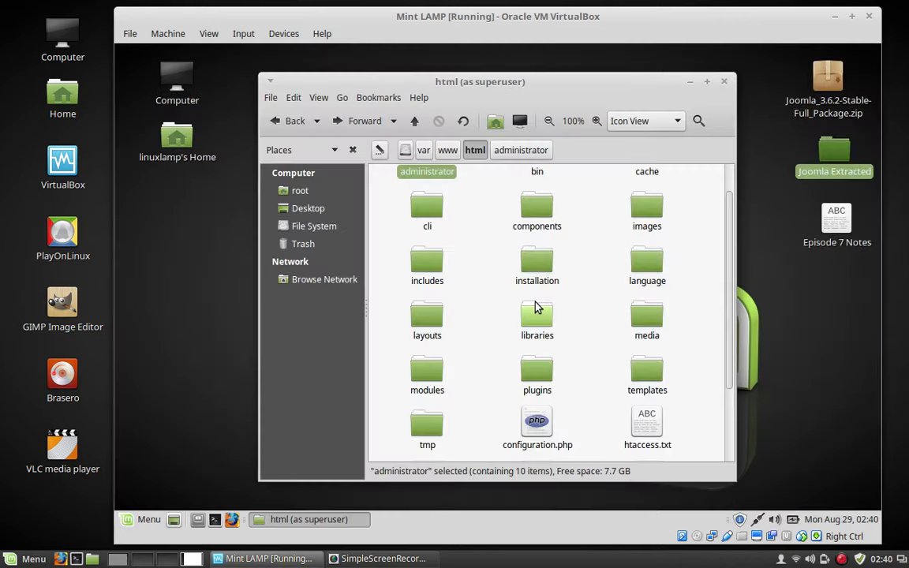
pyautogui.rightClick(543, 271)
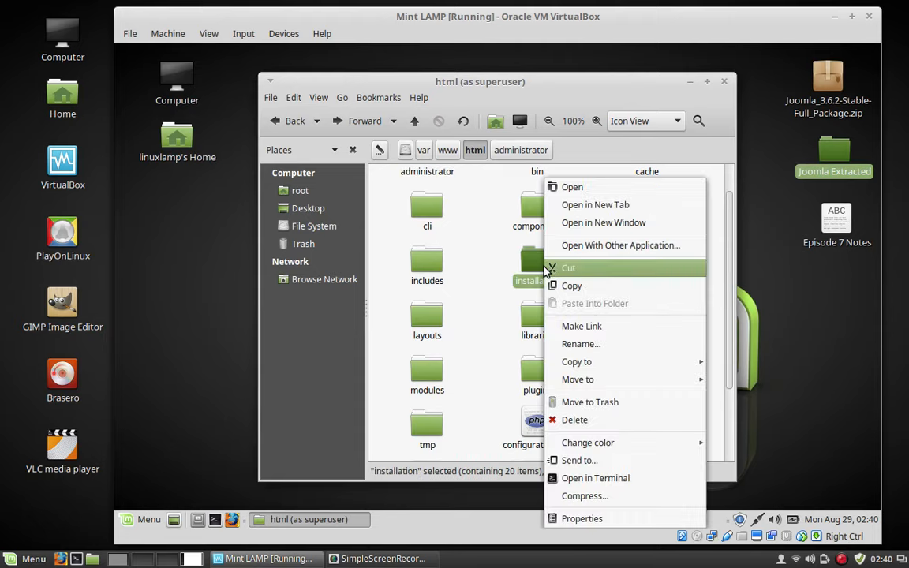
pyautogui.click(582, 422)
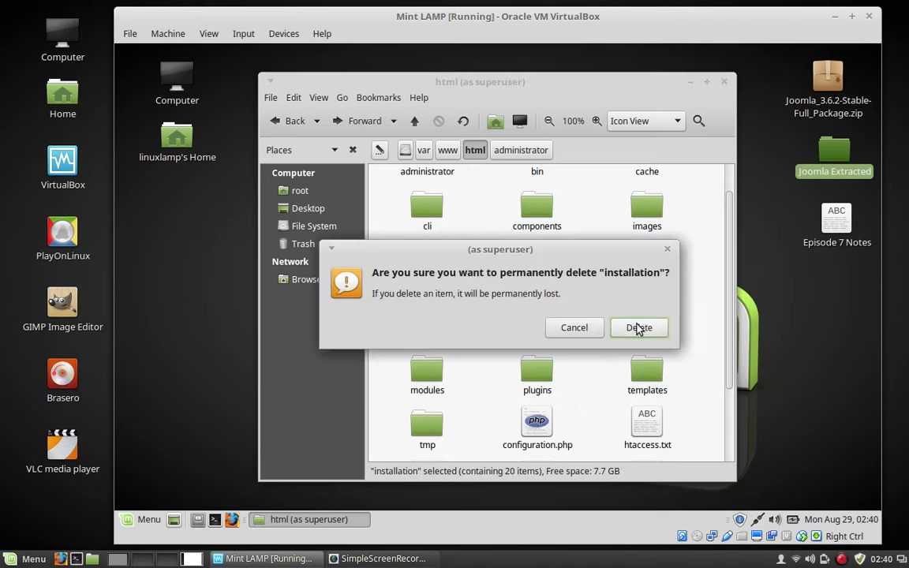
pyautogui.click(639, 328)
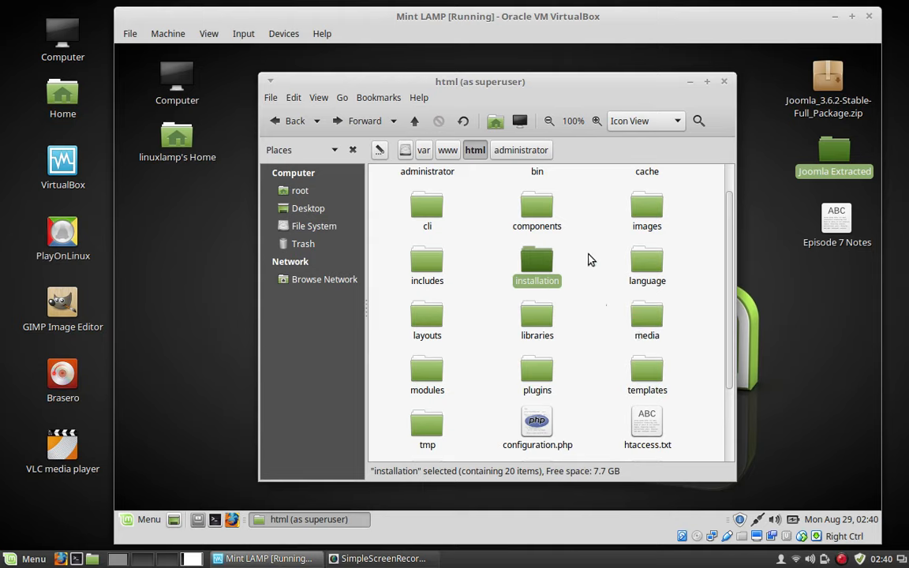
pyautogui.click(726, 83)
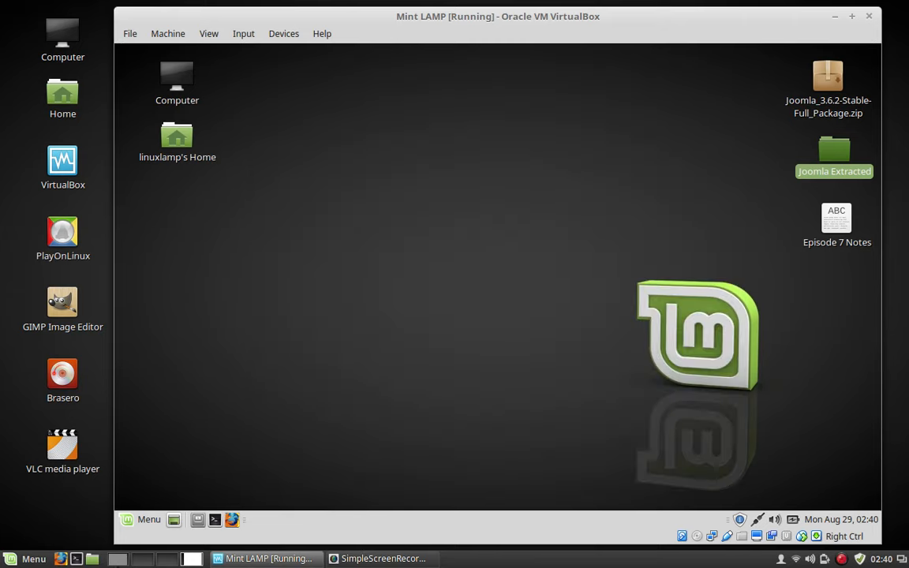
pyautogui.click(126, 555)
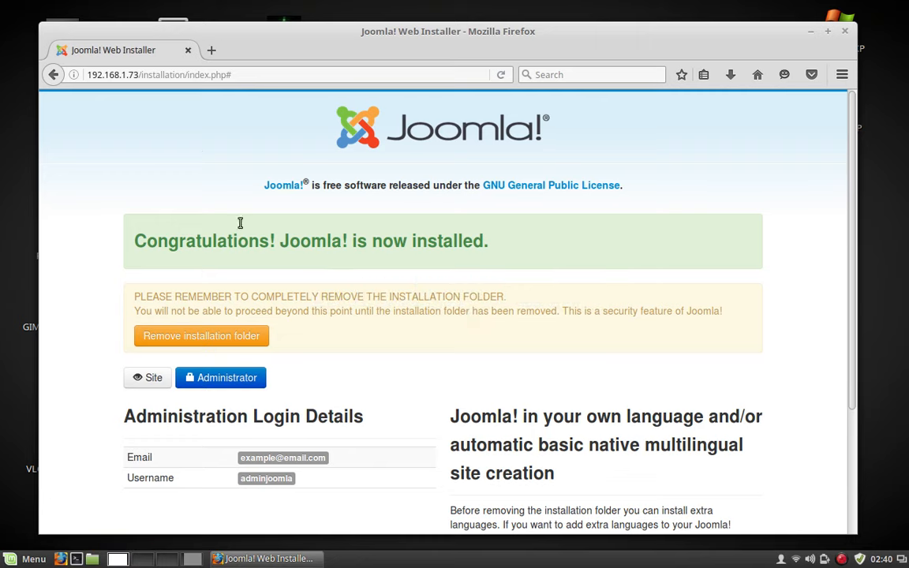
# Remove 'installation/index.php#' from the address to load the site at 192.168.1.73.
pyautogui.moveTo(245, 74); pyautogui.dragTo(139, 75)
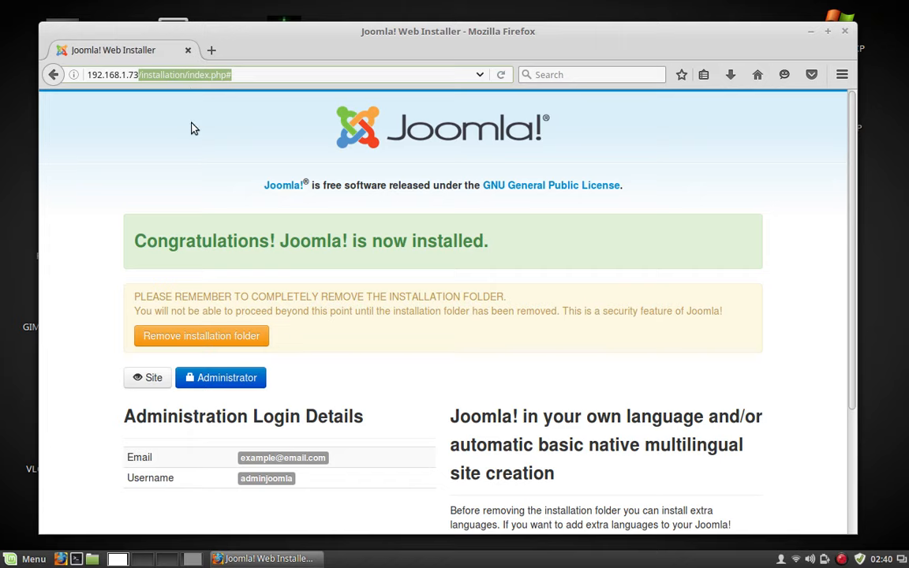
pyautogui.press('BackSpace')
pyautogui.press('Return')
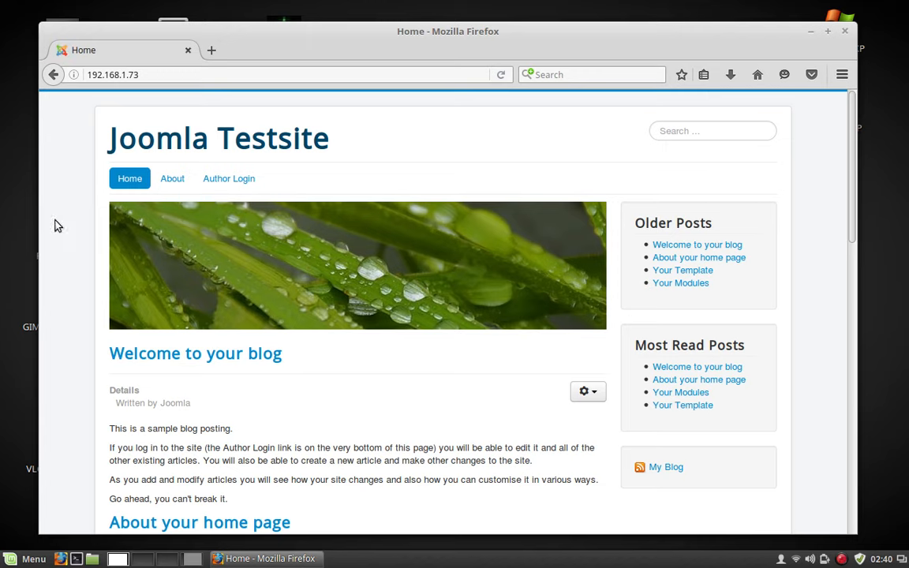
# From the first article's gear menu on the front page, go to the Author Login page.
pyautogui.scroll(-4, 197, 236)
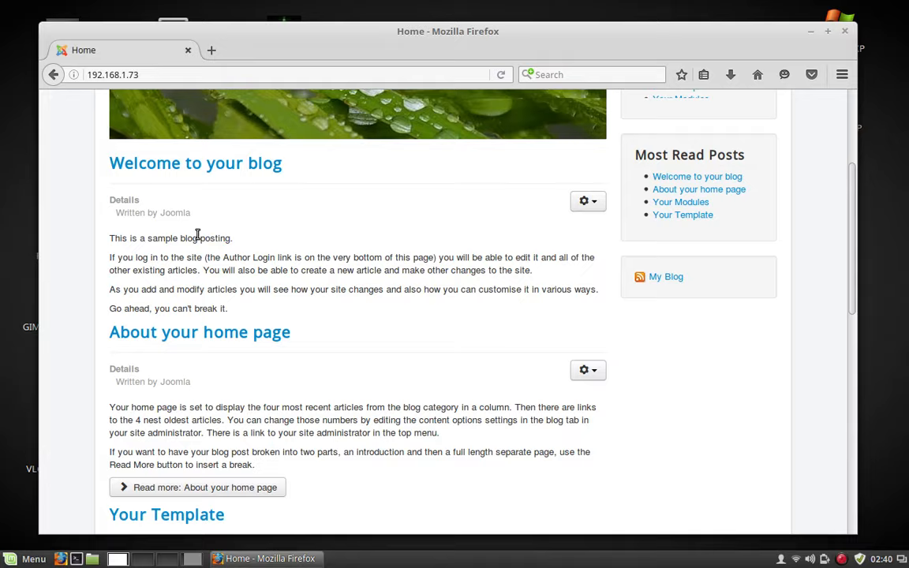
pyautogui.scroll(4, 379, 247)
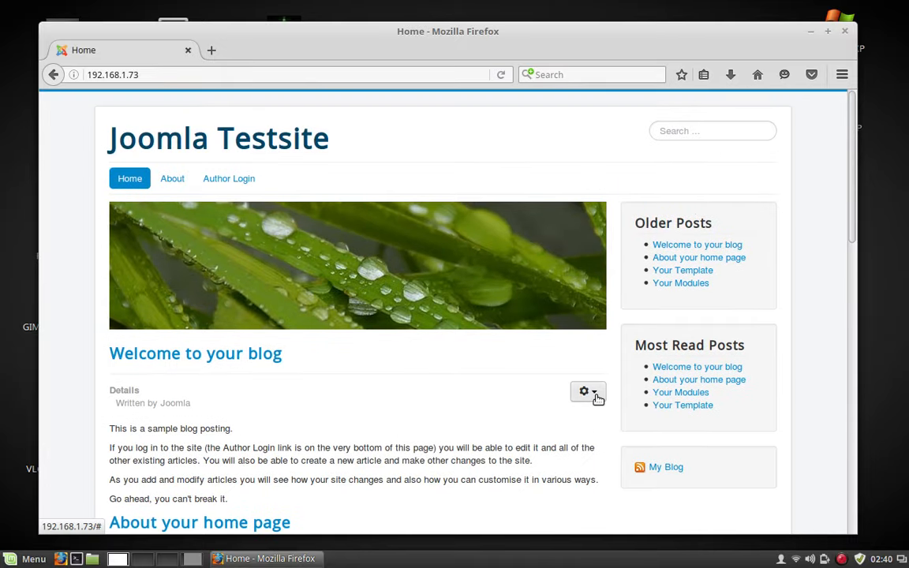
pyautogui.click(597, 398)
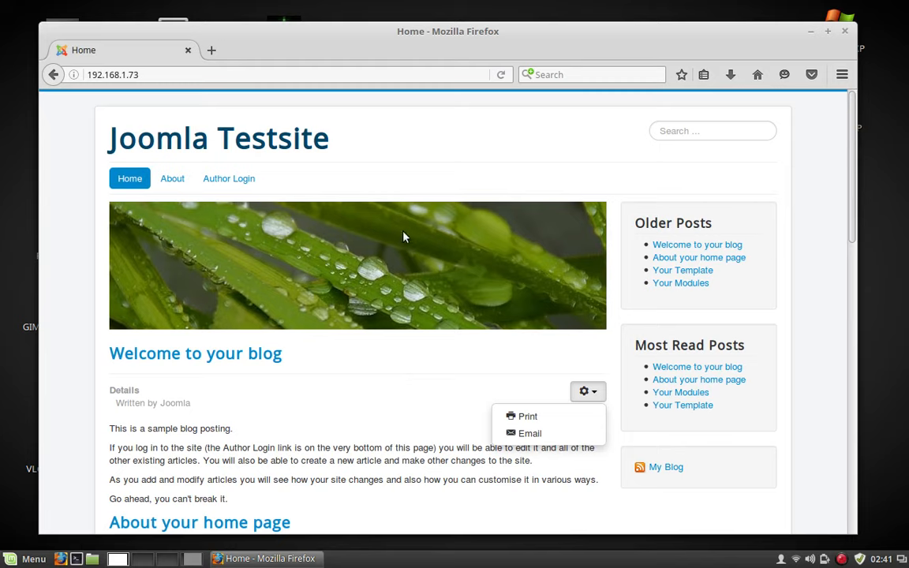
pyautogui.click(238, 186)
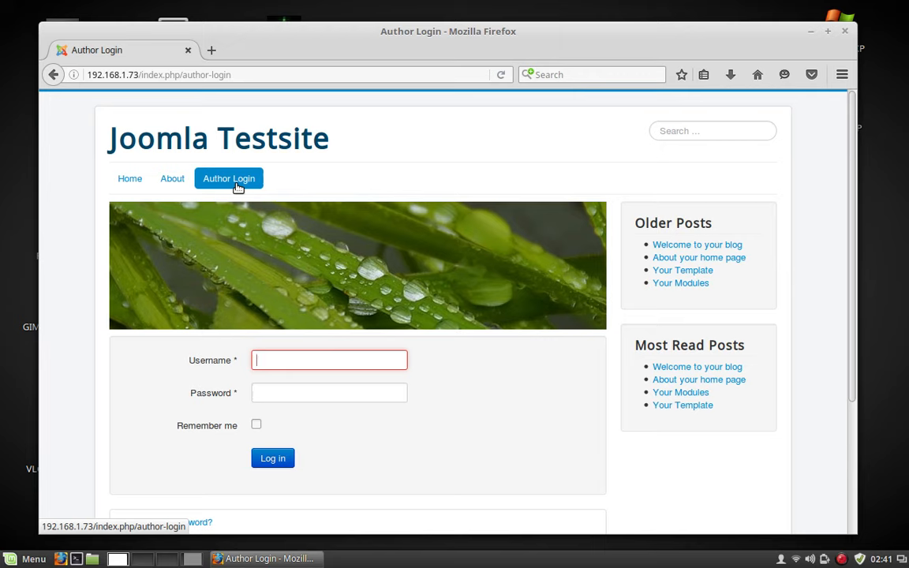
# Enter 'admin' in the Author Login username field, replacing the mistyped 'joomla'.
pyautogui.write('joomla')
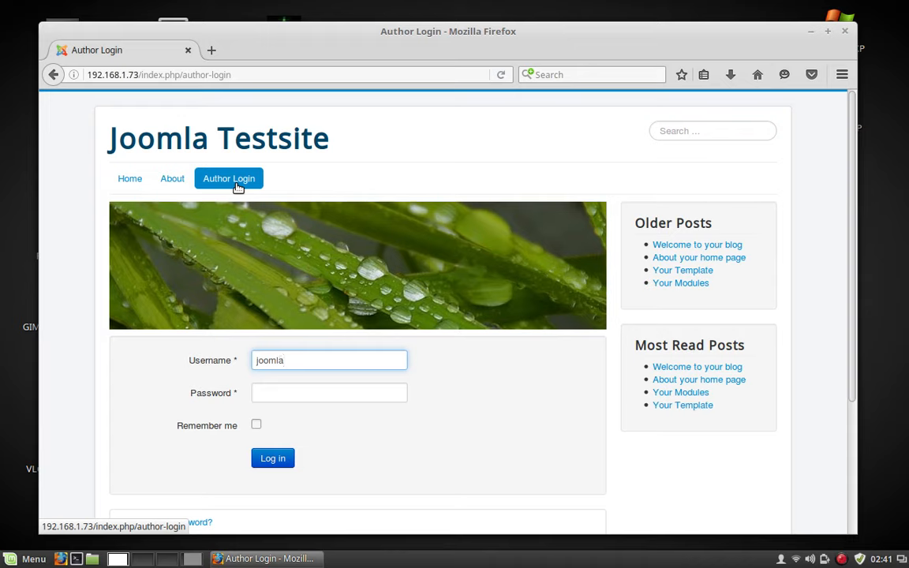
pyautogui.press('BackSpace')
pyautogui.press('BackSpace')
pyautogui.press('BackSpace')
pyautogui.press('BackSpace')
pyautogui.press('BackSpace')
pyautogui.press('BackSpace')
pyautogui.write('admin')
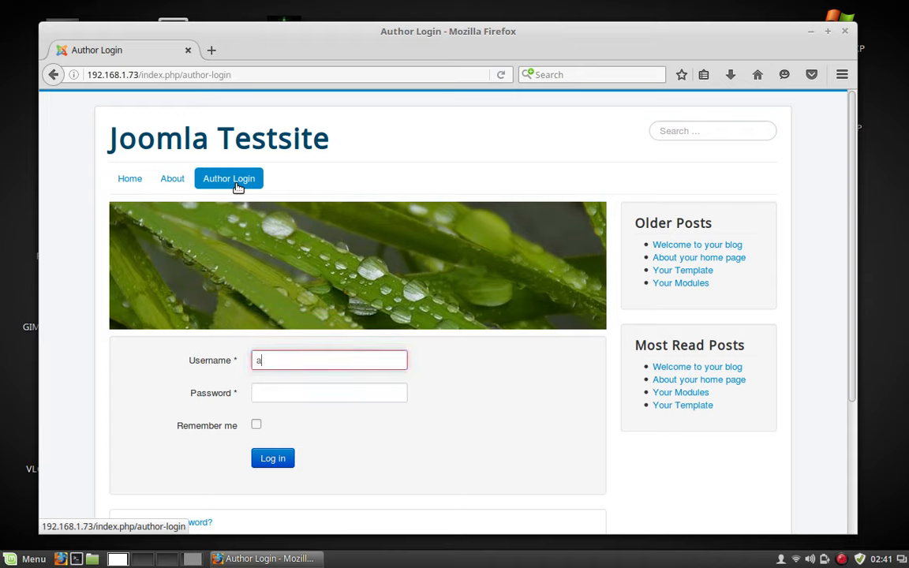
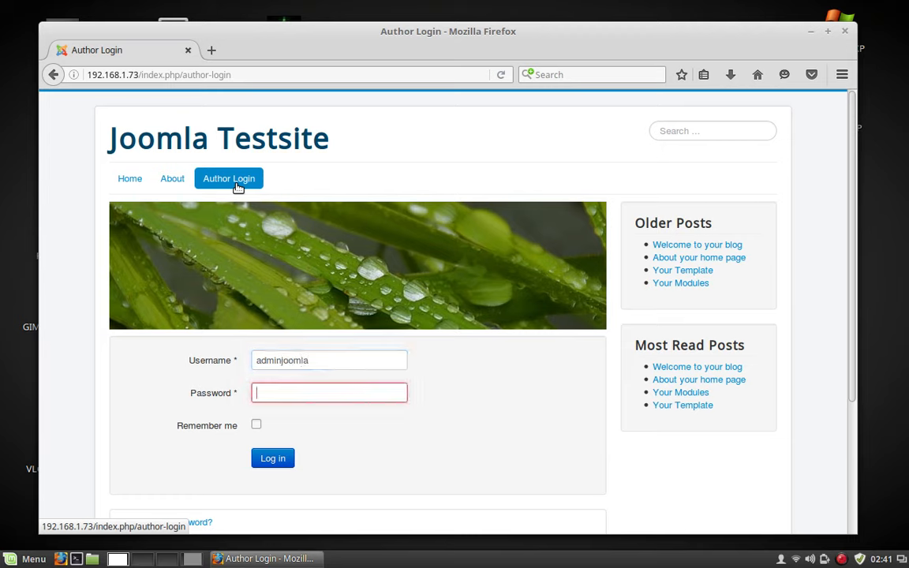
# Enter the account password and submit the Author Login form.
pyautogui.write('joomla1')
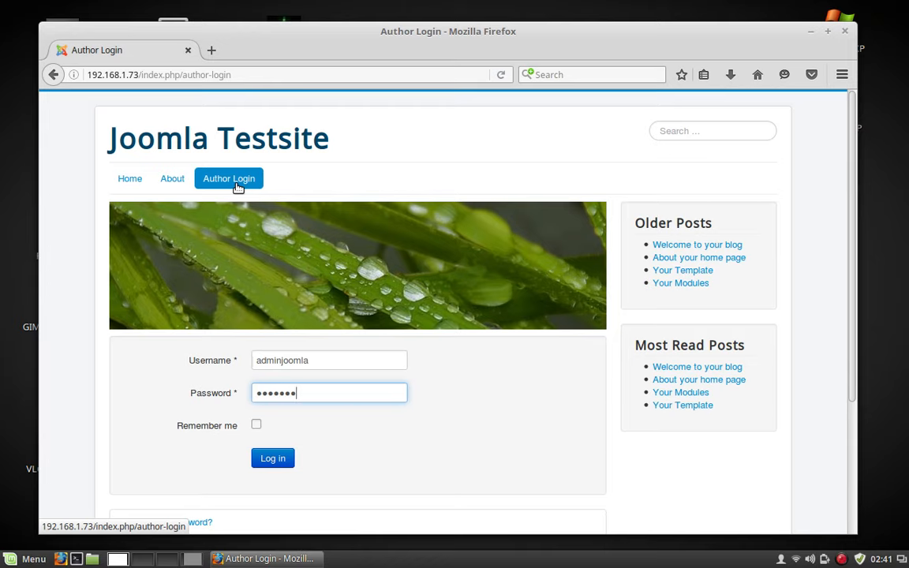
pyautogui.press('Return')
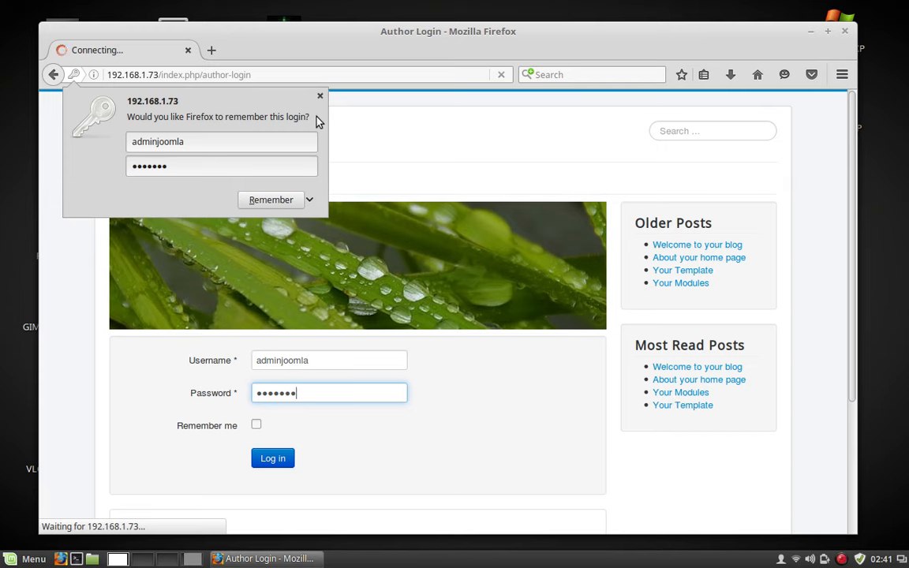
# Dismiss Firefox's remember-login prompt and look over the logged-in profile page.
pyautogui.click(320, 96)
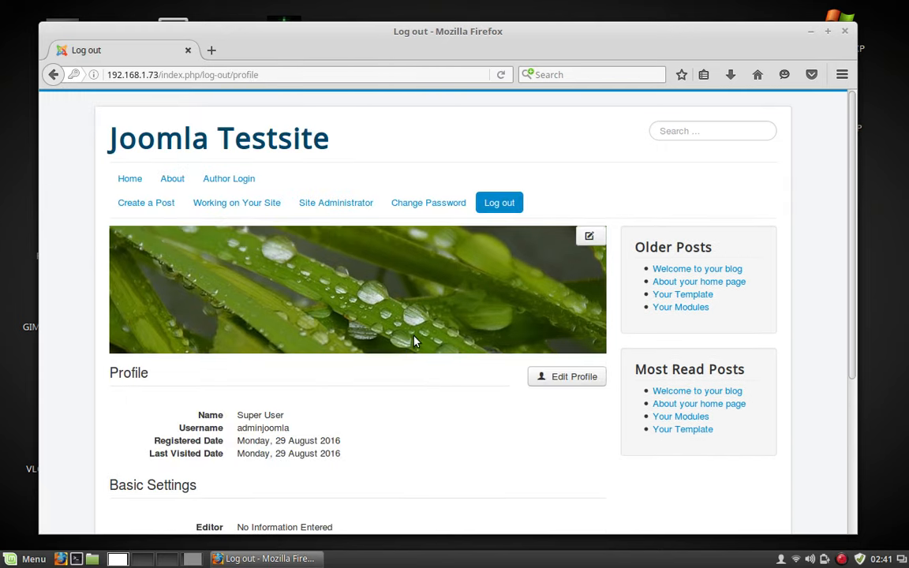
pyautogui.scroll(-5, 418, 335)
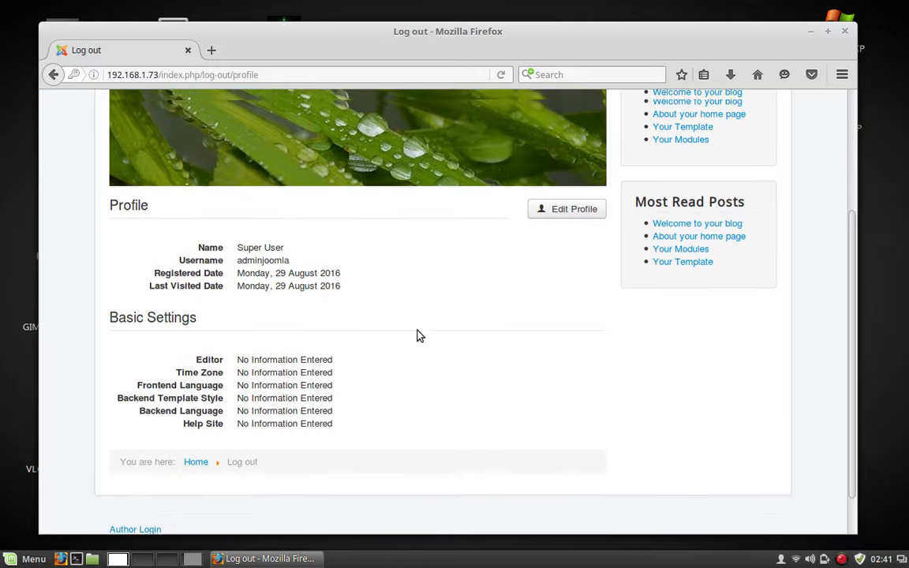
pyautogui.scroll(5, 418, 335)
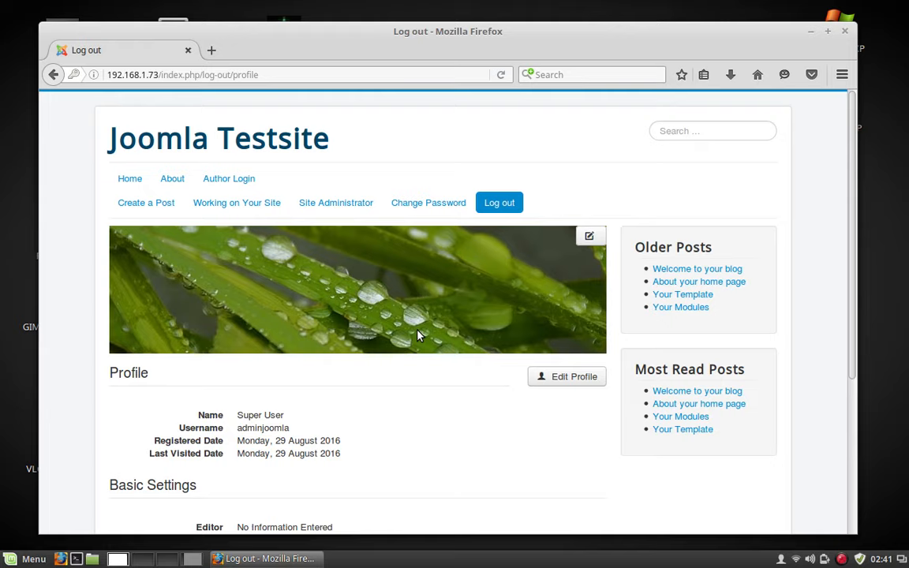
pyautogui.scroll(-3, 418, 335)
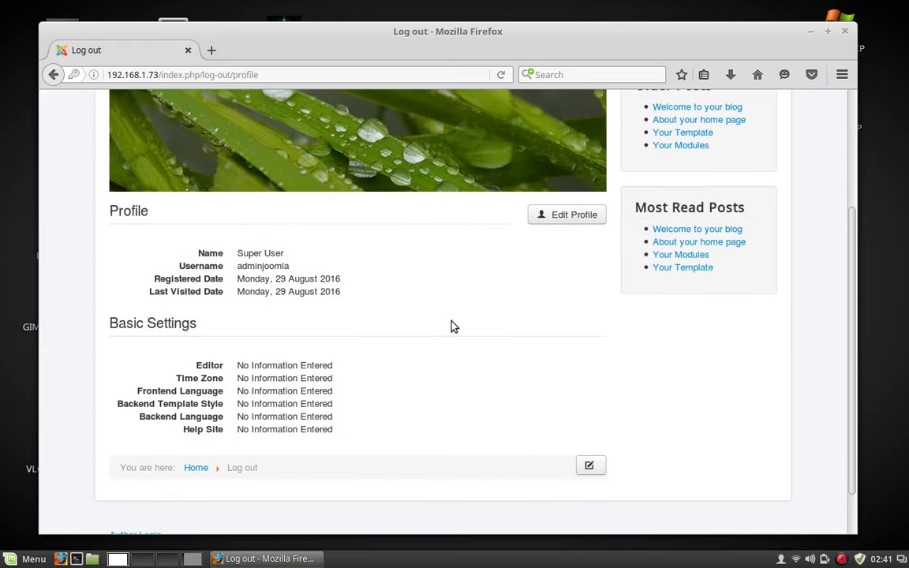
pyautogui.scroll(3, 450, 324)
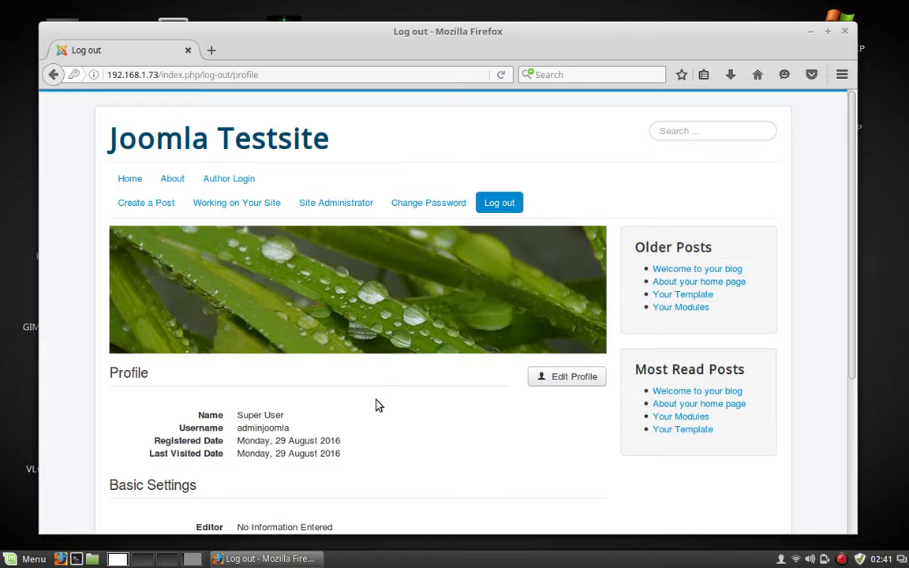
pyautogui.scroll(-5, 376, 405)
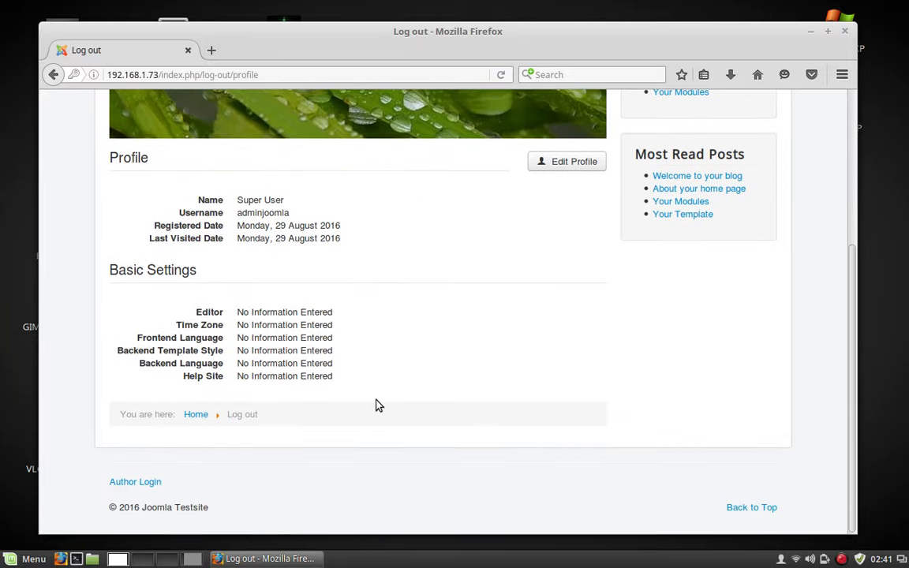
pyautogui.scroll(5, 376, 404)
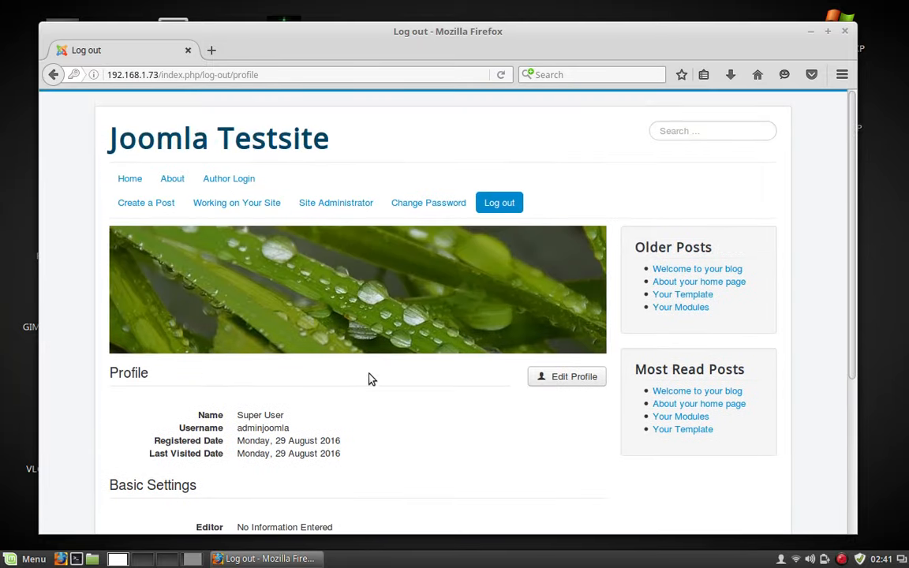
# Return to the Testsite Home page with its list of blog articles.
pyautogui.click(141, 181)
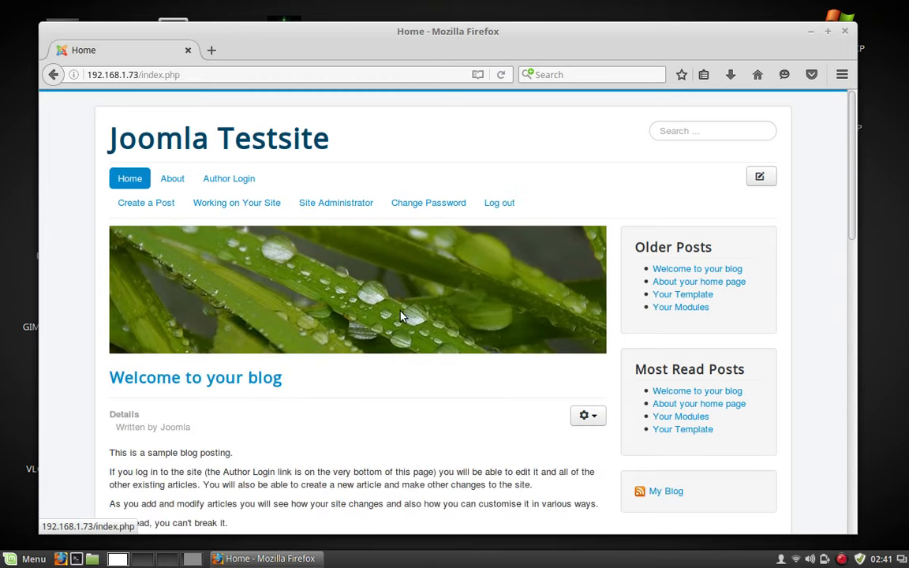
pyautogui.moveTo(578, 240)
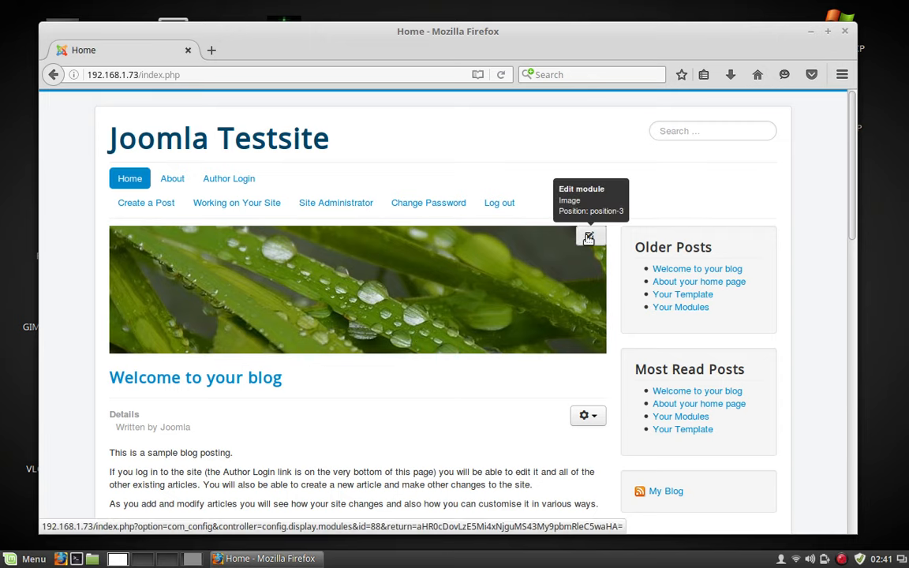
pyautogui.scroll(-3, 380, 410)
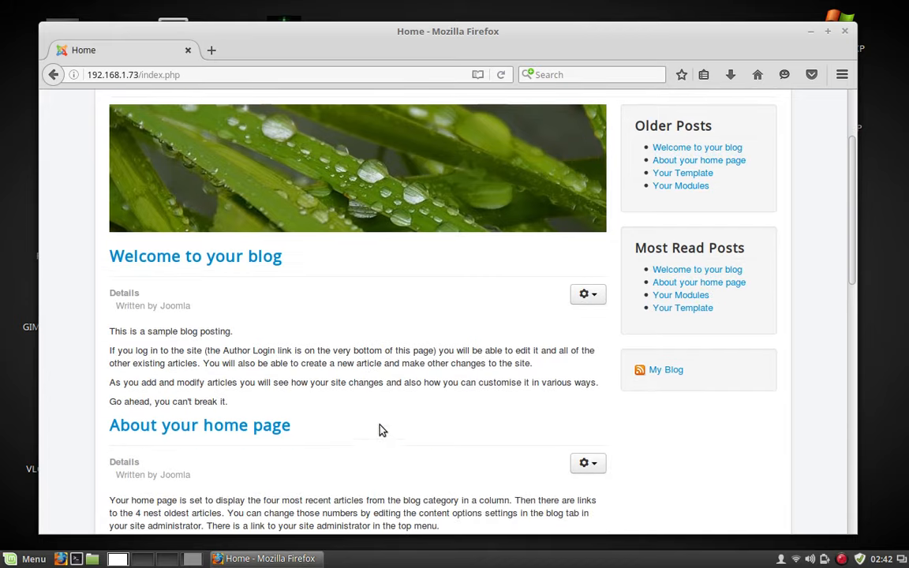
# Edit the 'Welcome to your blog' article and retitle it 'Welcome to my blog yo!!!'.
pyautogui.click(592, 297)
pyautogui.click(547, 354)
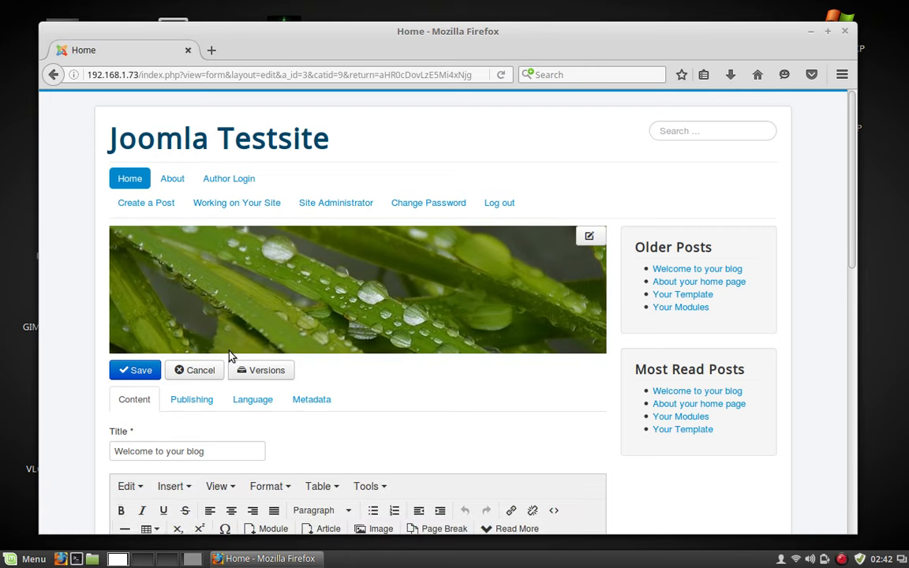
pyautogui.scroll(-5, 430, 348)
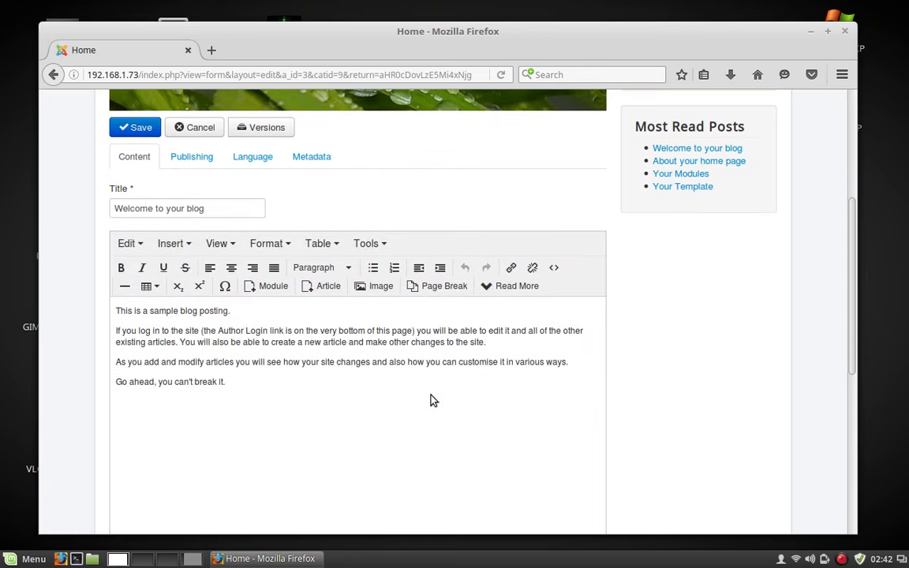
pyautogui.moveTo(182, 208); pyautogui.dragTo(241, 220)
pyautogui.click(233, 209)
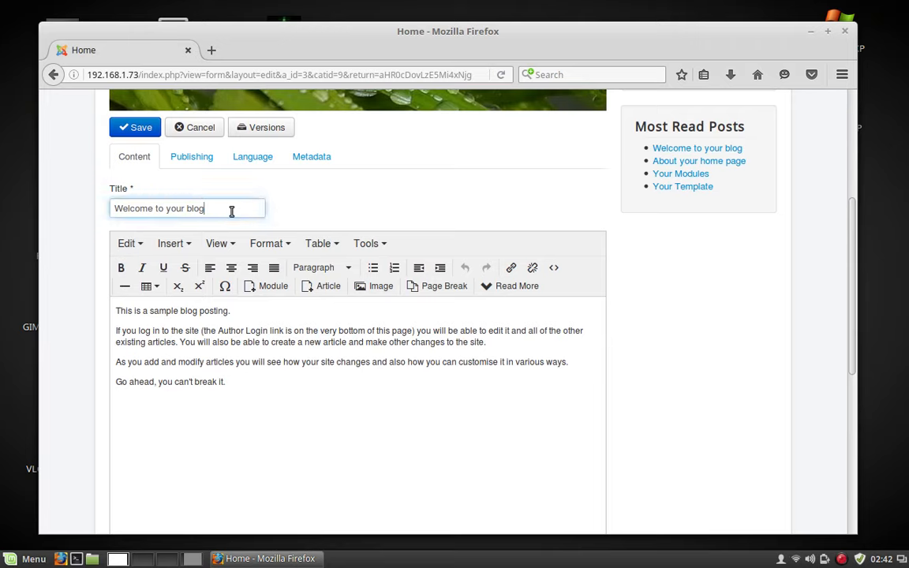
pyautogui.press('BackSpace')
pyautogui.press('BackSpace')
pyautogui.press('BackSpace')
pyautogui.press('BackSpace')
pyautogui.press('BackSpace')
pyautogui.press('BackSpace')
pyautogui.press('BackSpace')
pyautogui.press('BackSpace')
pyautogui.press('BackSpace')
pyautogui.write('my blog yo')
pyautogui.write('?')
pyautogui.press('BackSpace')
pyautogui.write('!!!')
# Add a new 'hello' line at the end of the article body and save it.
pyautogui.click(266, 379)
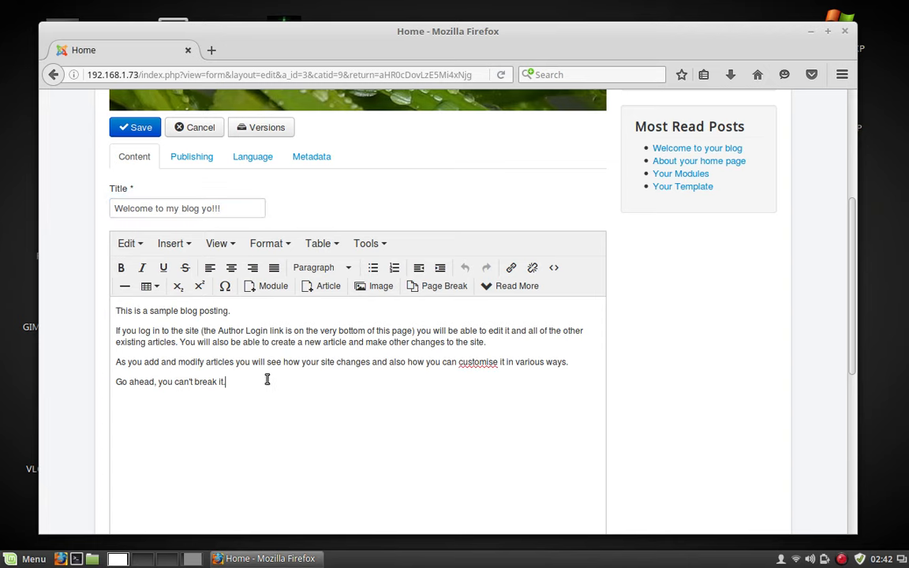
pyautogui.press('Return')
pyautogui.press('Return')
pyautogui.write('hello!!')
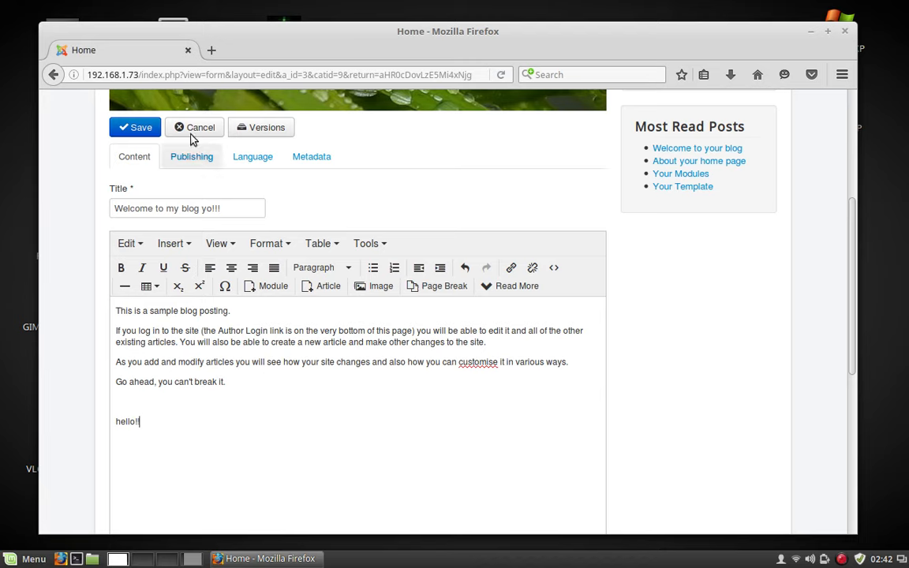
pyautogui.click(141, 131)
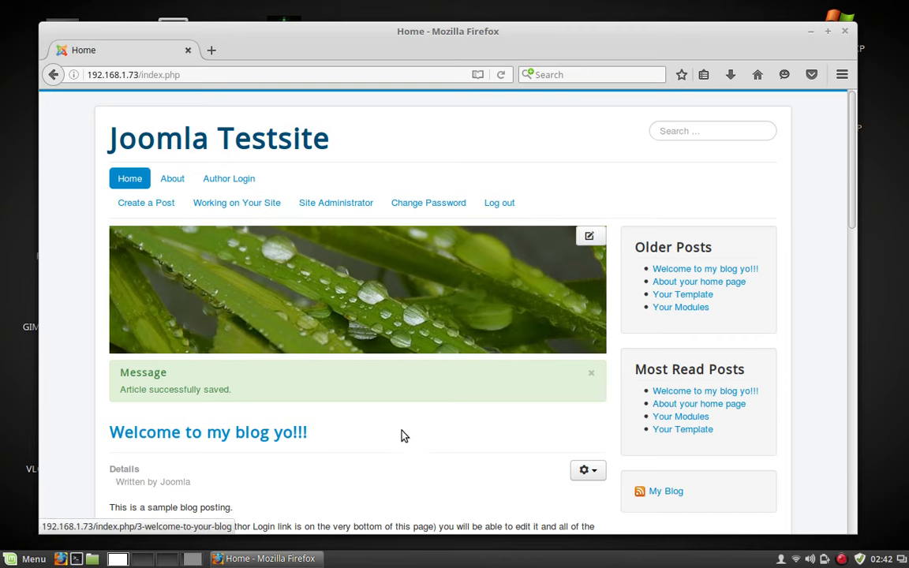
pyautogui.scroll(-2, 400, 430)
pyautogui.scroll(-2, 401, 428)
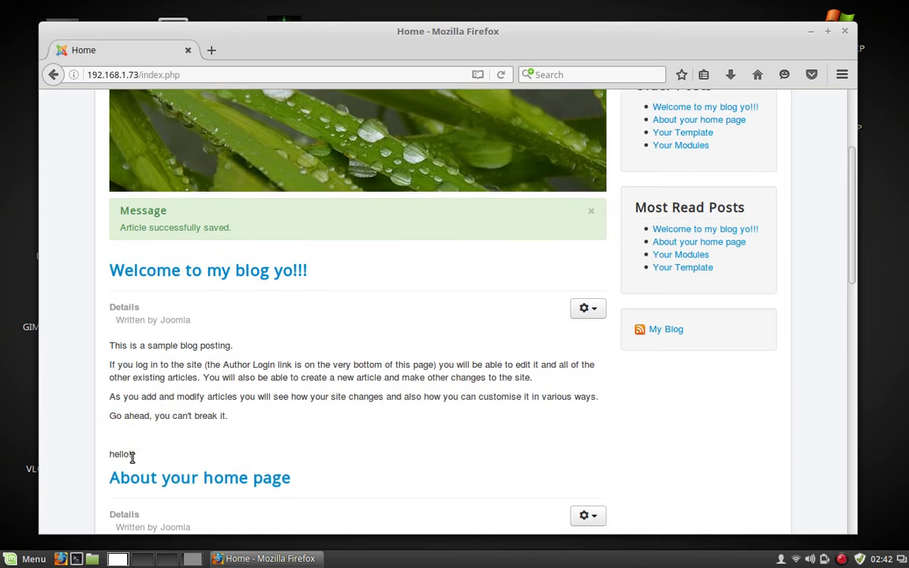
pyautogui.moveTo(150, 445); pyautogui.dragTo(77, 445)
pyautogui.click(177, 446)
pyautogui.scroll(-15, 345, 385)
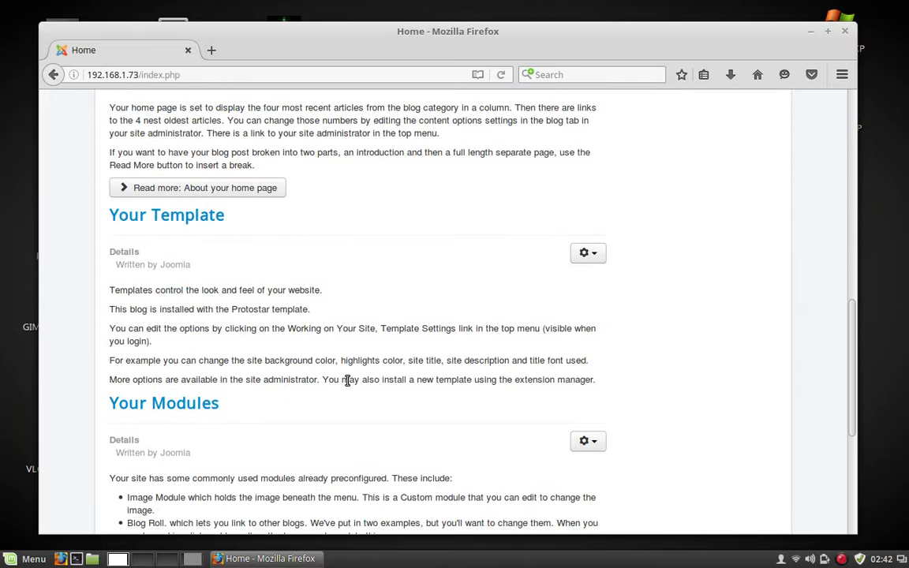
pyautogui.scroll(-2, 347, 381)
pyautogui.scroll(10, 348, 383)
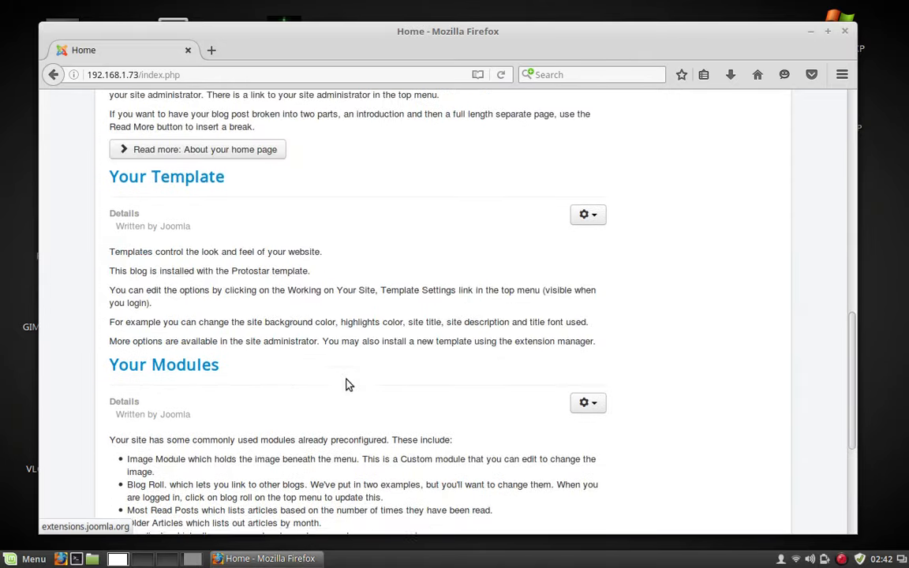
pyautogui.scroll(10, 344, 375)
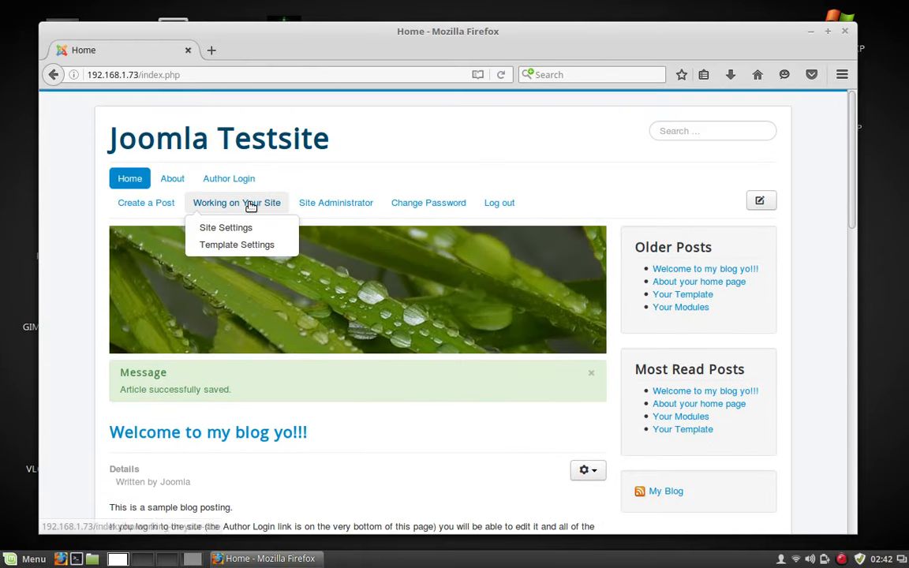
pyautogui.moveTo(247, 210)
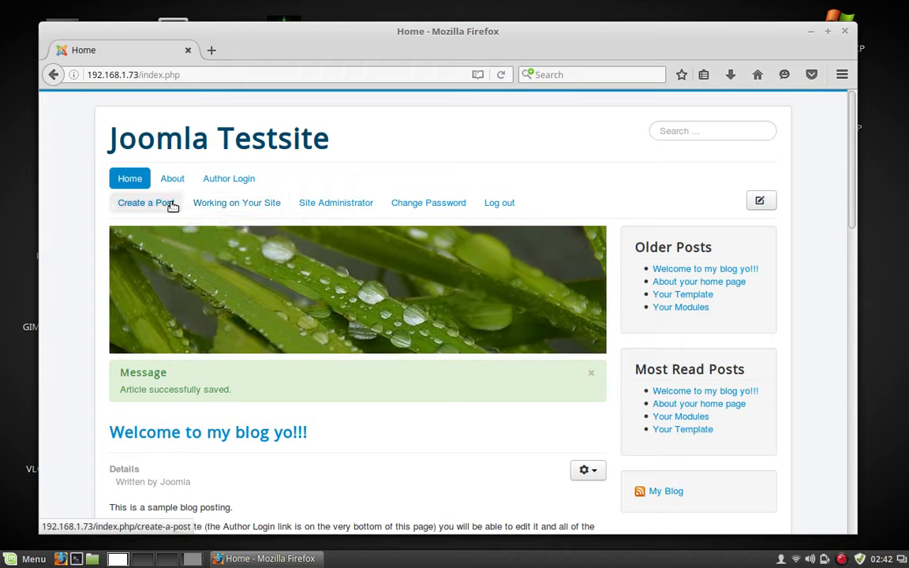
# Log in to the Site Administrator backend as admin with the account password.
pyautogui.click(333, 203)
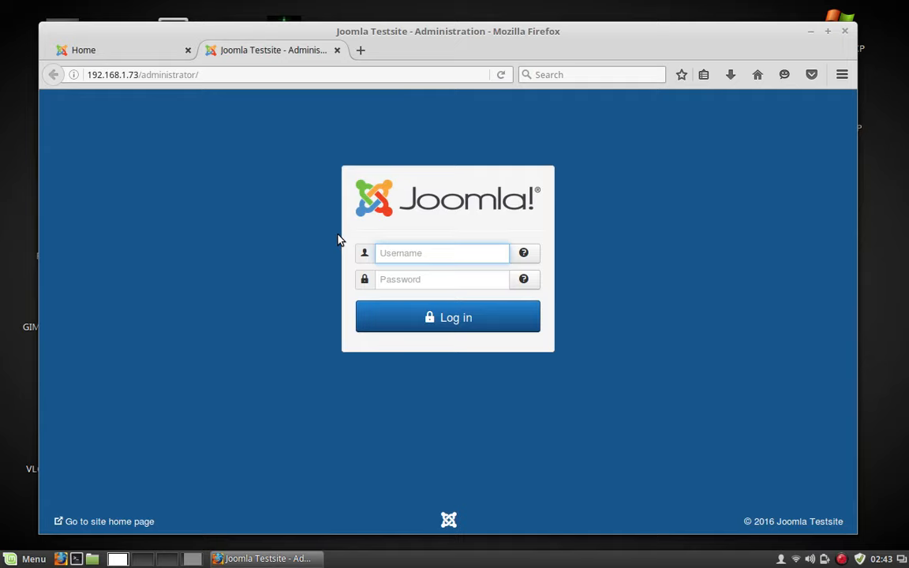
pyautogui.write('admin')
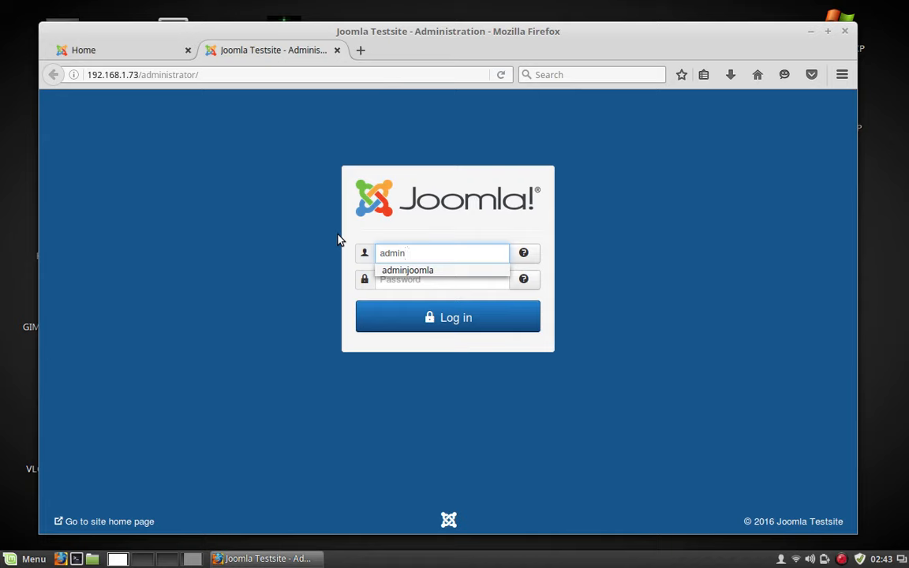
pyautogui.click(412, 270)
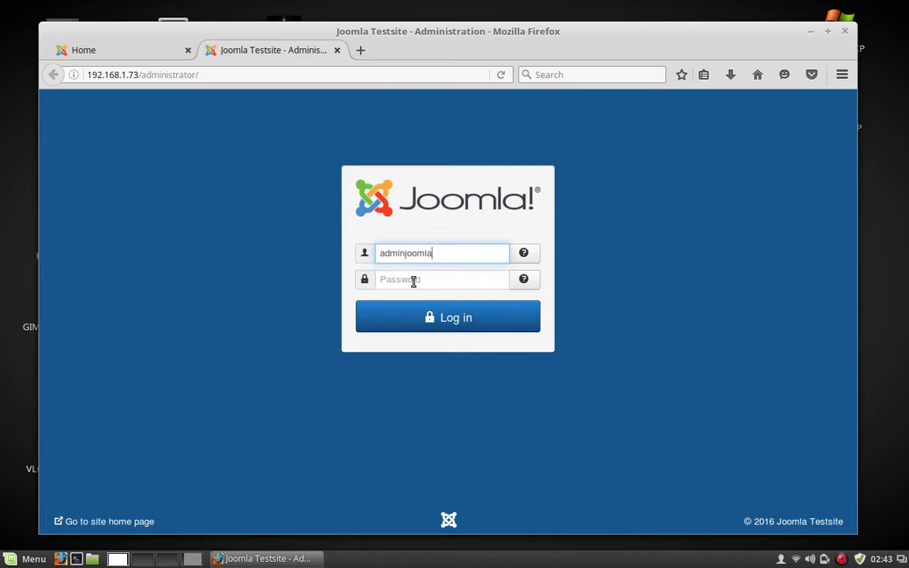
pyautogui.click(412, 280)
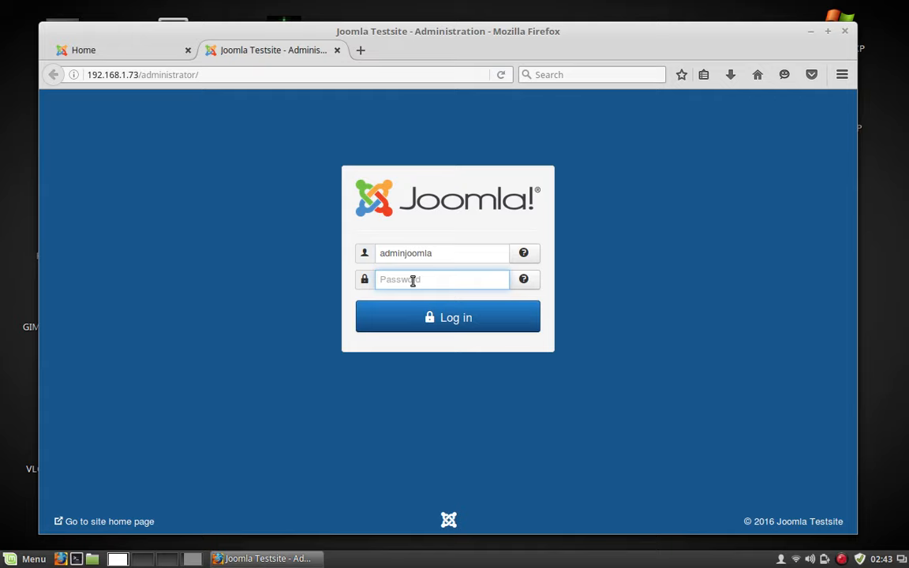
pyautogui.write('••••••')
pyautogui.press('Return')
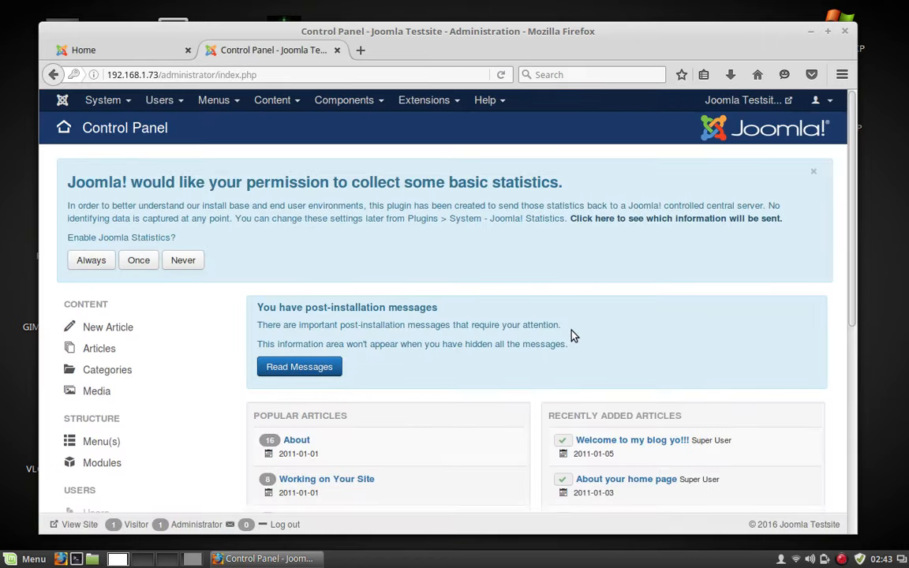
# Review the Control Panel, then close it and the Home tab, closing Firefox.
pyautogui.scroll(-4, 572, 331)
pyautogui.scroll(-1, 552, 339)
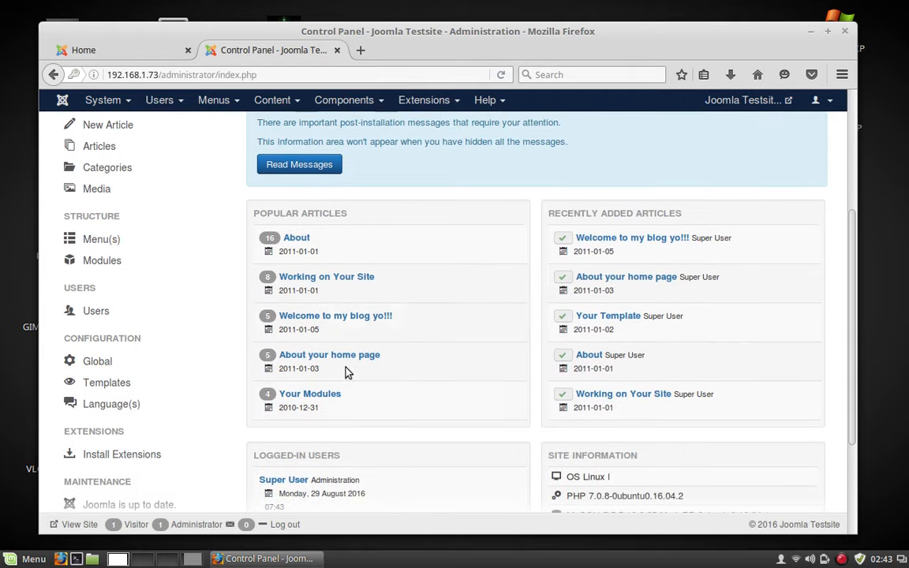
pyautogui.scroll(-1, 118, 359)
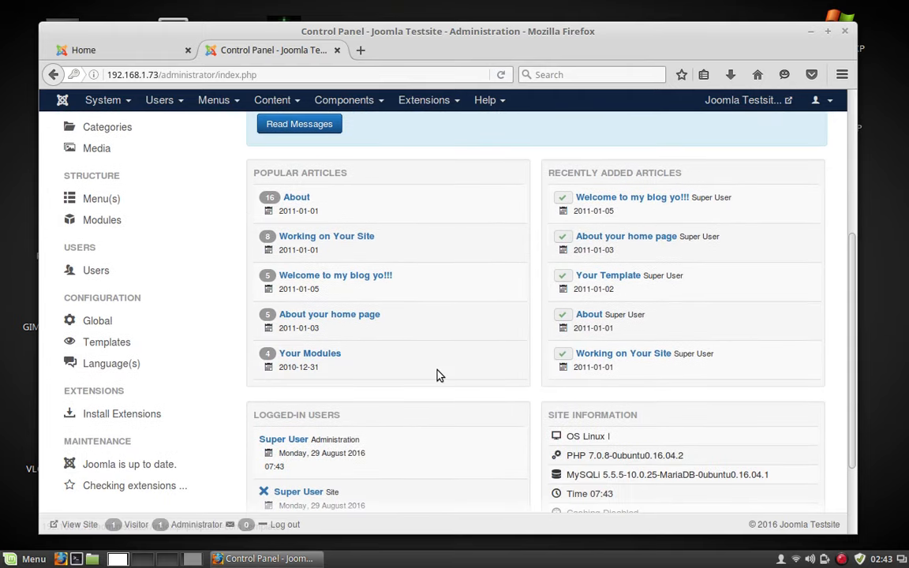
pyautogui.scroll(-3, 438, 373)
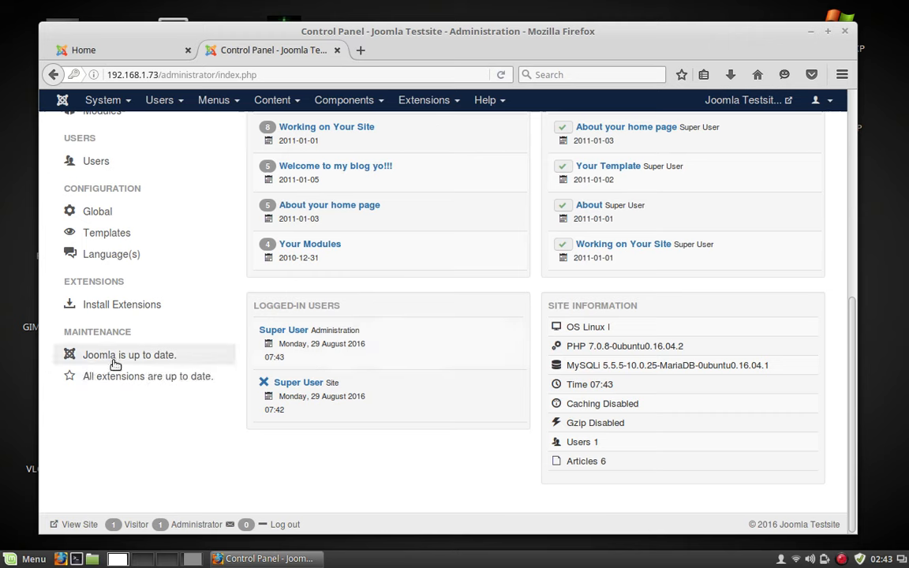
pyautogui.scroll(4, 450, 377)
pyautogui.scroll(5, 449, 377)
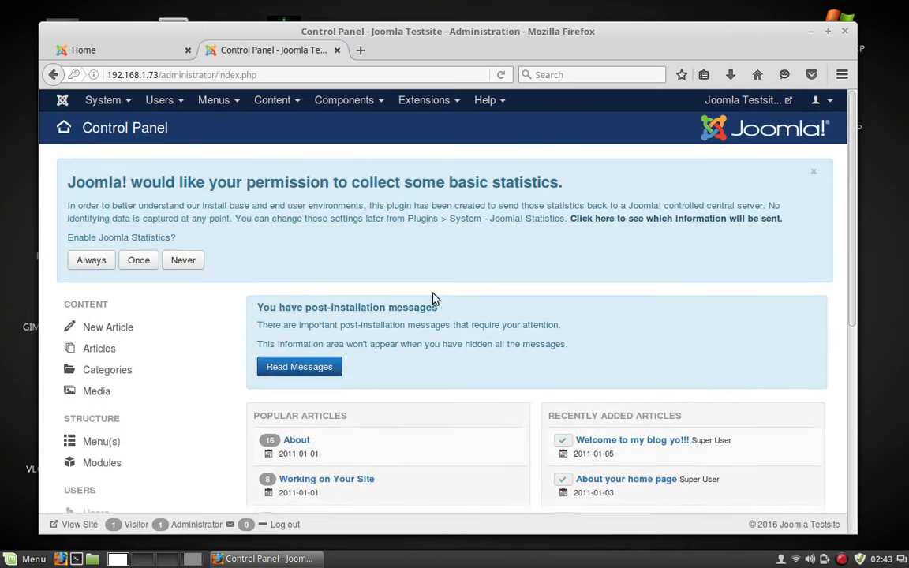
pyautogui.click(337, 51)
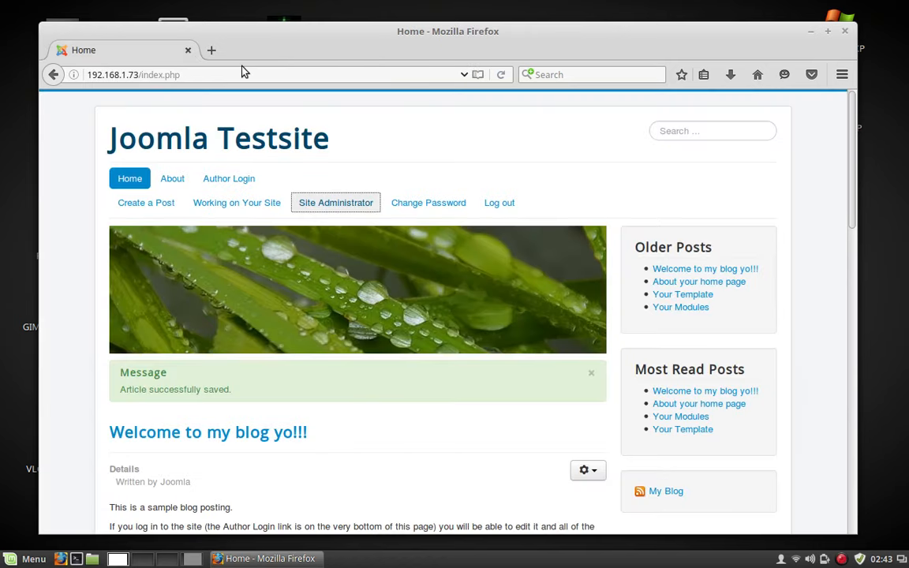
pyautogui.click(188, 50)
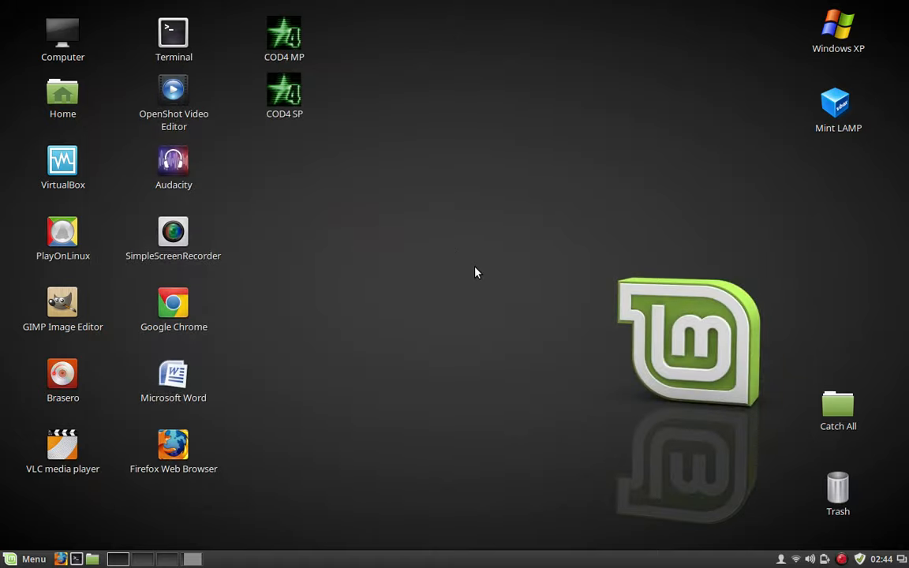